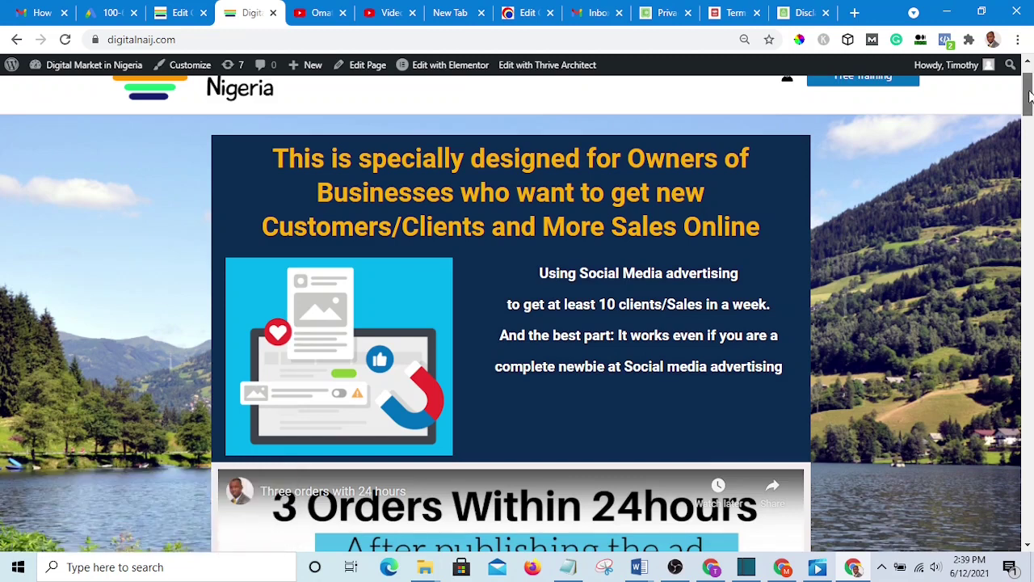
- Scroll down to the homepage footer and highlight its Facebook/Google disclaimer paragraph
drag(1028, 95, 1028, 537)
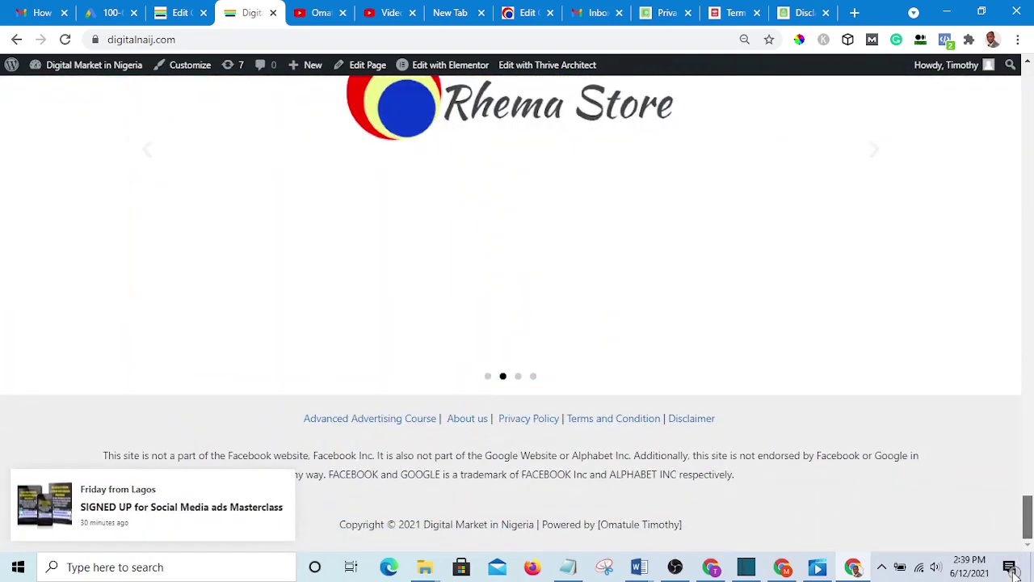
drag(1013, 571, 940, 543)
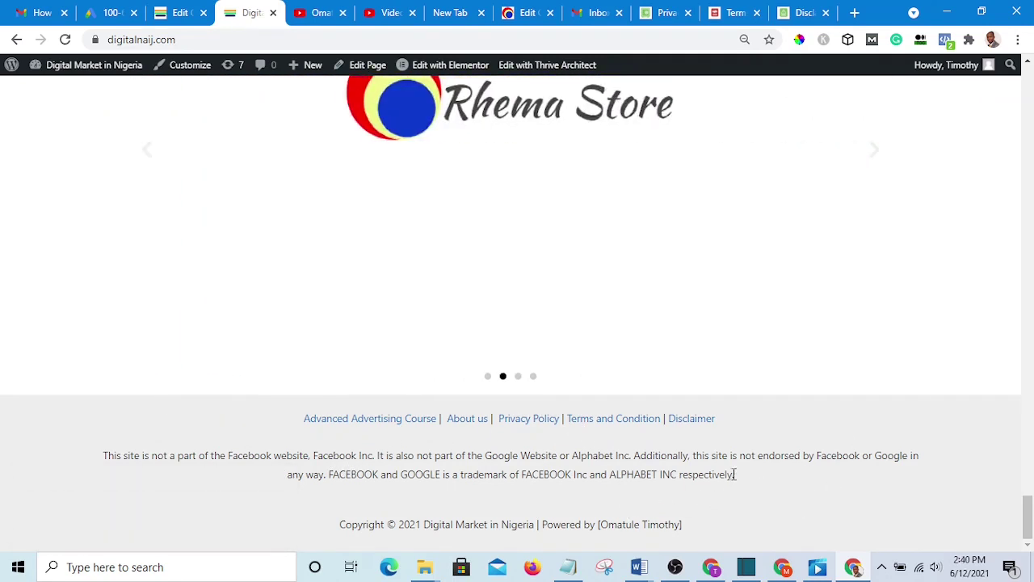
drag(738, 474, 711, 486)
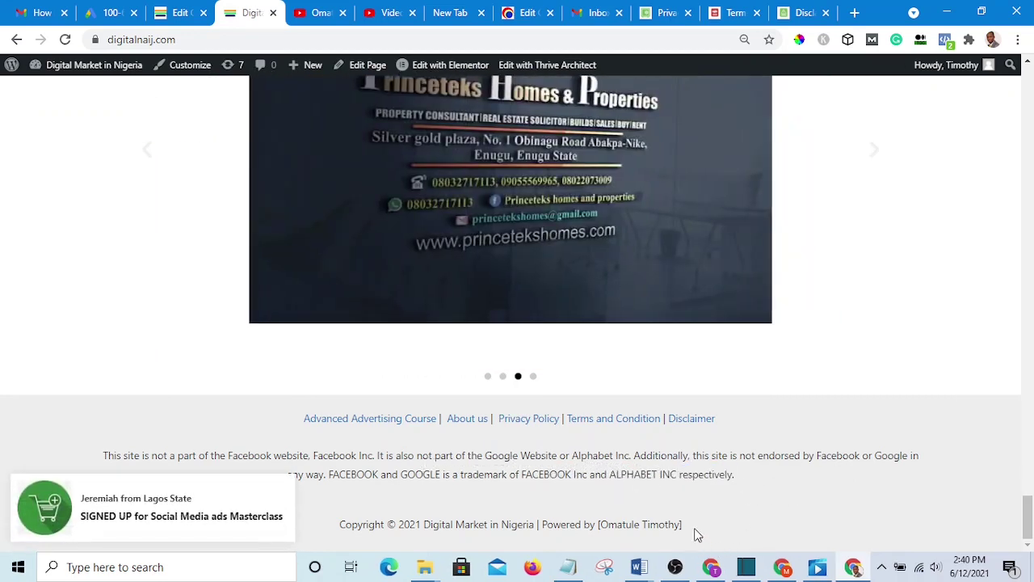
drag(689, 528, 619, 533)
click(799, 485)
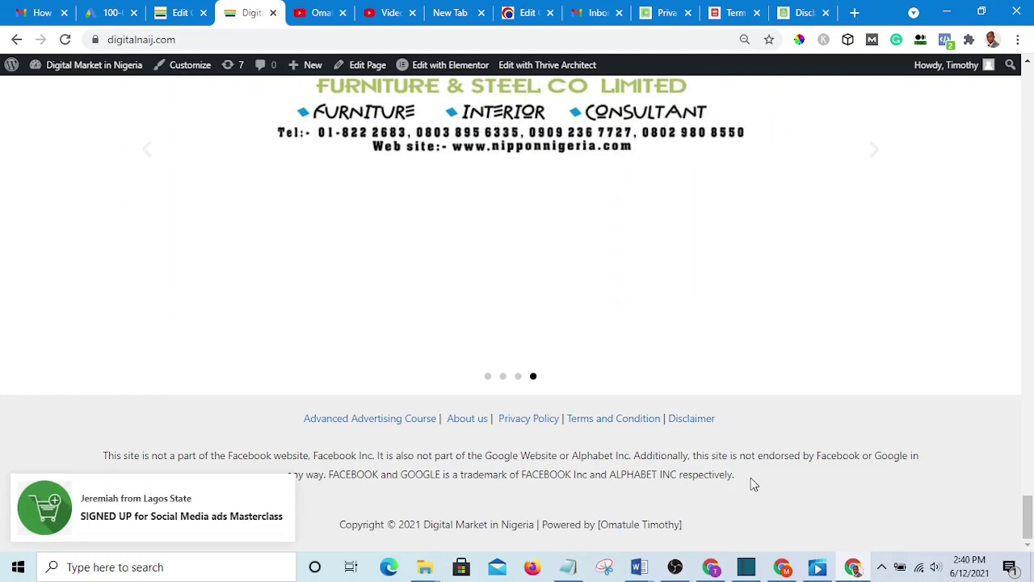
drag(743, 478, 3, 443)
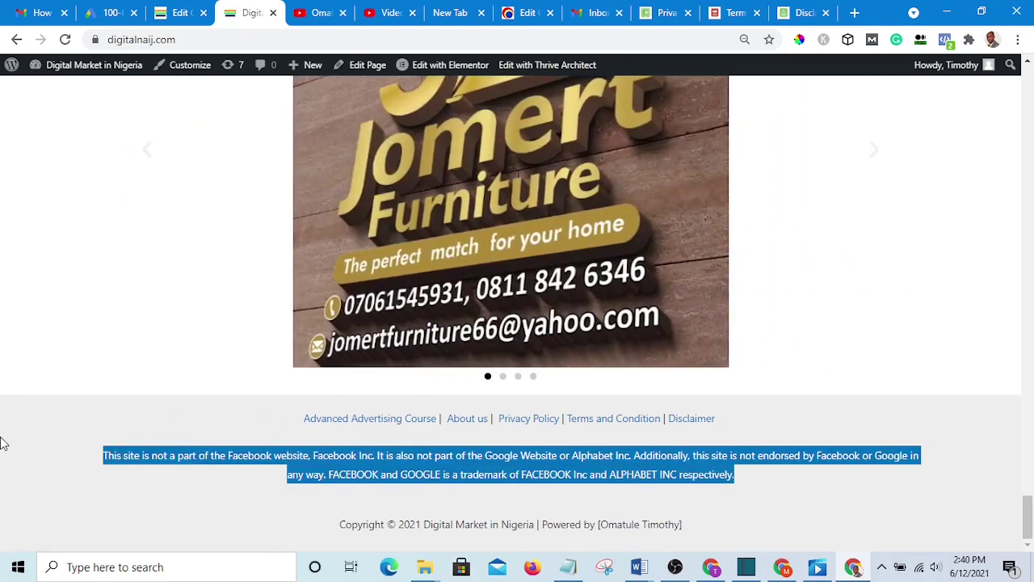
right_click(702, 454)
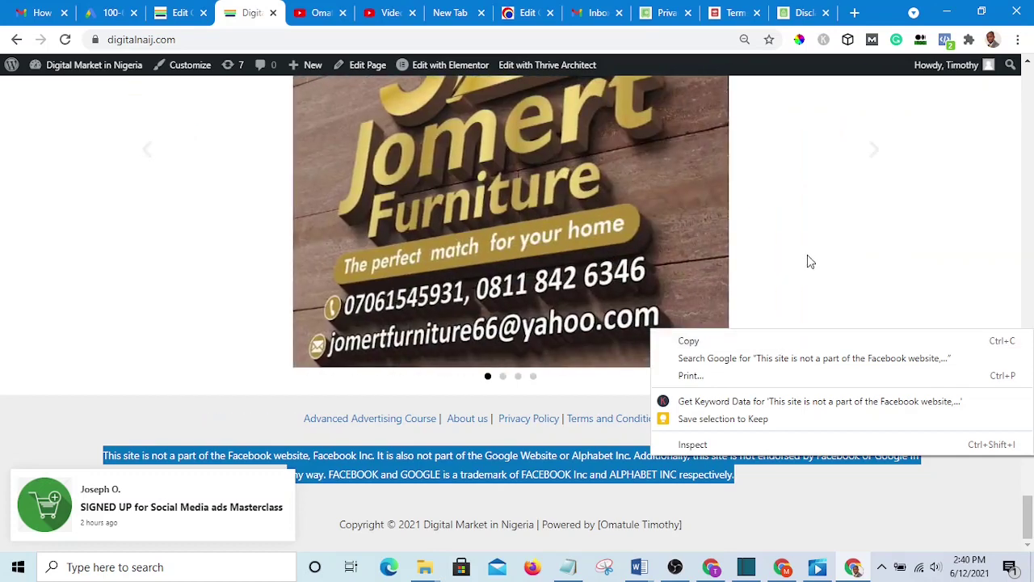
click(589, 436)
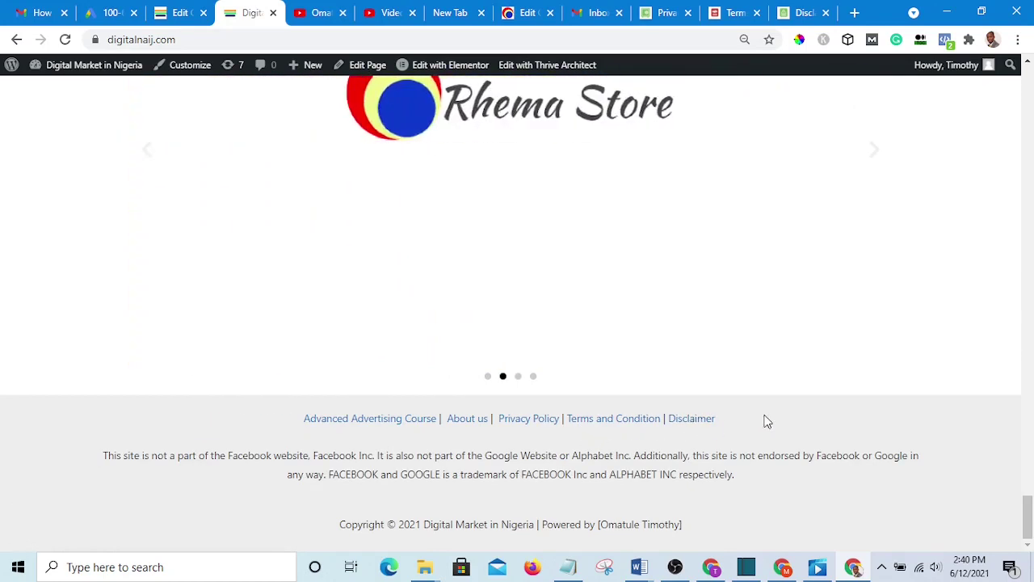
drag(735, 420, 494, 418)
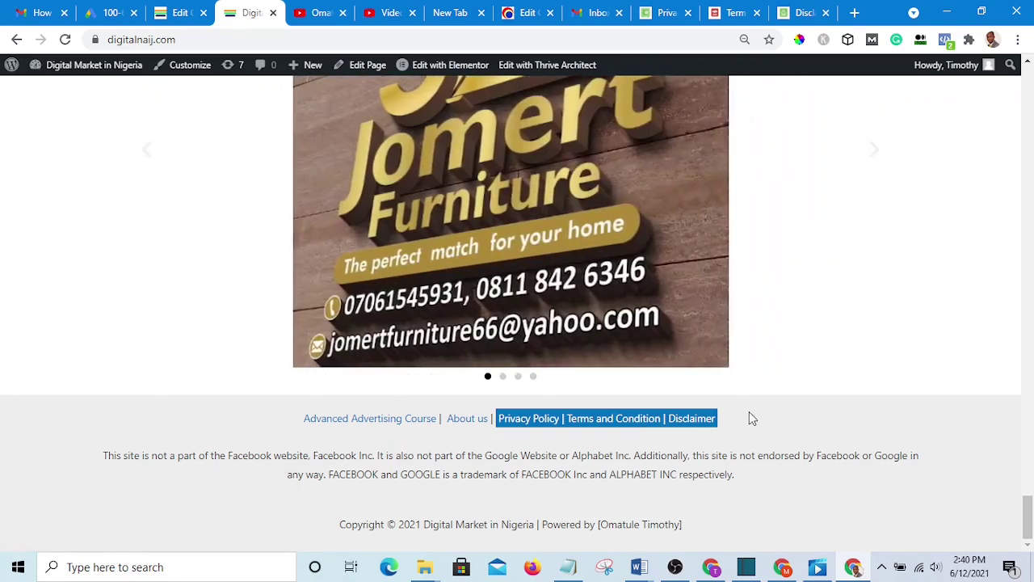
click(748, 414)
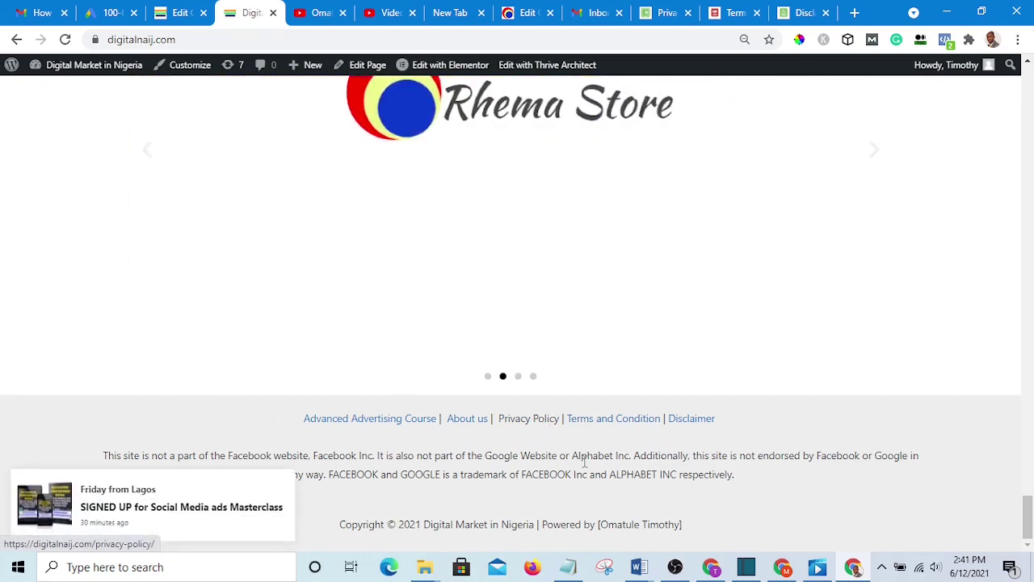
- Bring the Notepad notes with the policy, terms and disclaimer generator links to the front
click(576, 567)
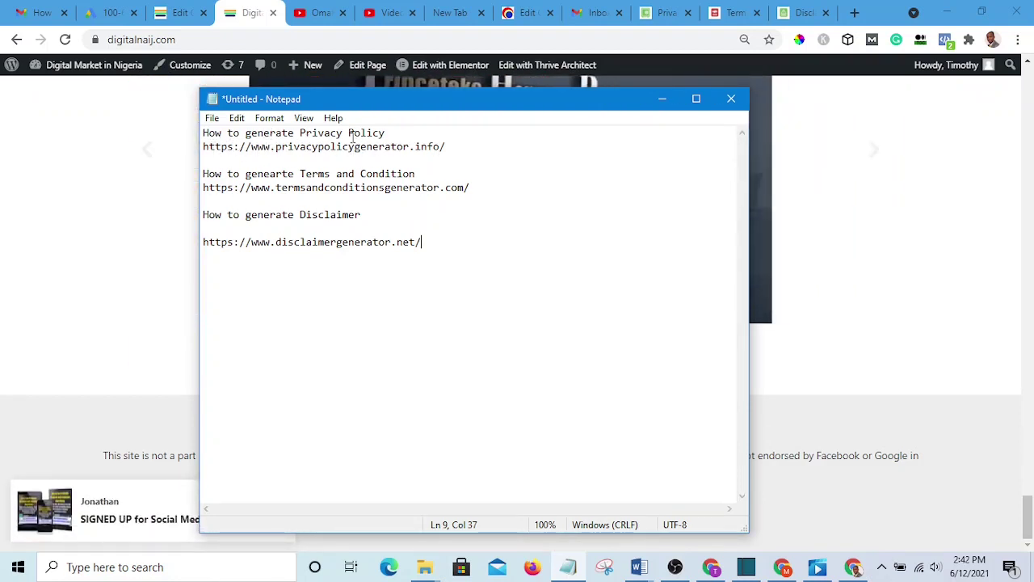
- Copy the privacypolicygenerator.info URL from the notes and open a new browser tab
click(457, 145)
key(Down)
drag(445, 146, 203, 147)
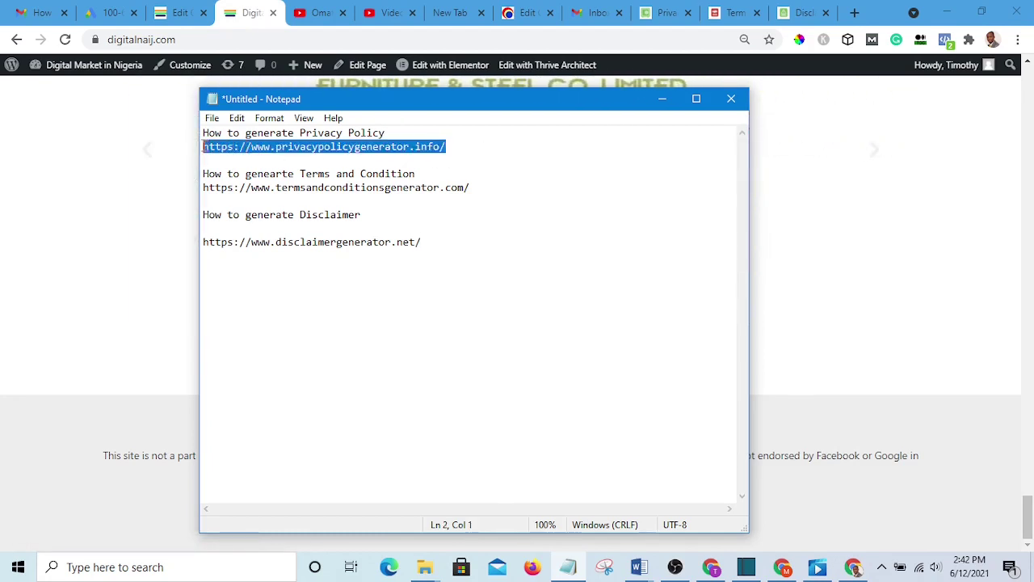
right_click(284, 145)
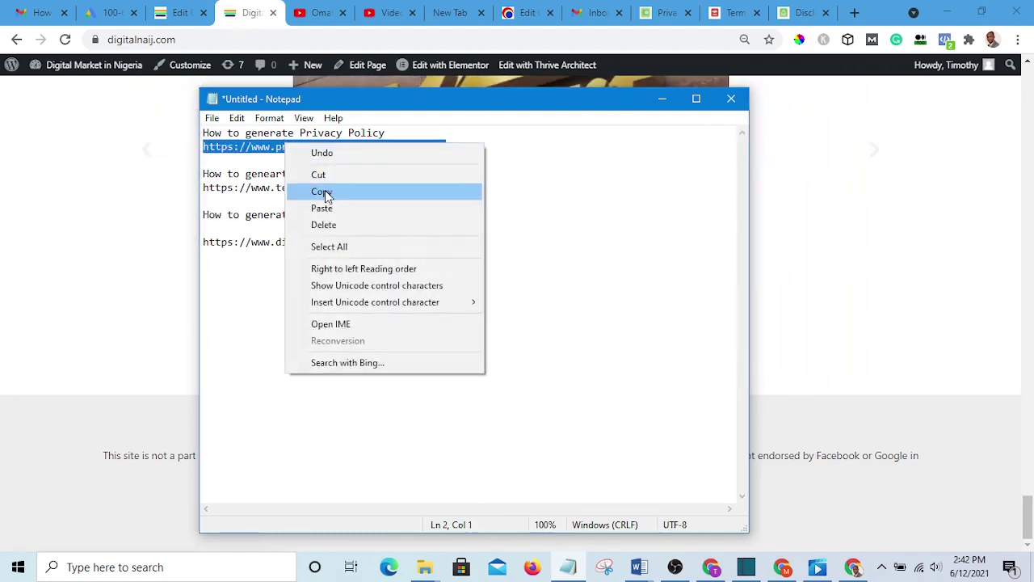
click(326, 193)
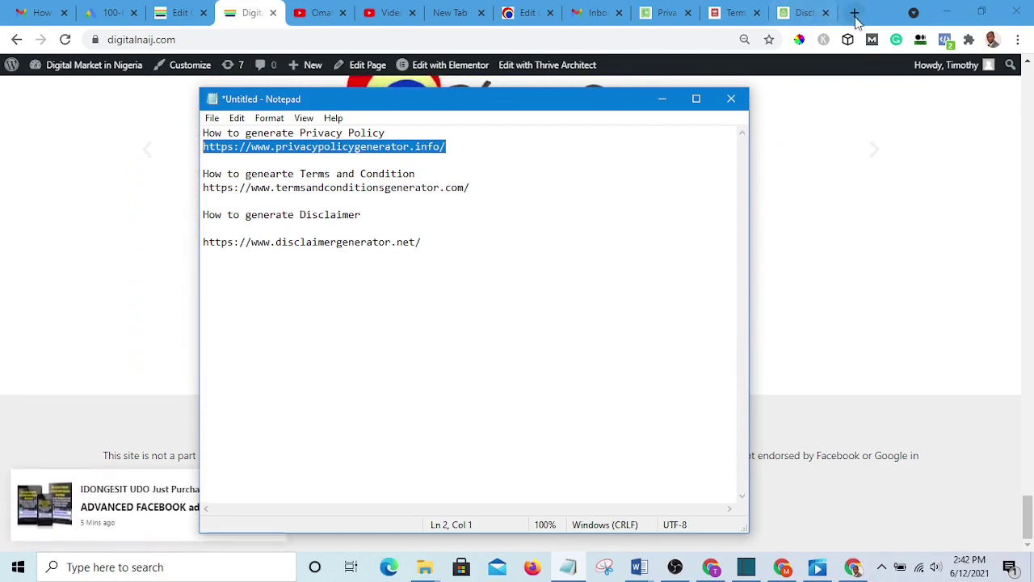
click(854, 13)
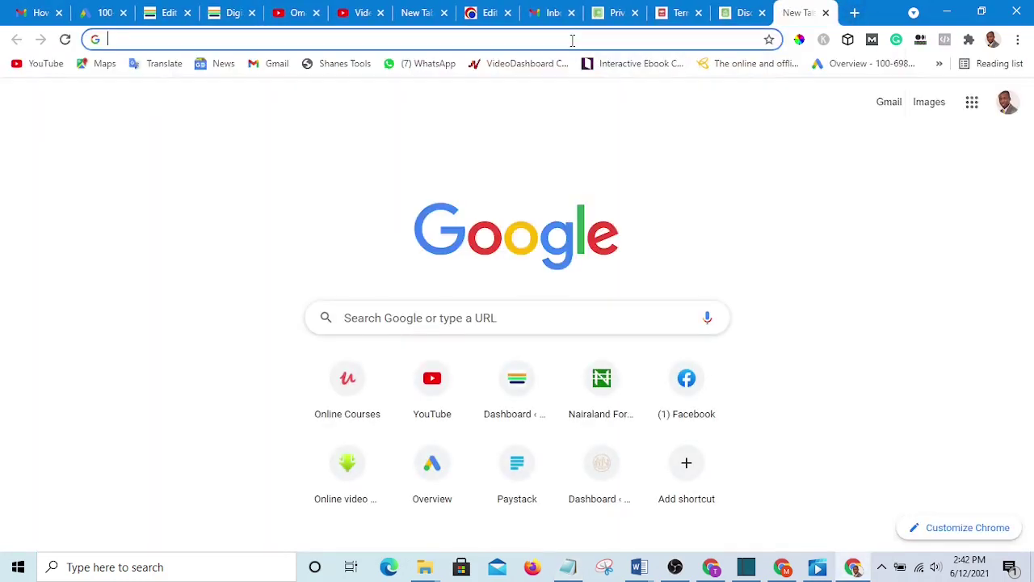
- Load the Privacy Policy Generator site from the copied URL
right_click(572, 38)
click(610, 142)
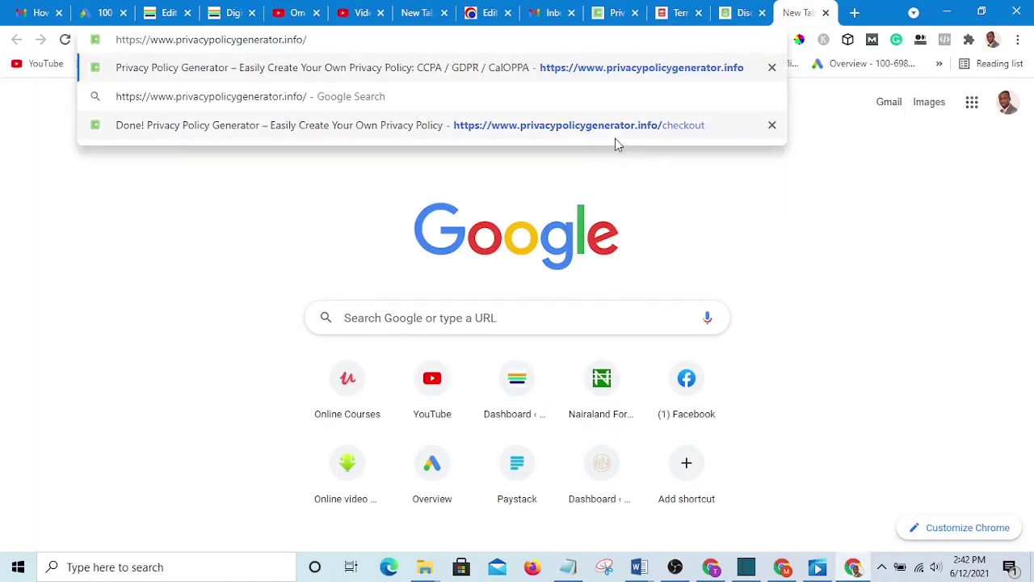
key(Return)
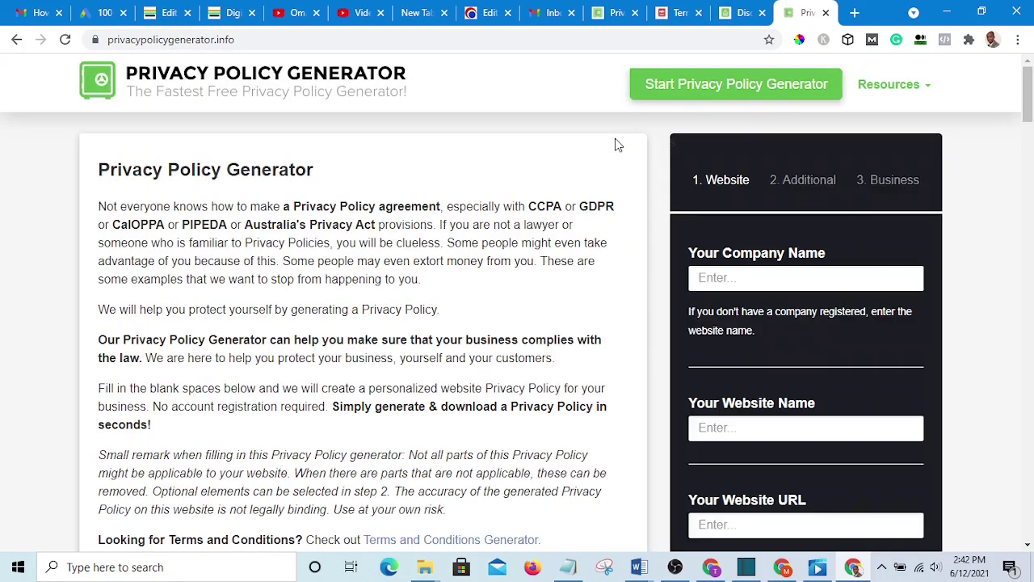
scroll(727, 177, down, 3)
scroll(778, 185, up, 2)
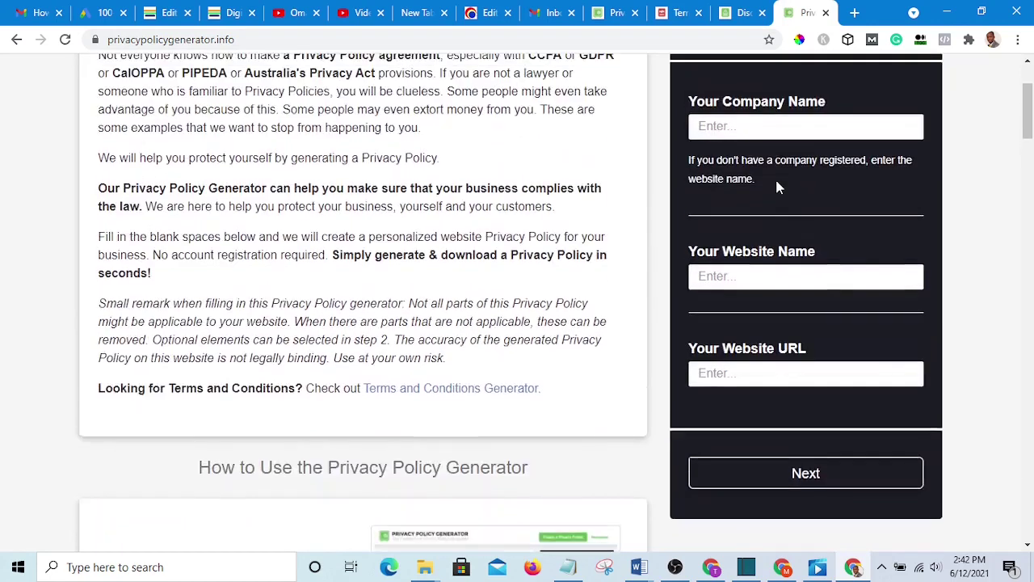
- Enter Omat Store as both the company name and the website name
click(778, 197)
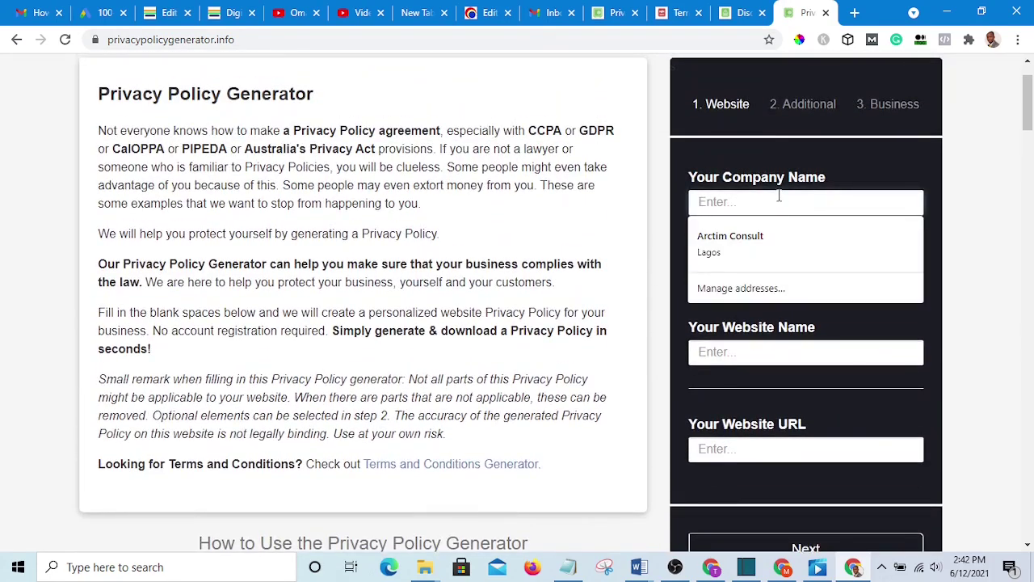
click(873, 163)
click(756, 205)
text(Omat S)
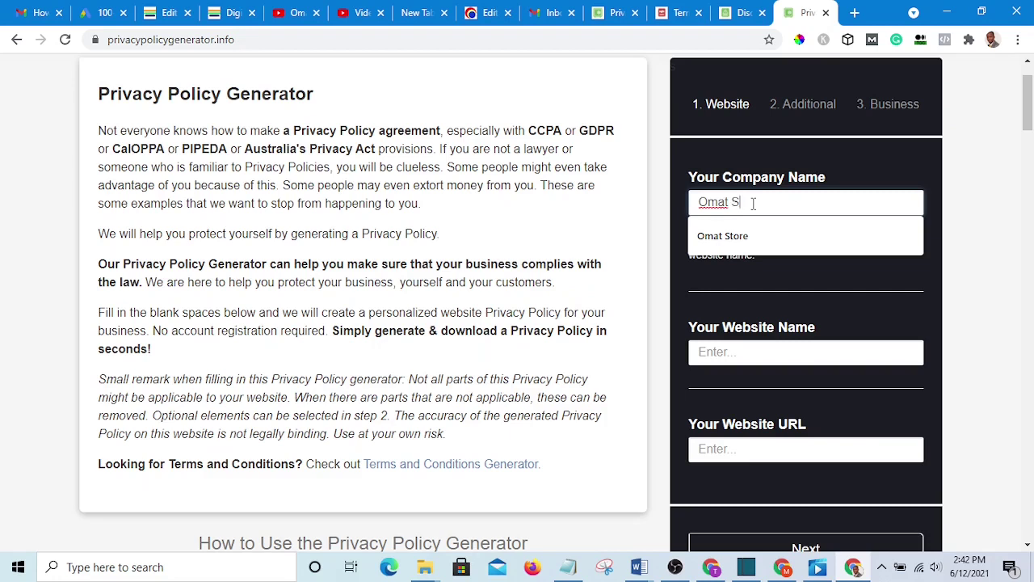
text(tore)
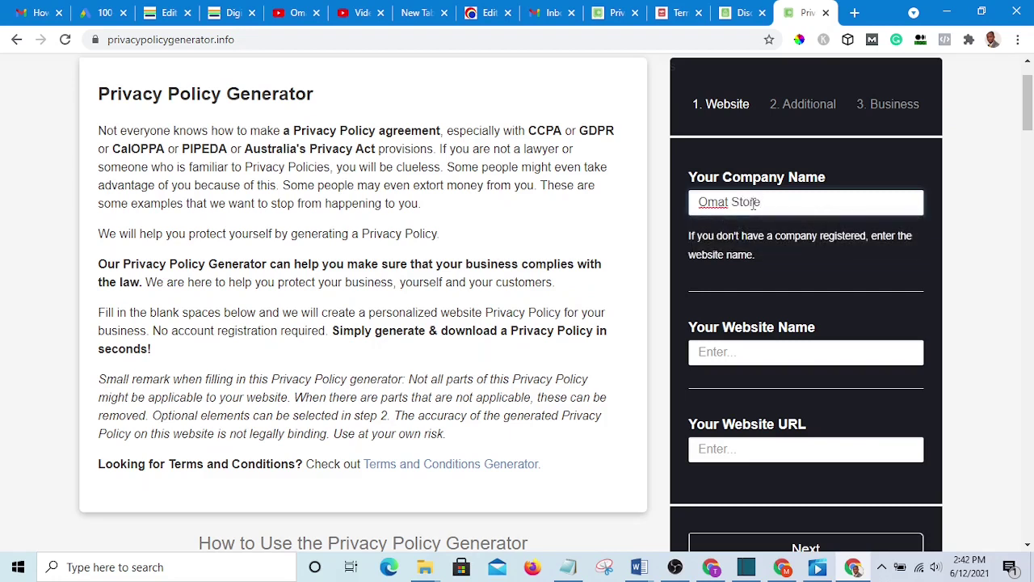
click(770, 347)
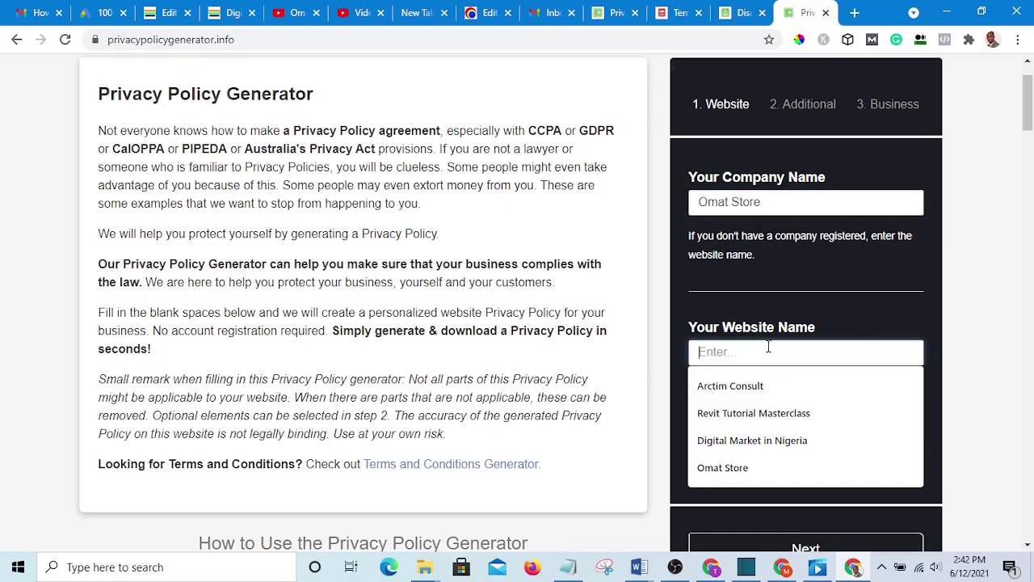
text(Omat)
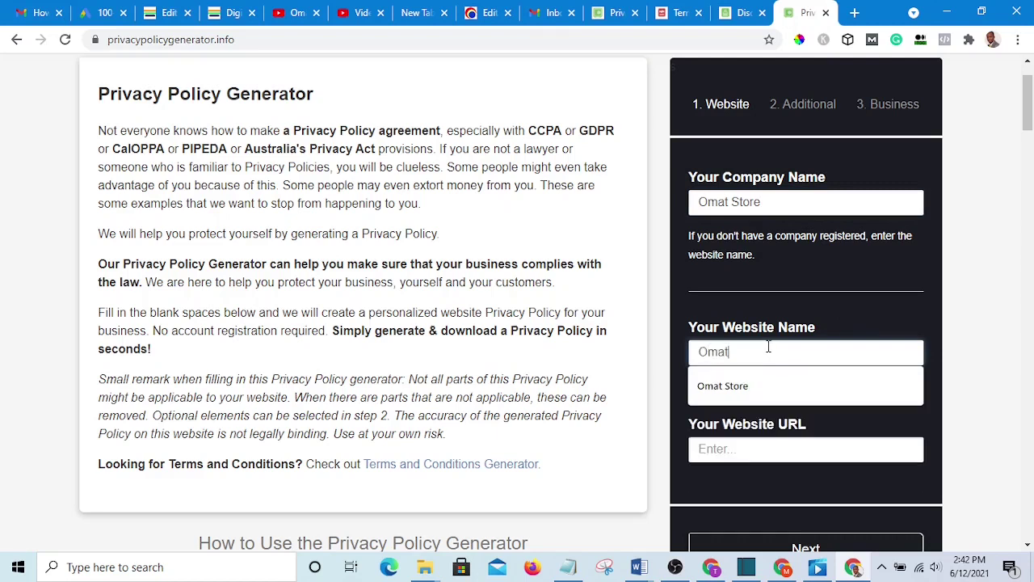
text( Store)
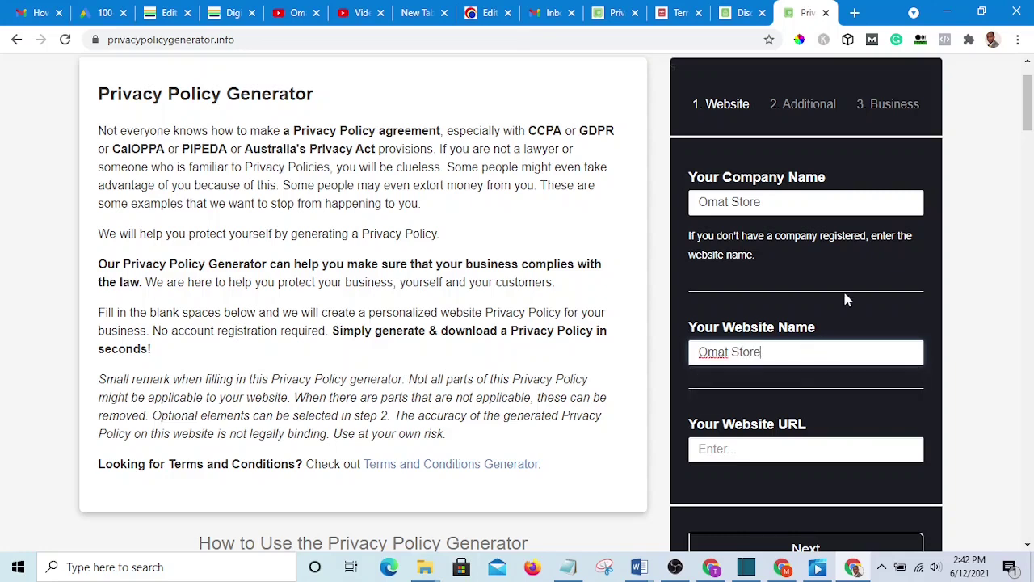
scroll(845, 315, down, 2)
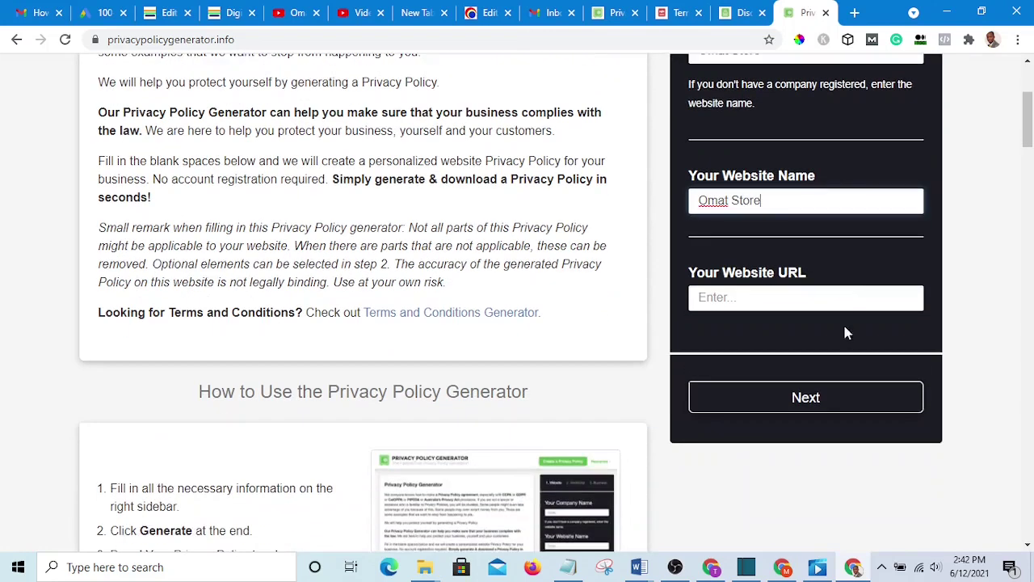
click(768, 299)
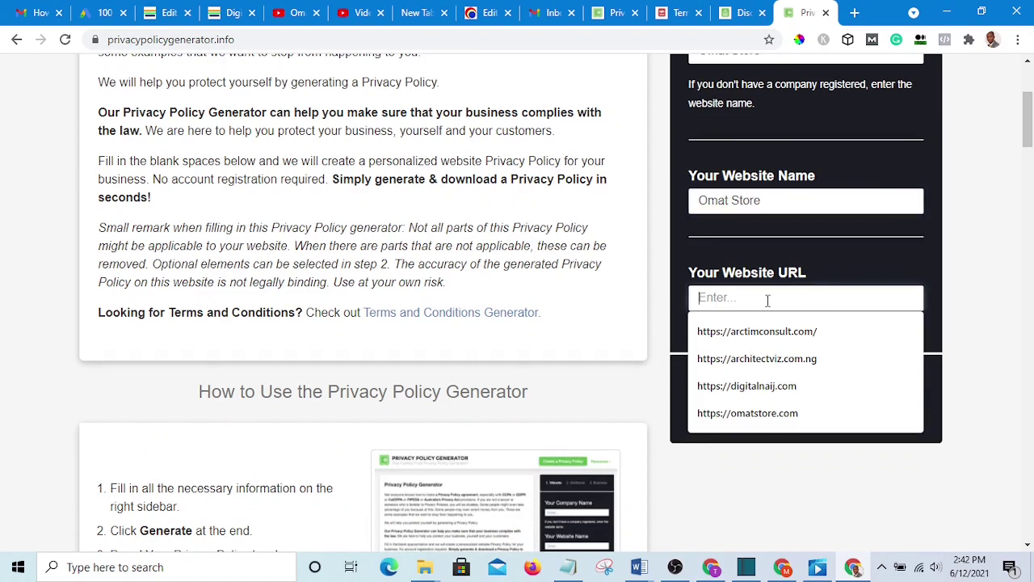
text(httt)
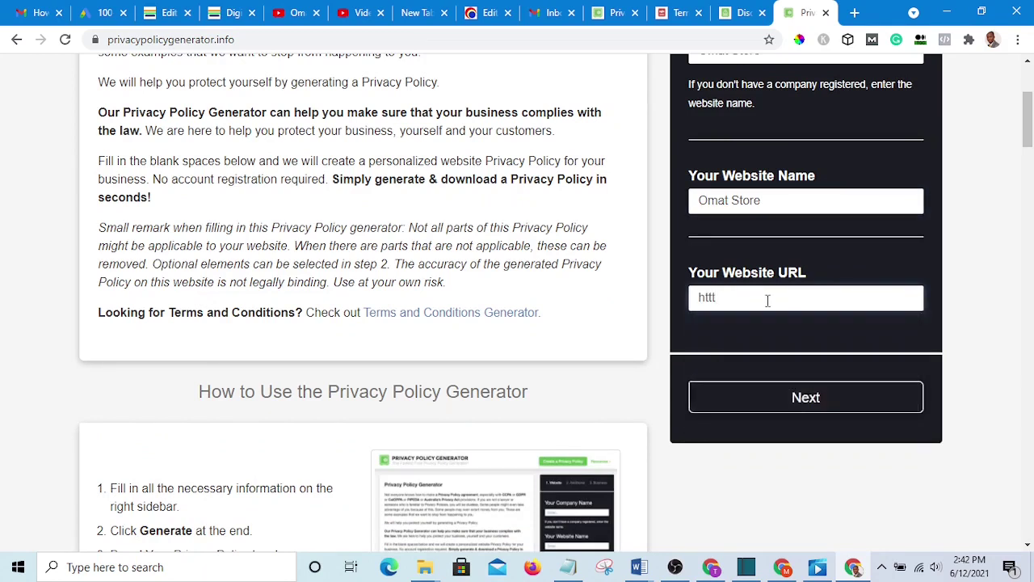
key(BackSpace)
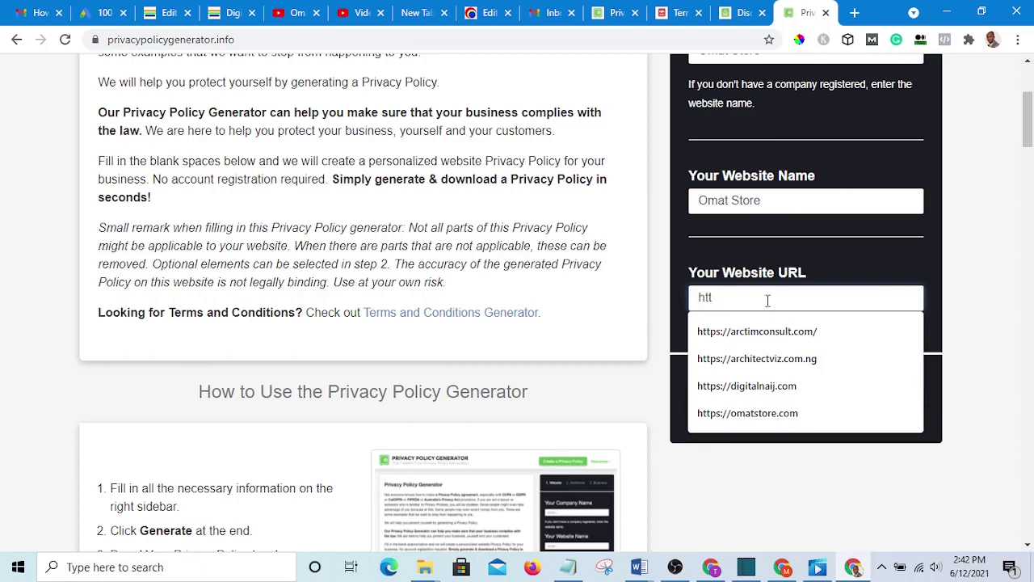
text(s)
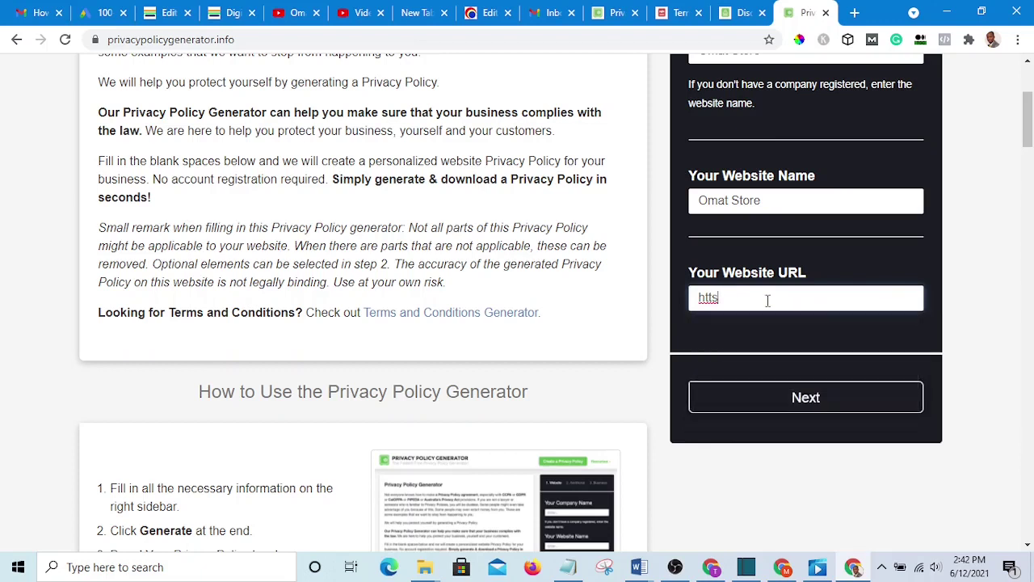
key(BackSpace)
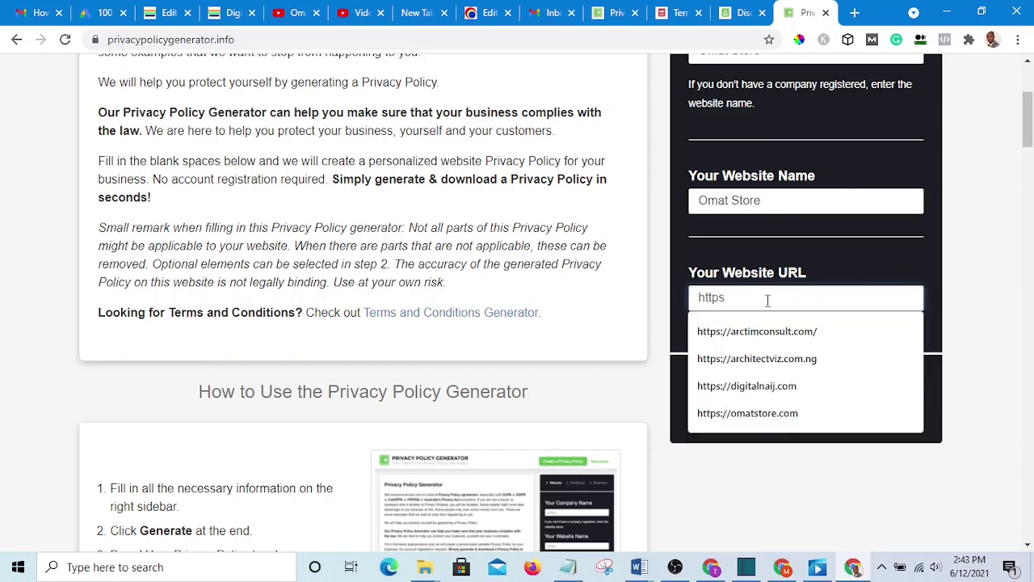
text(ps://omatstore)
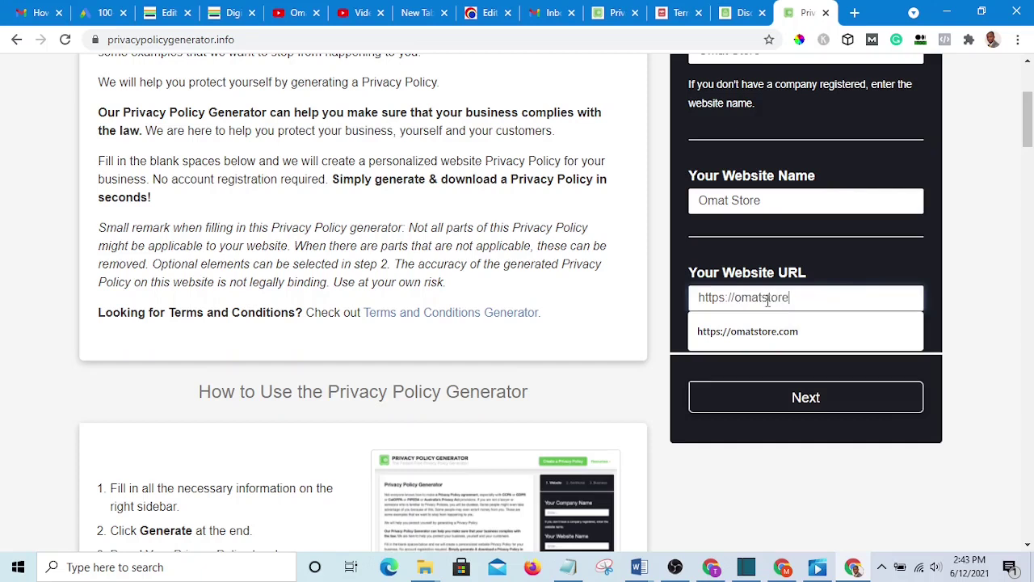
text(.com)
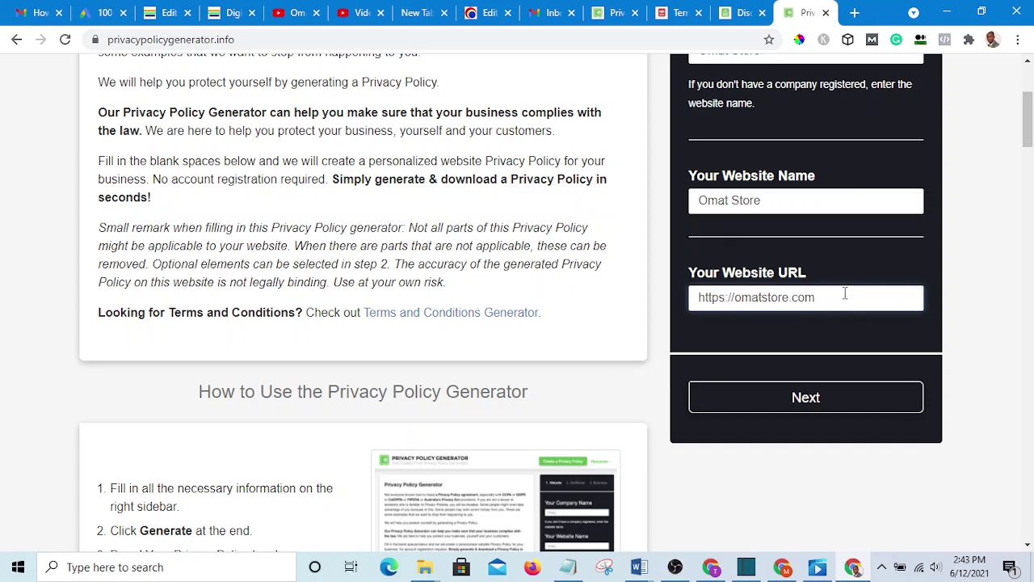
click(814, 407)
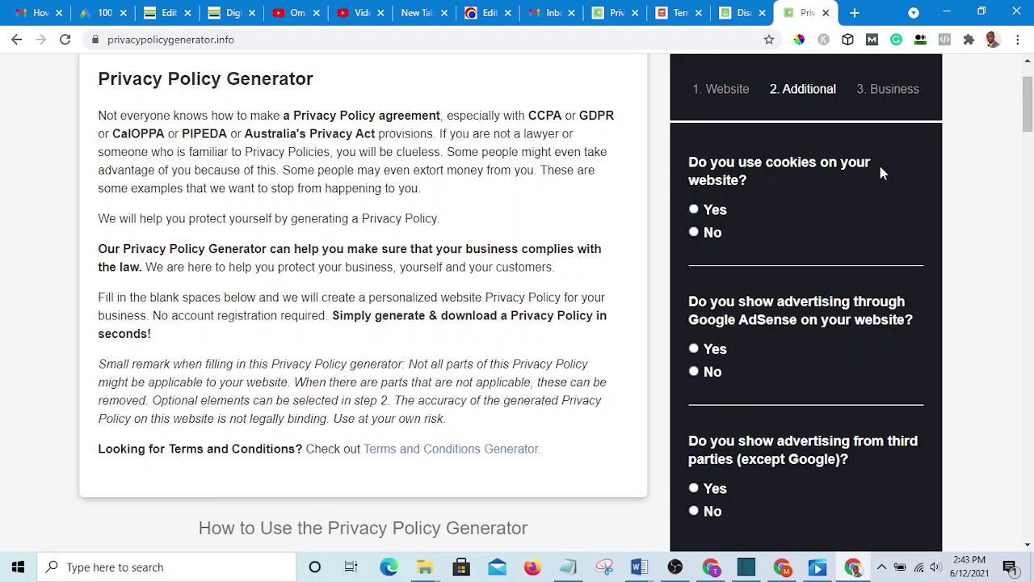
- Answer Yes for cookies, Google AdSense and third-party ads, then proceed to Business
click(694, 211)
scroll(711, 209, down, 2)
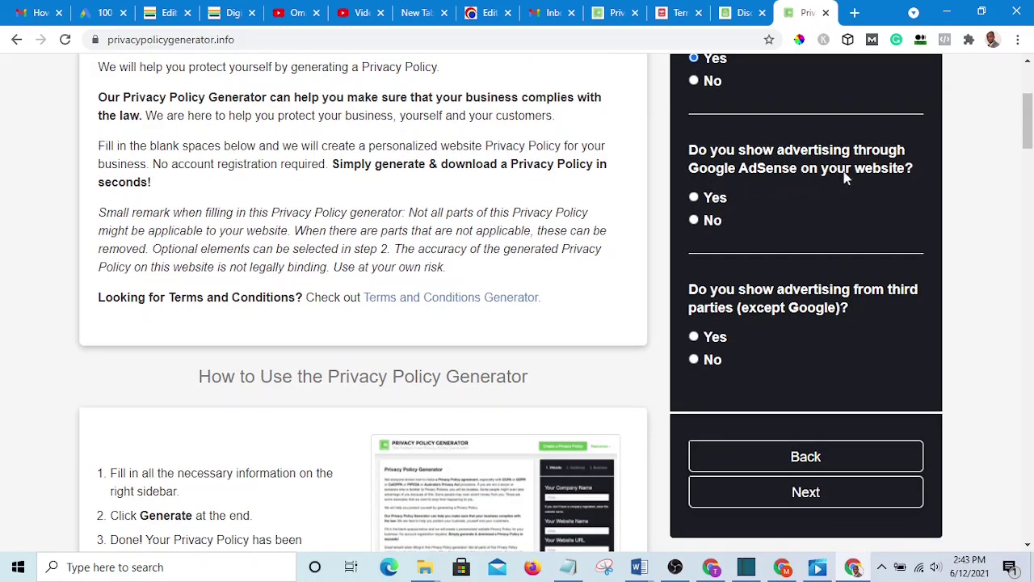
click(694, 198)
scroll(717, 107, down, 3)
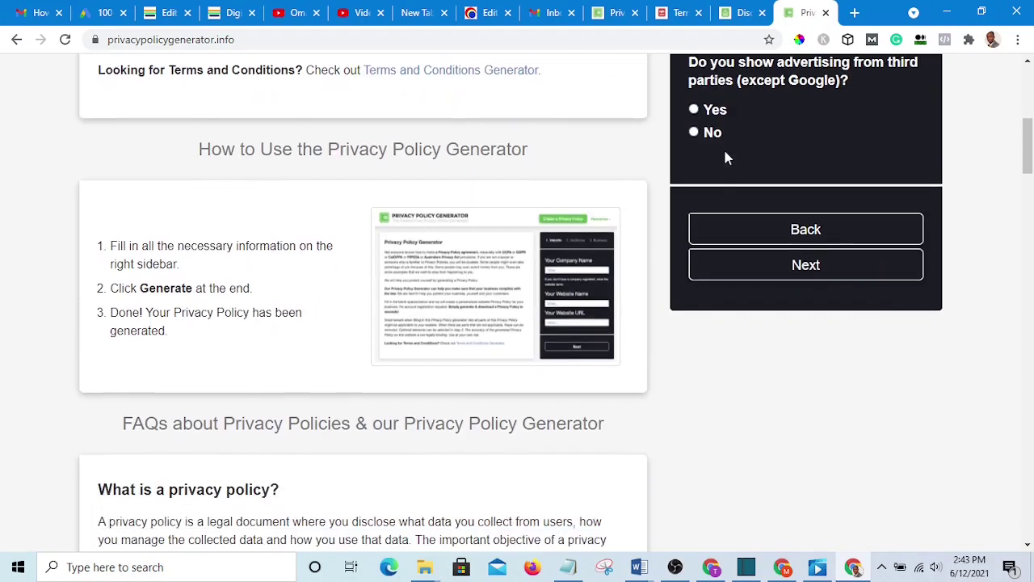
scroll(729, 151, up, 2)
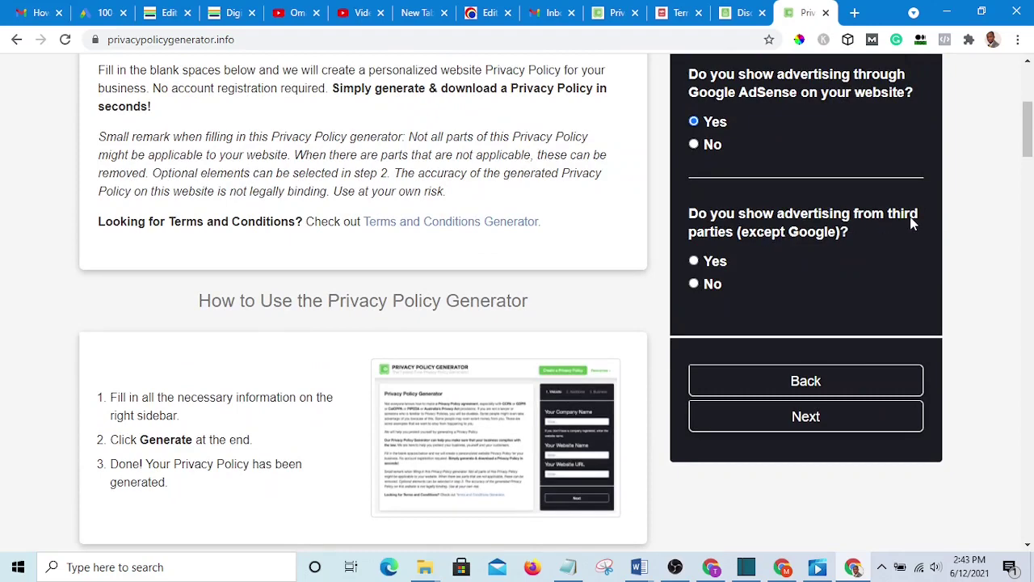
click(694, 261)
scroll(768, 251, down, 2)
click(810, 270)
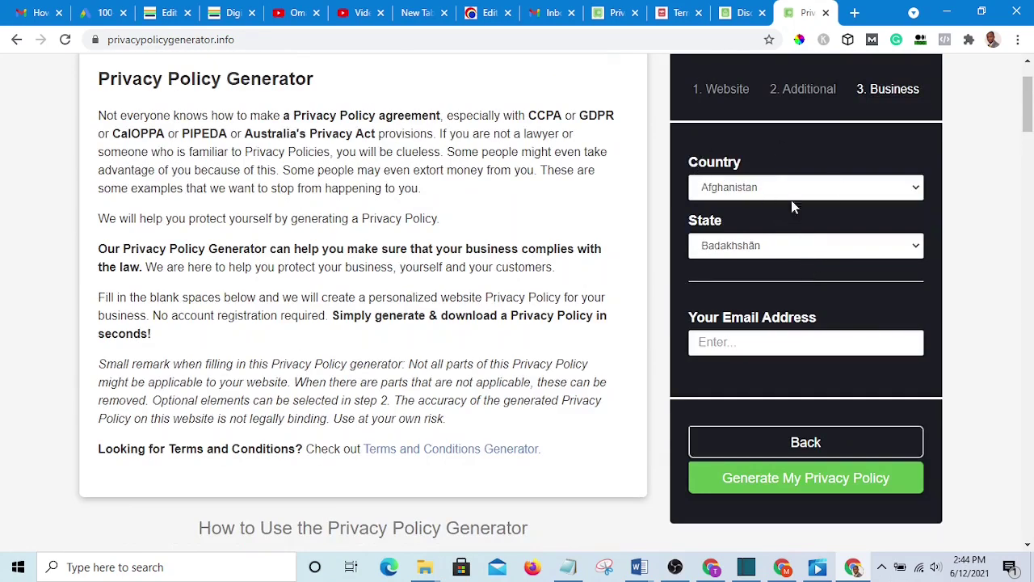
- Set the business country to Nigeria and the state to Lagos
click(831, 189)
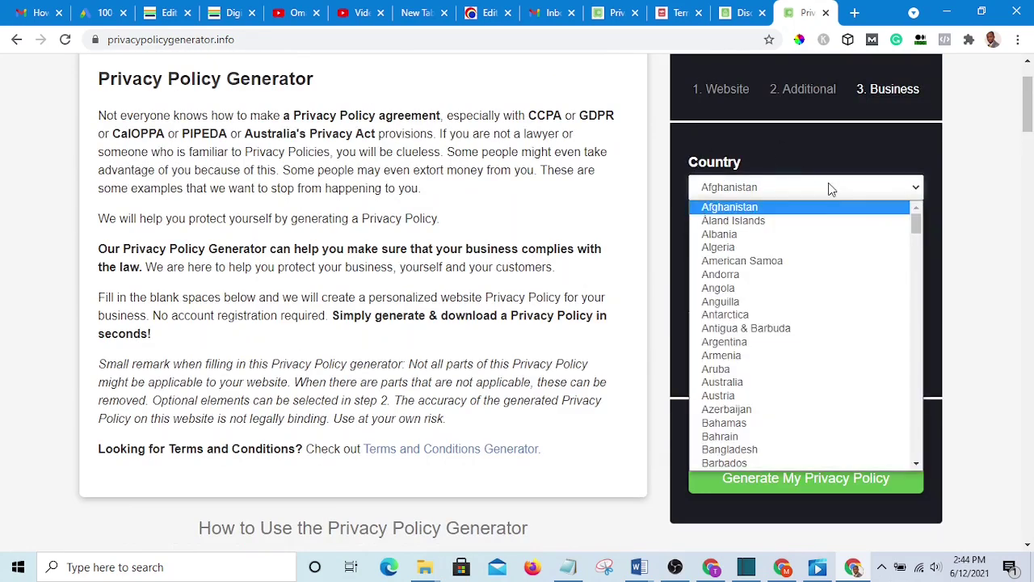
key(n)
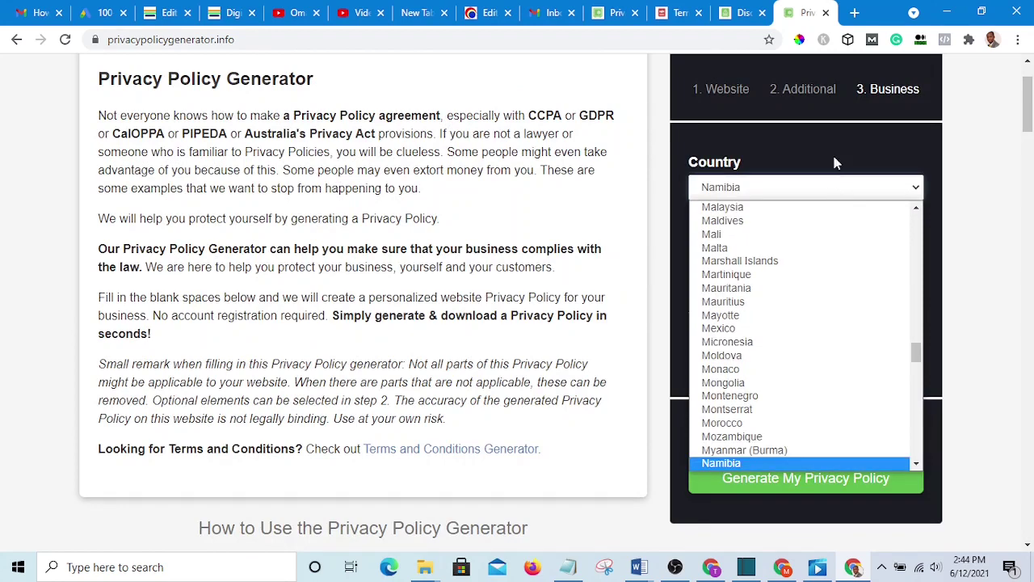
scroll(780, 287, down, 3)
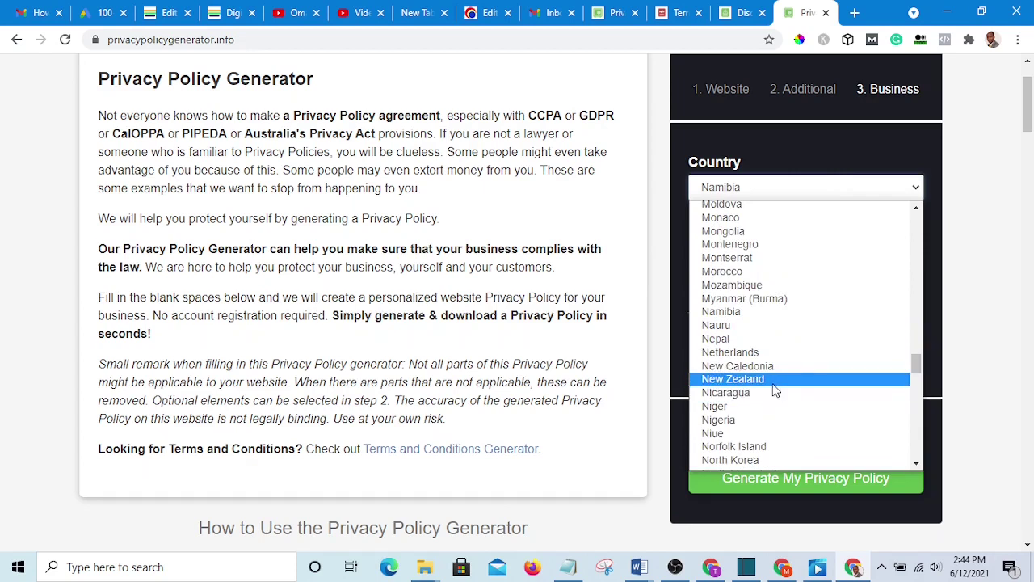
click(745, 420)
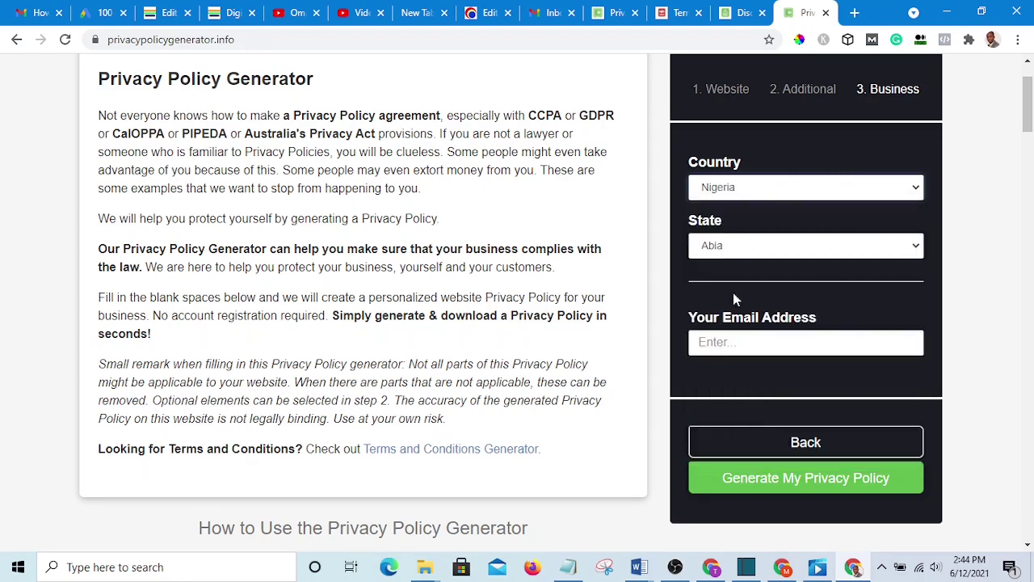
click(742, 251)
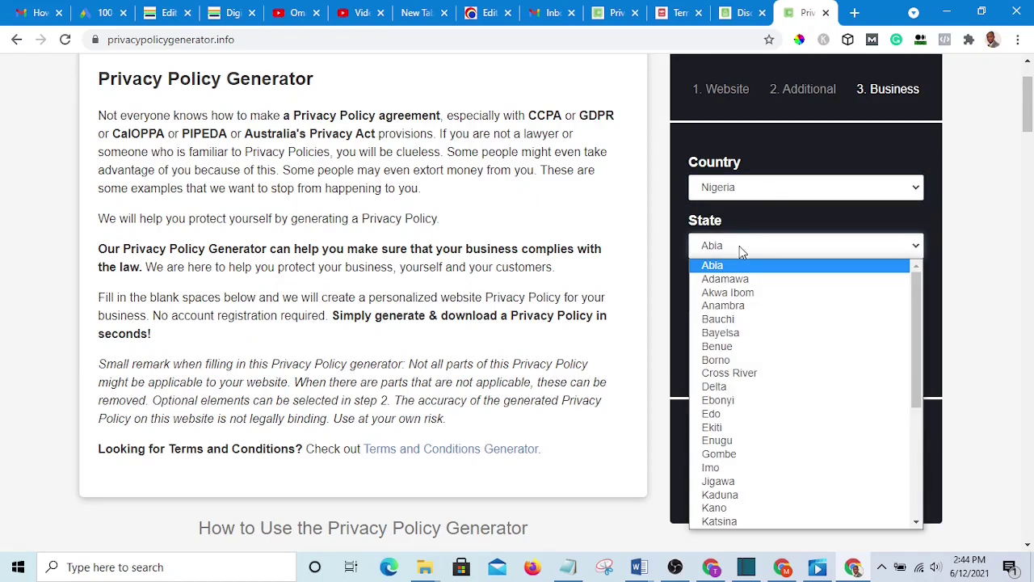
key(l)
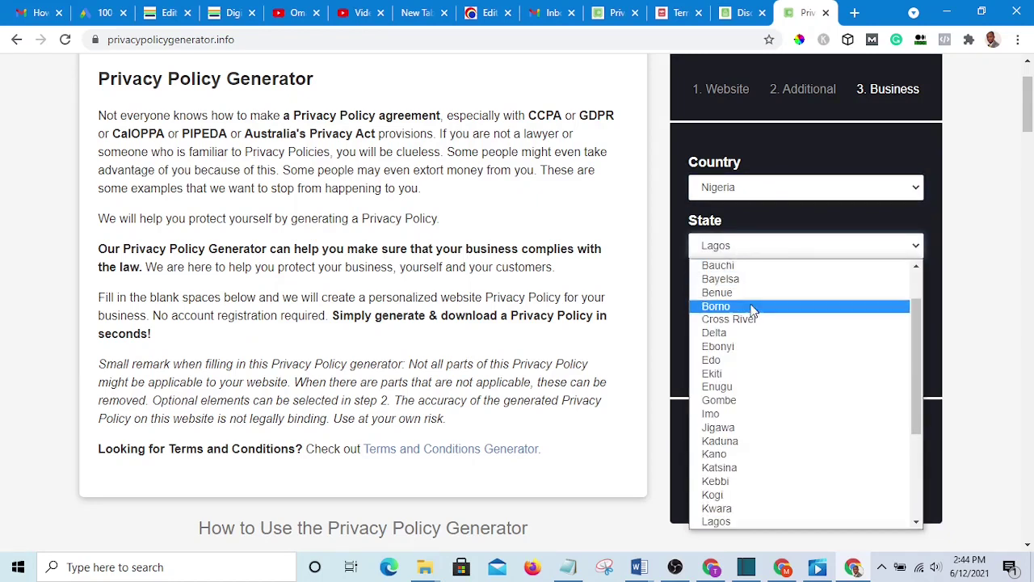
click(731, 522)
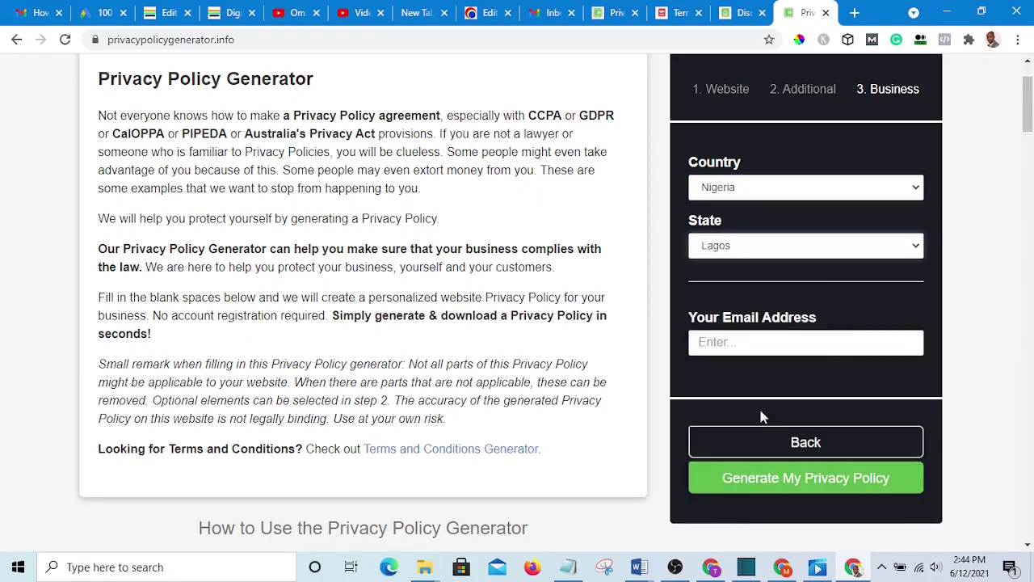
- Fill in the store's admin e-mail address as the contact e-mail
scroll(732, 316, down, 1)
click(736, 270)
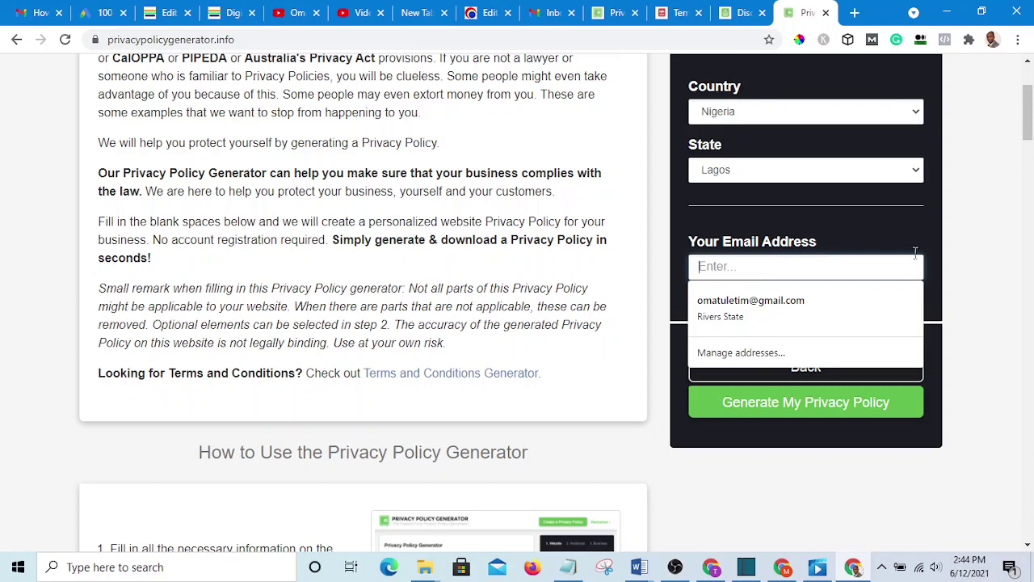
click(930, 242)
click(751, 269)
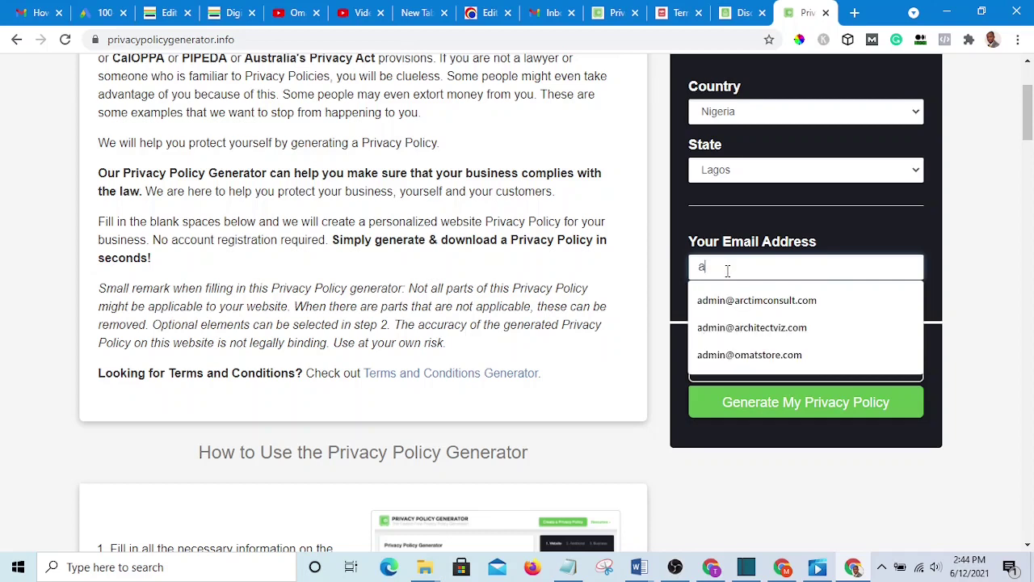
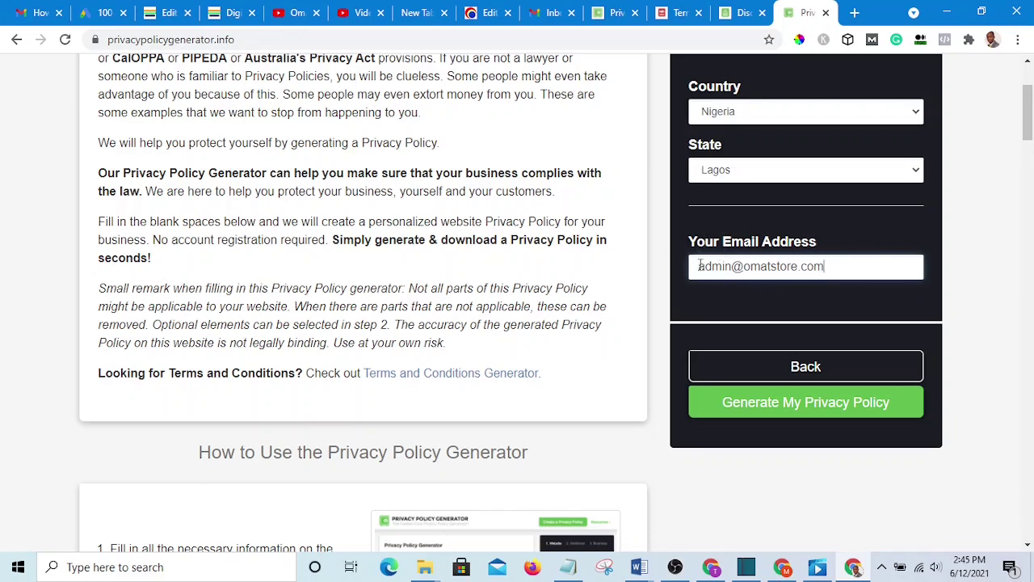
scroll(791, 261, down, 1)
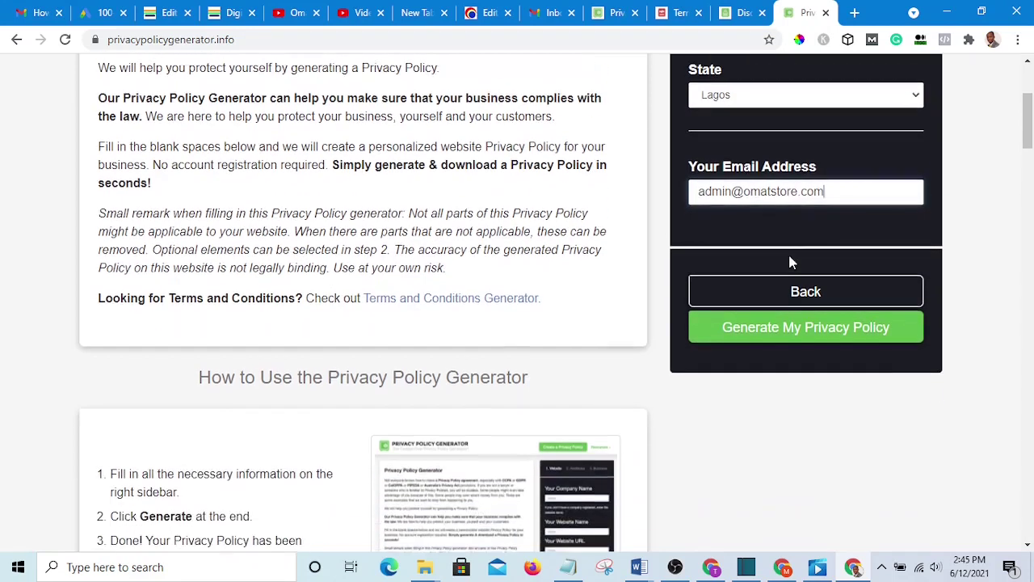
scroll(792, 261, up, 1)
scroll(782, 244, up, 2)
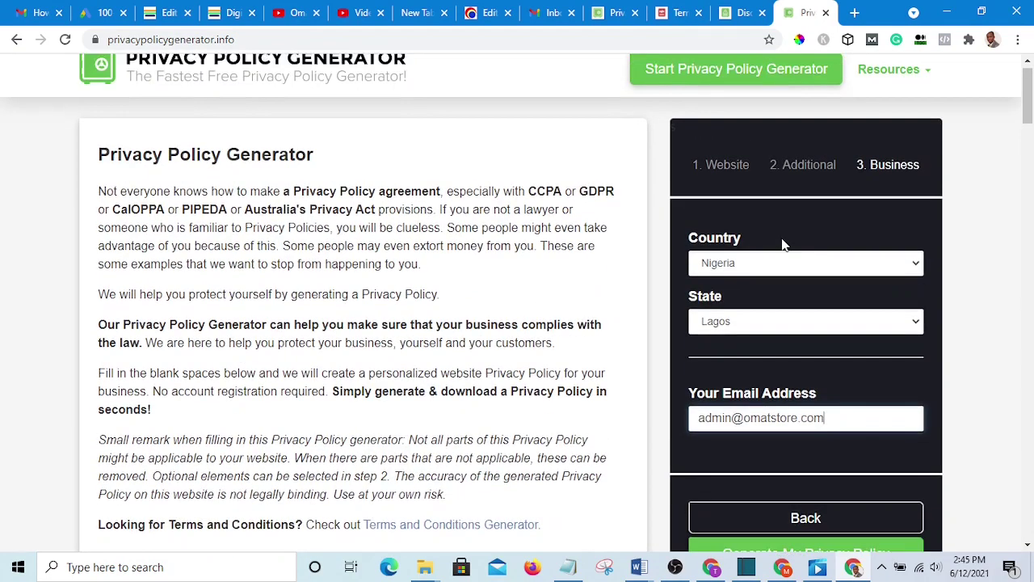
scroll(781, 237, down, 3)
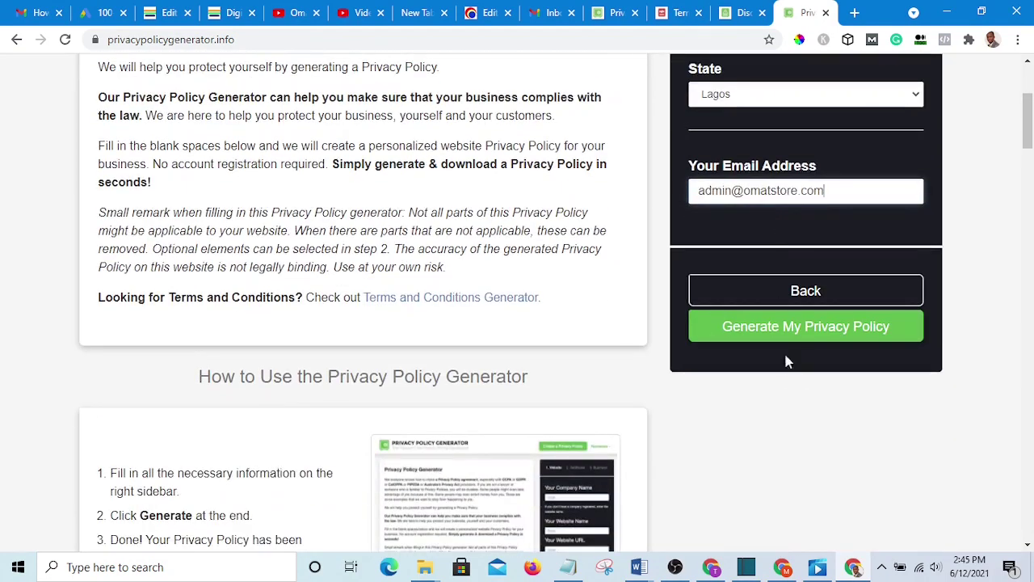
scroll(787, 363, up, 2)
scroll(769, 309, down, 3)
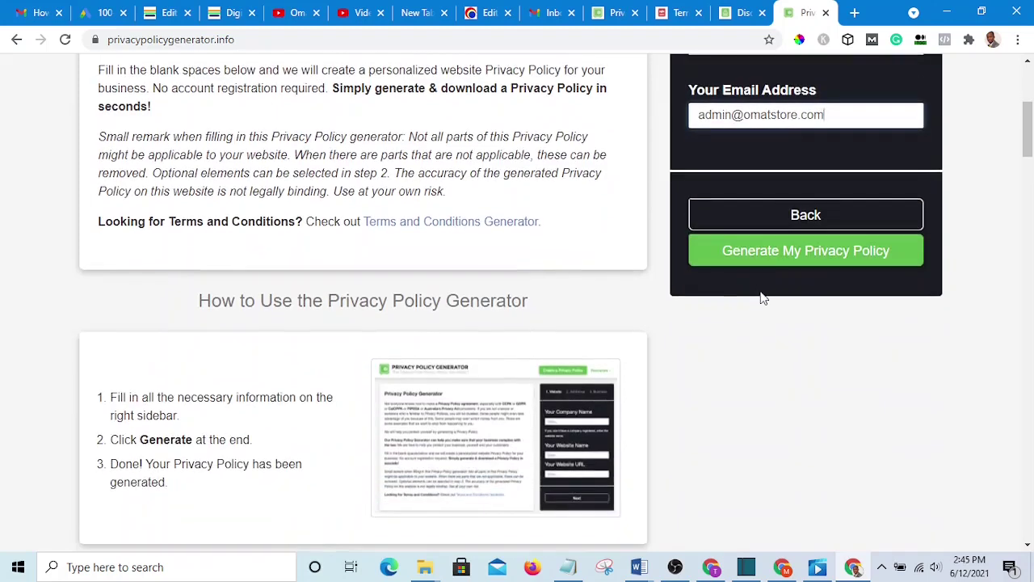
scroll(762, 296, up, 1)
- Generate the Omat Store privacy policy and scroll down its preview
click(792, 332)
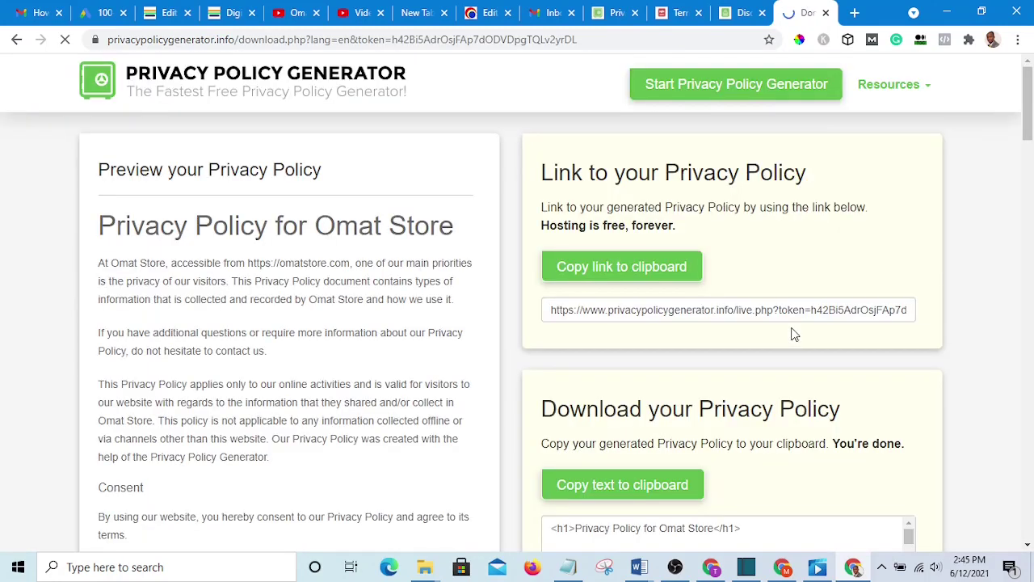
scroll(457, 277, down, 10)
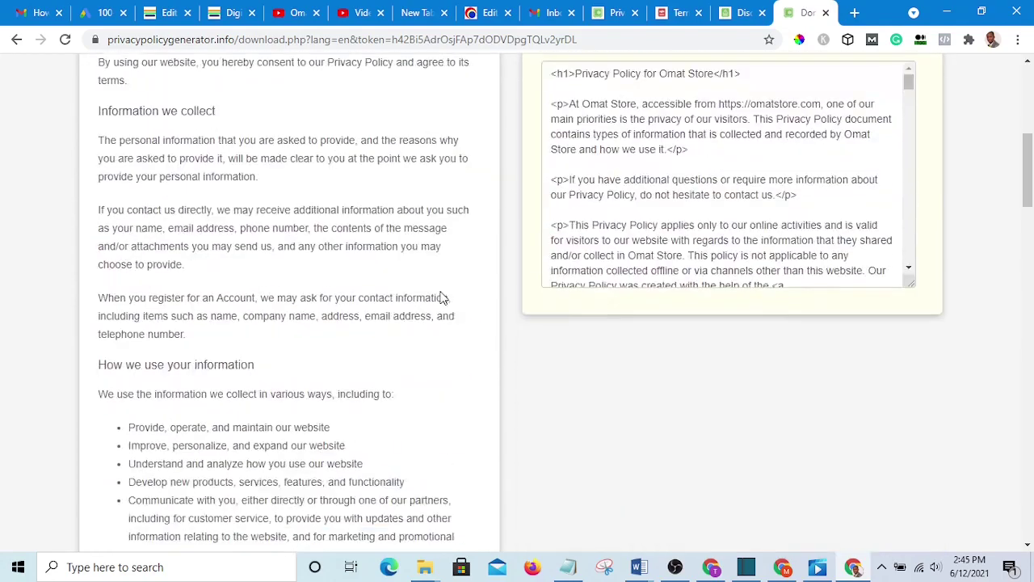
scroll(443, 298, down, 20)
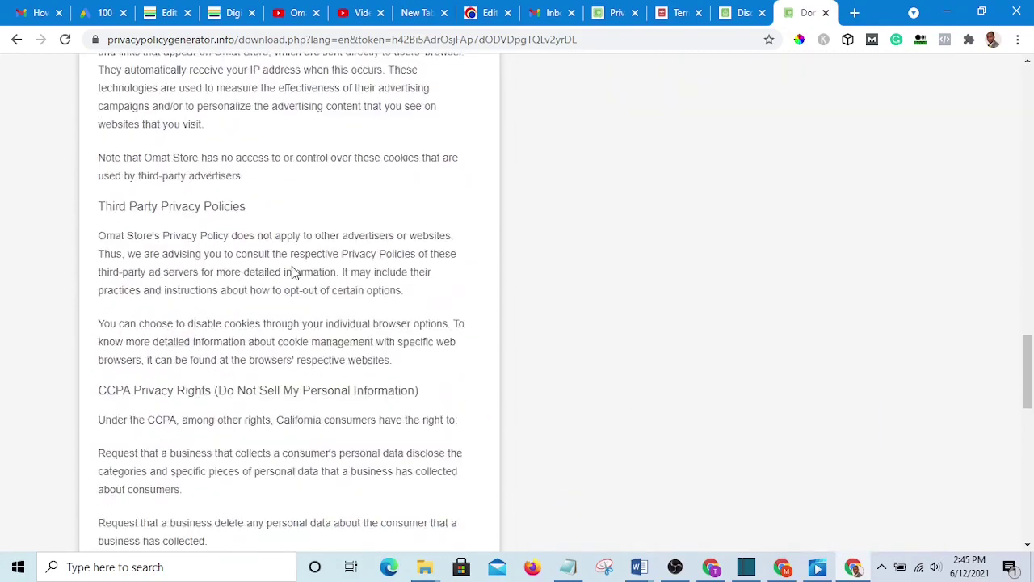
scroll(284, 268, down, 6)
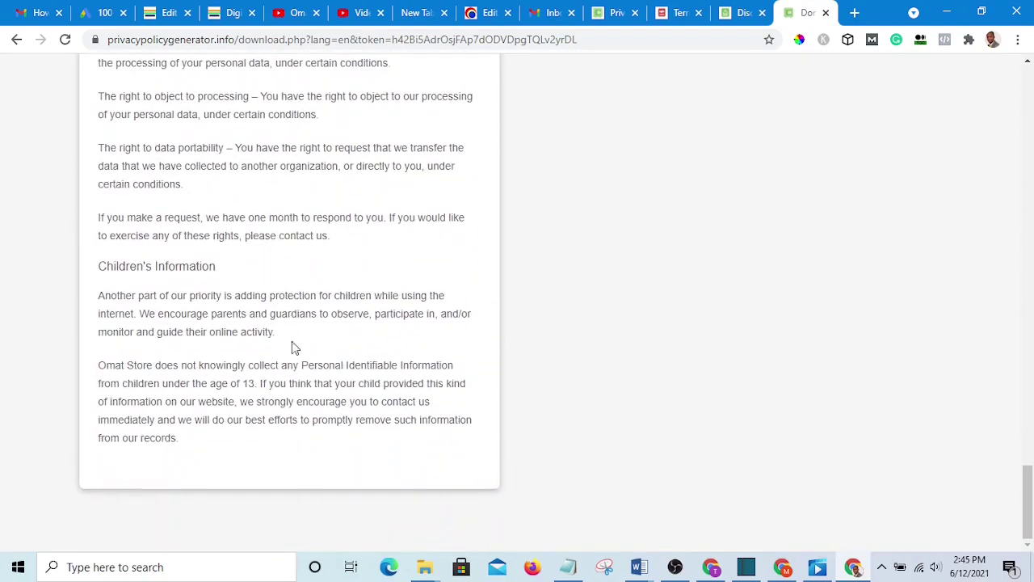
- Select the full privacy policy preview text and copy it
drag(181, 441, 94, 224)
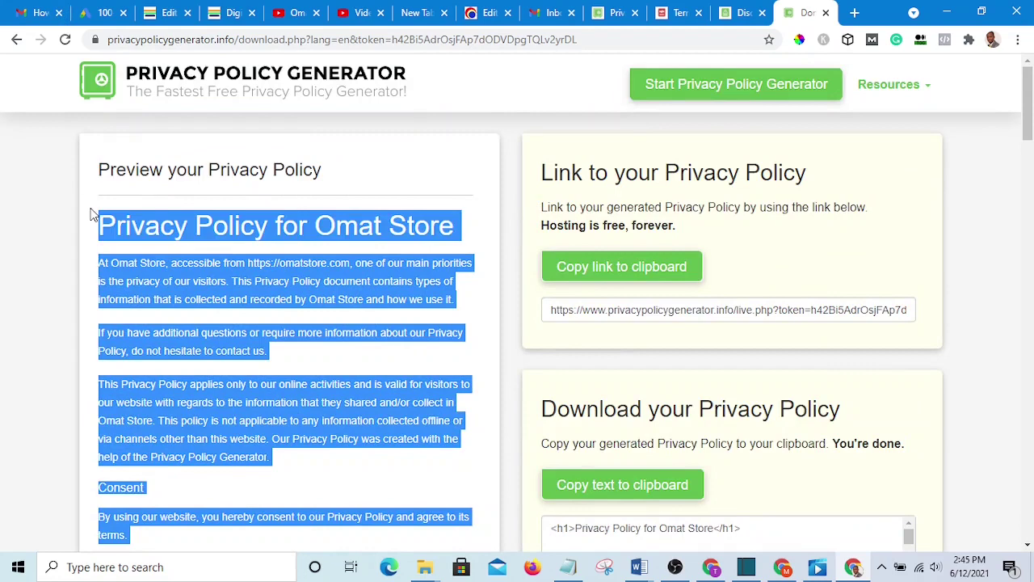
right_click(119, 222)
click(164, 234)
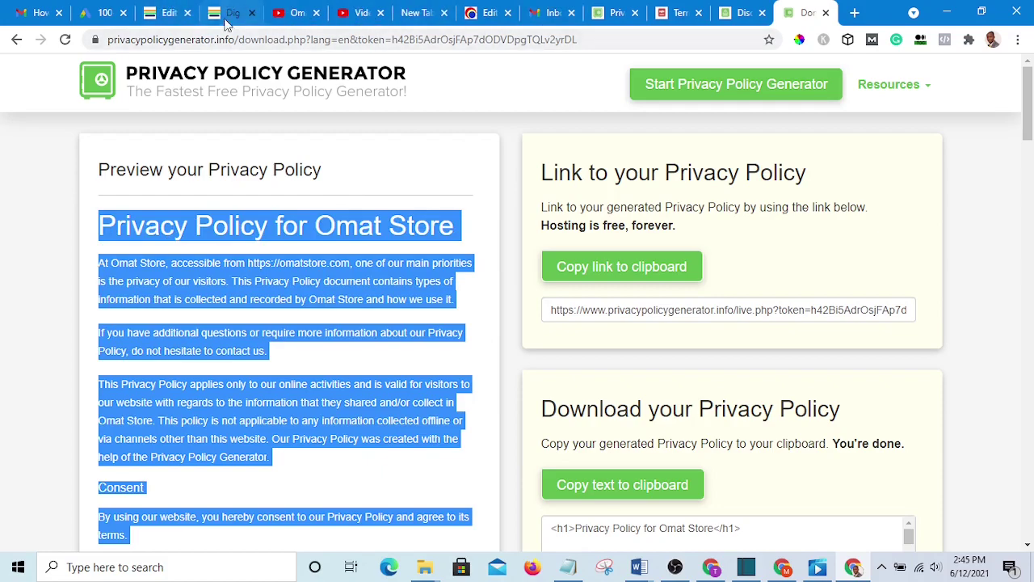
- Switch to the WordPress admin and start a new page
click(167, 13)
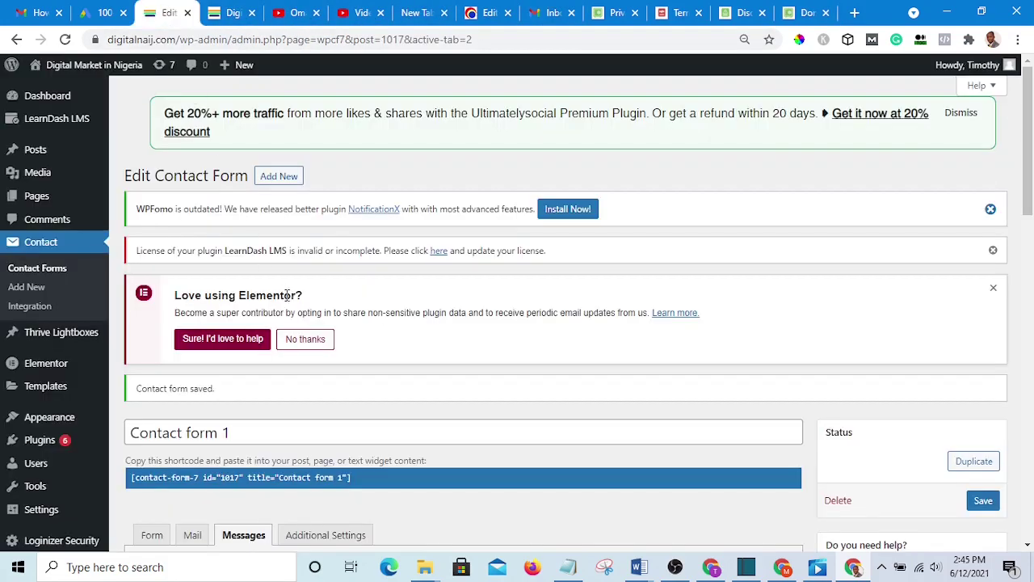
scroll(284, 278, down, 2)
scroll(285, 278, down, 10)
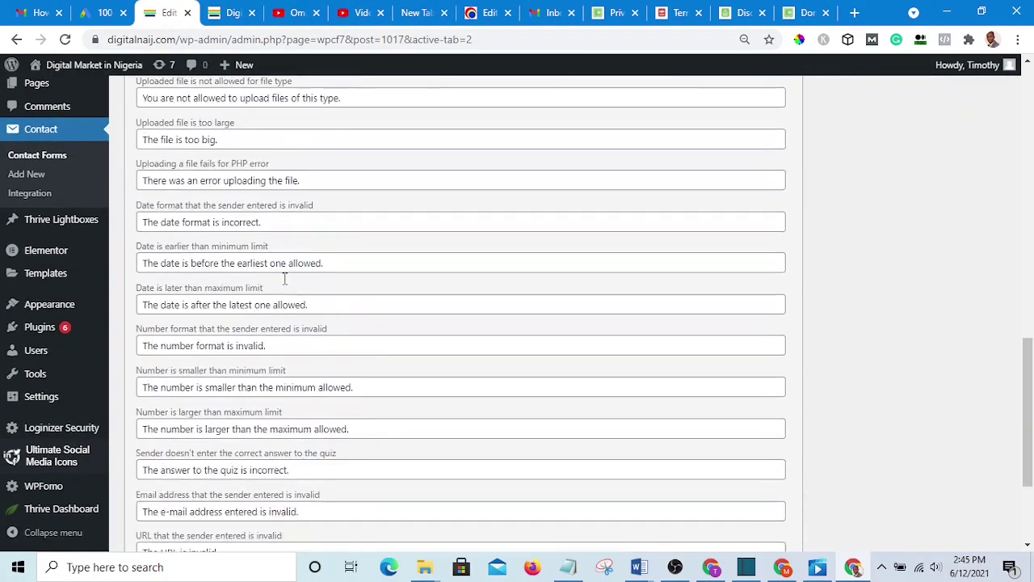
scroll(278, 291, up, 12)
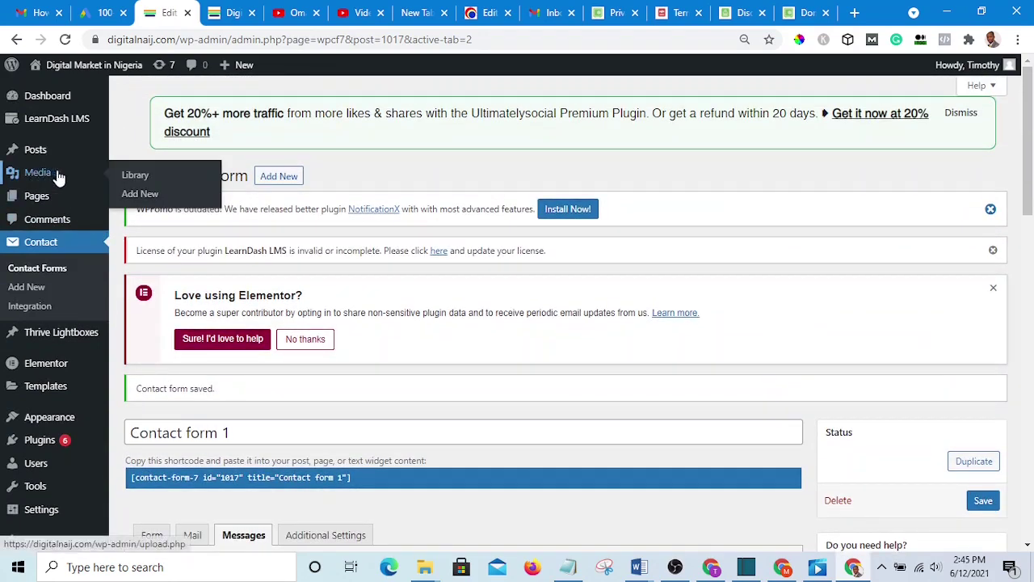
mouse_move(38, 202)
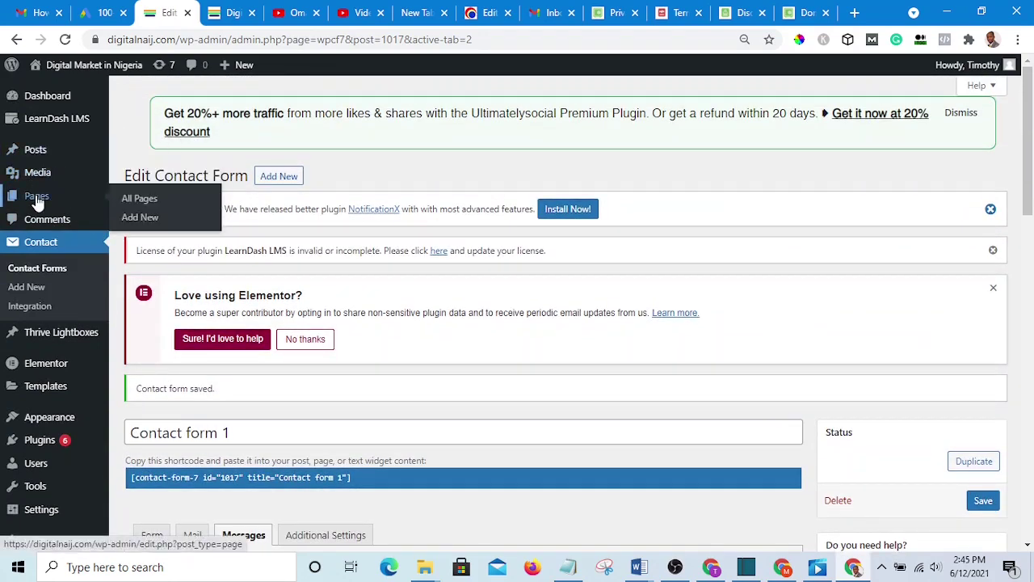
click(140, 218)
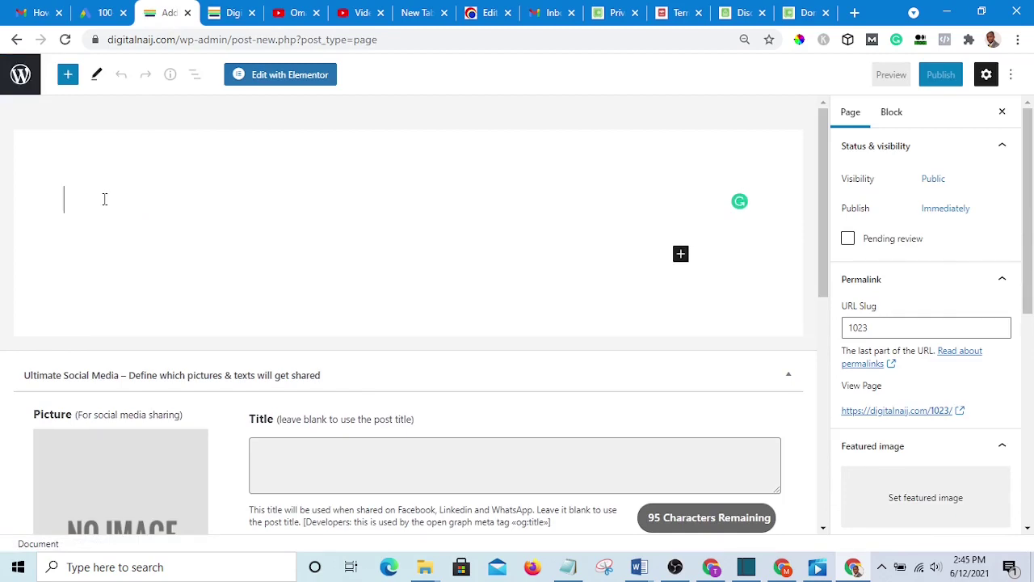
- Title the new page 'Privacy', fixing the misspelling and dropping 'policy'
text(Prva)
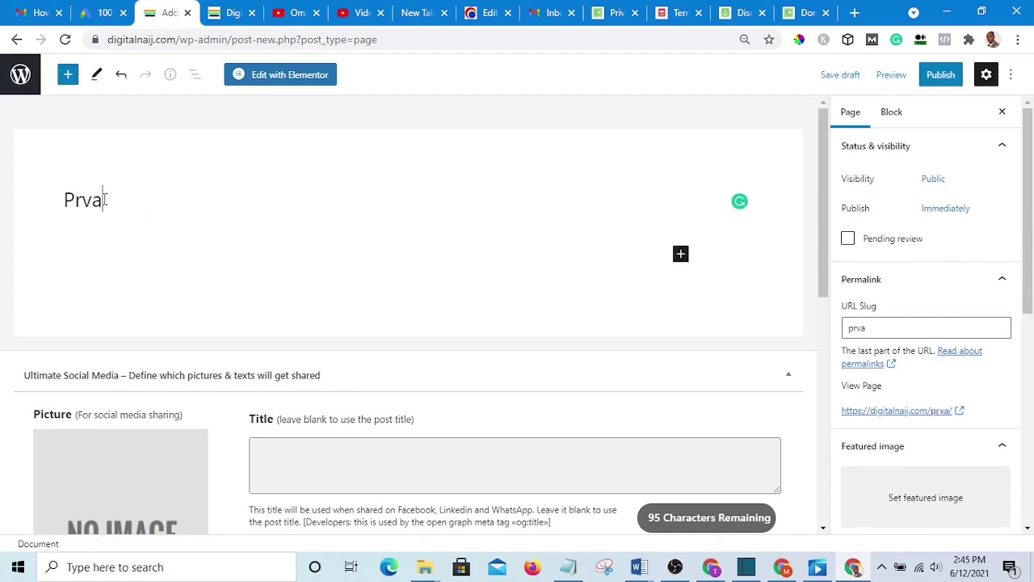
text(cy)
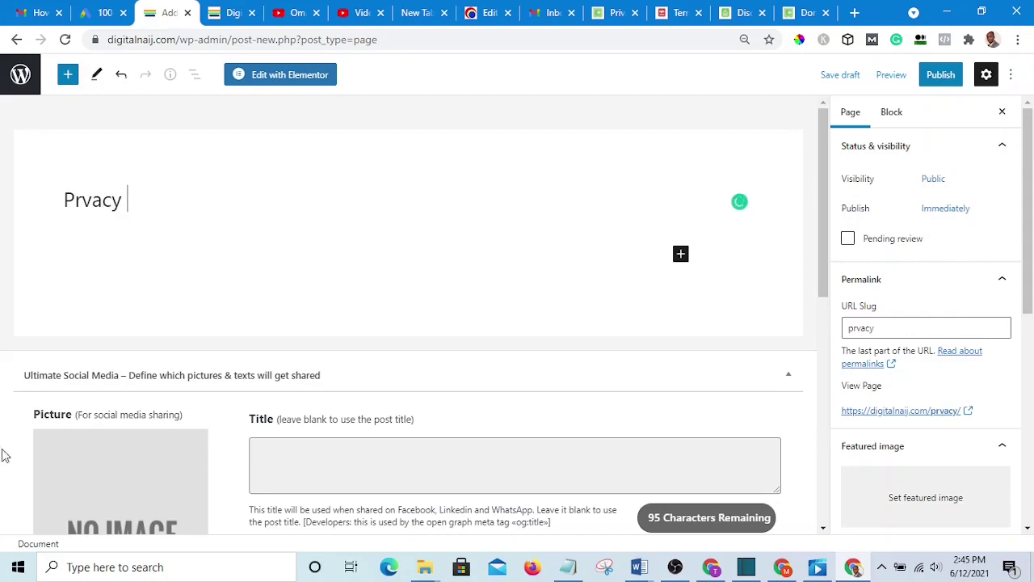
click(92, 200)
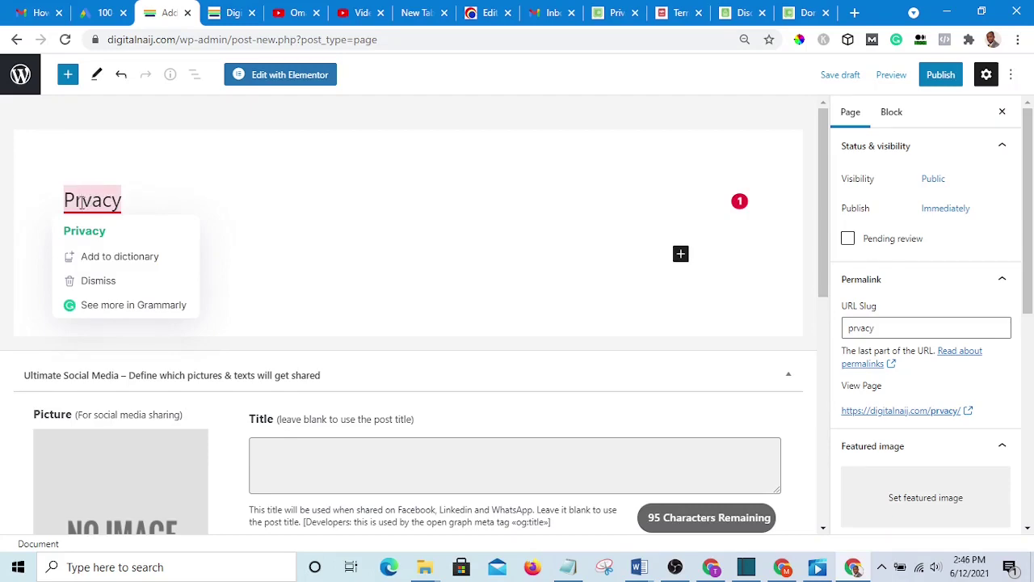
click(83, 202)
text(ivacy)
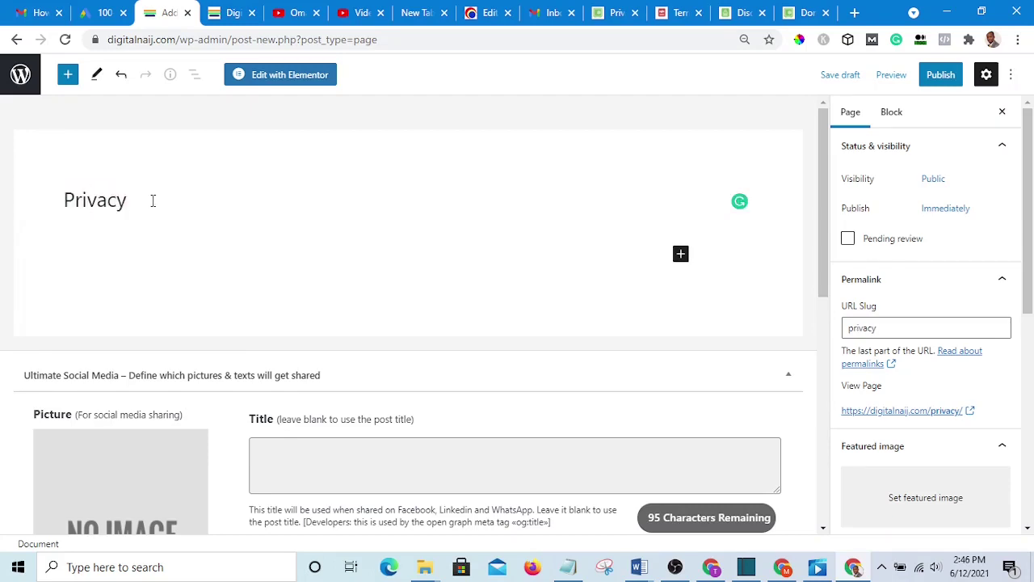
text( policy)
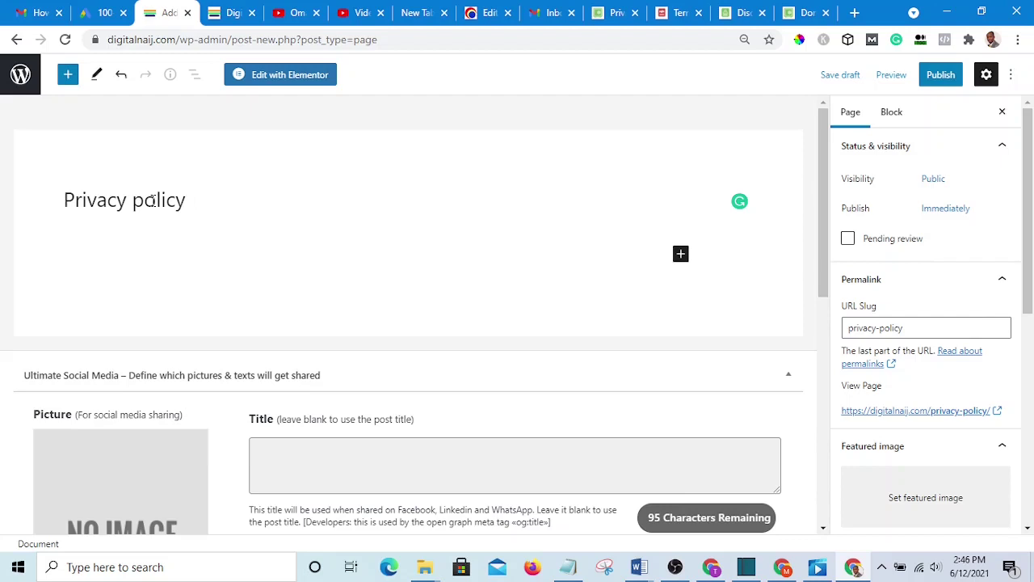
key(BackSpace)
key(BackSpace)
key(BackSpace)
key(BackSpace)
key(BackSpace)
key(BackSpace)
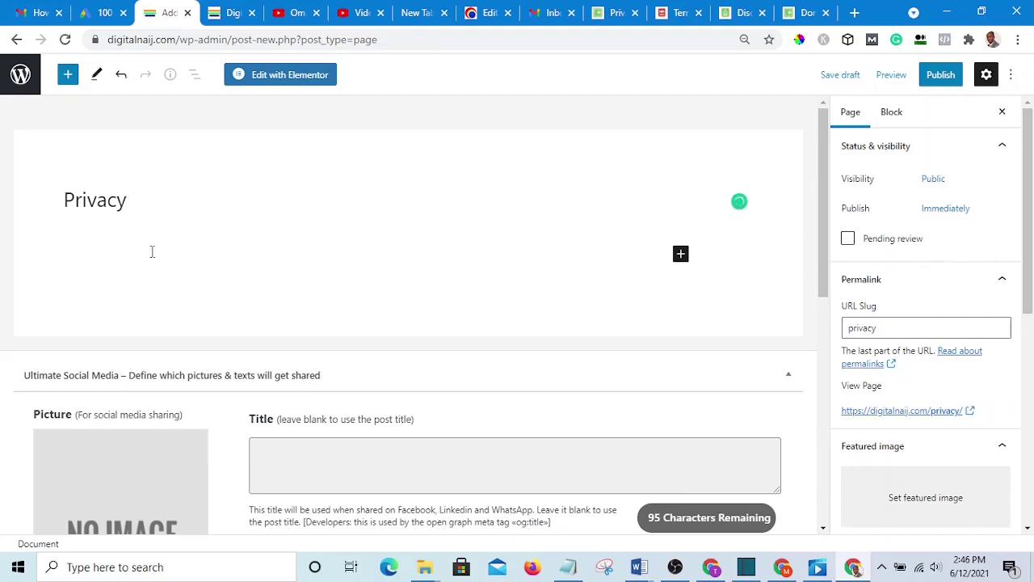
- Open the pre-publish check for the Privacy page
scroll(566, 259, down, 2)
scroll(471, 234, up, 1)
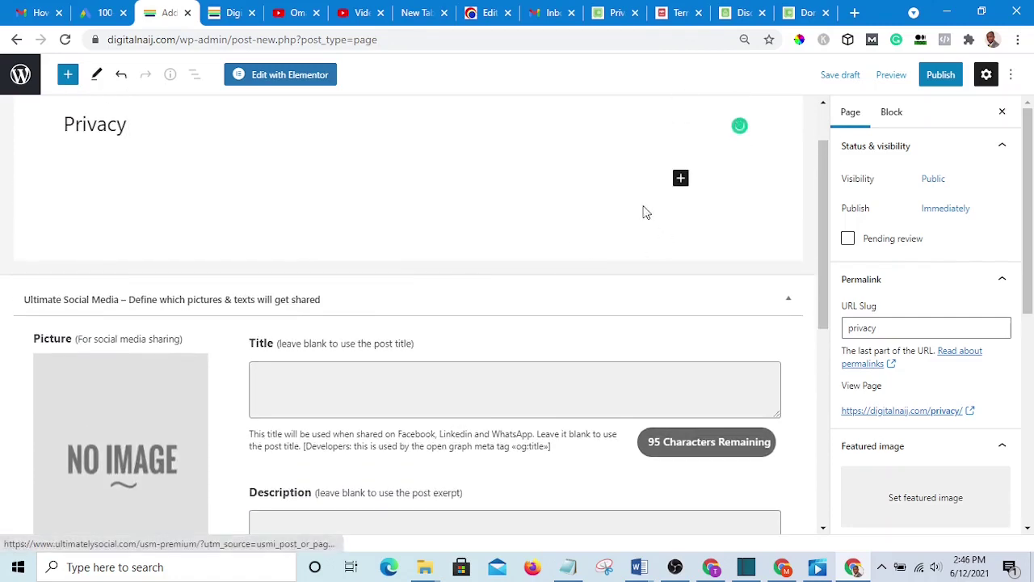
scroll(182, 162, up, 1)
scroll(467, 279, down, 3)
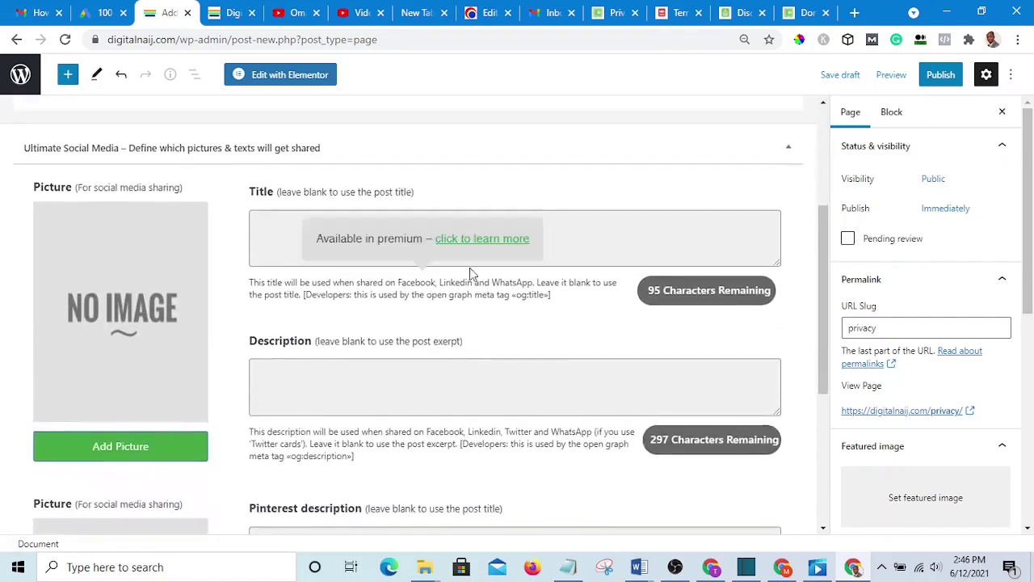
scroll(470, 272, up, 2)
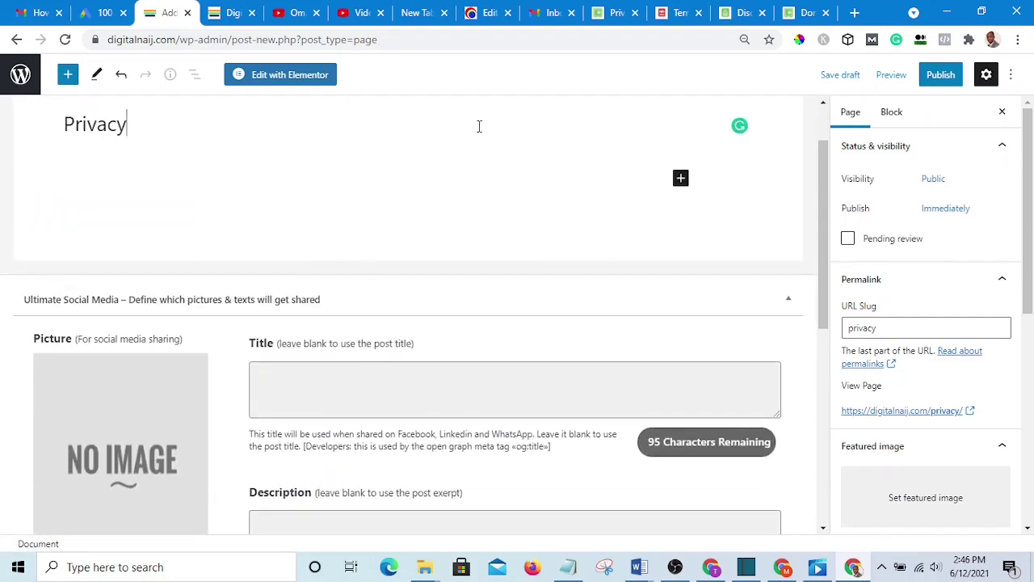
scroll(596, 189, up, 1)
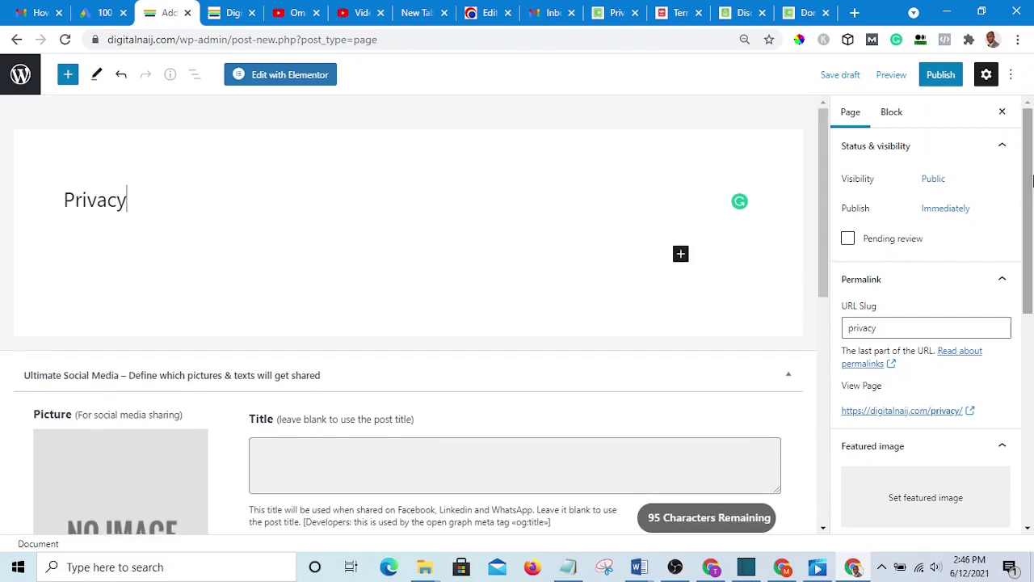
scroll(148, 169, down, 1)
scroll(144, 178, up, 1)
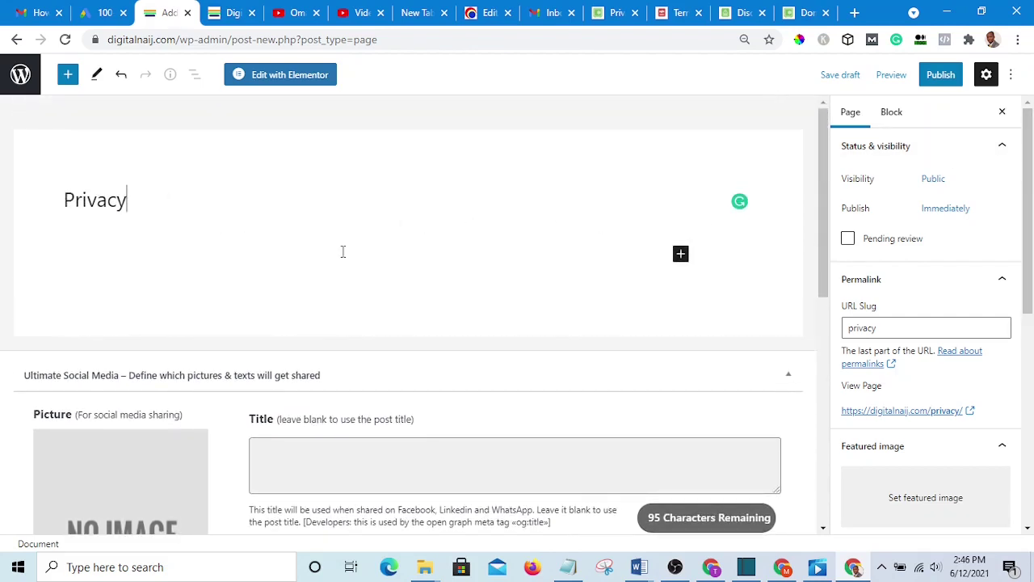
scroll(453, 256, down, 1)
scroll(614, 258, up, 1)
scroll(930, 392, down, 3)
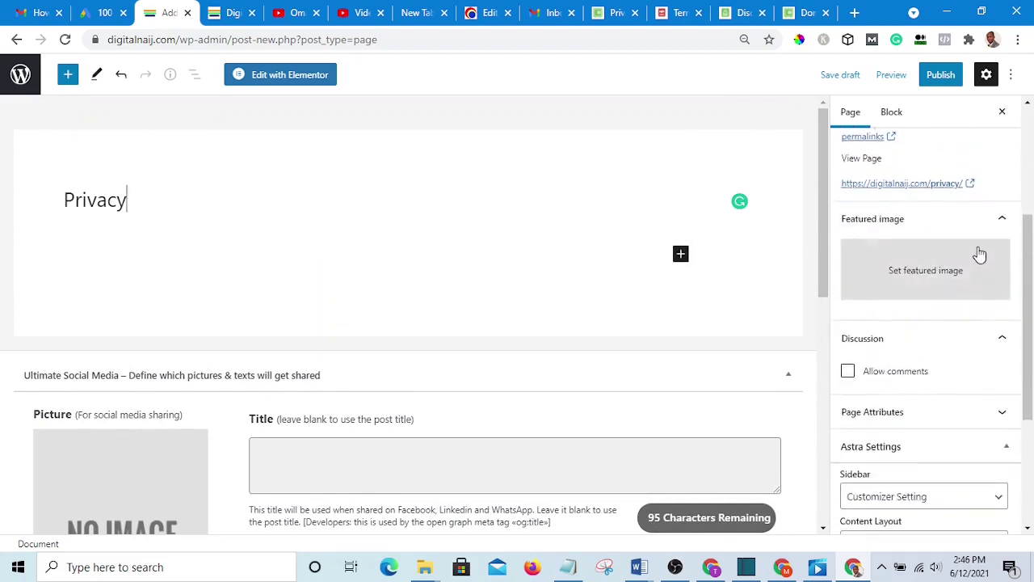
scroll(979, 256, up, 3)
click(943, 74)
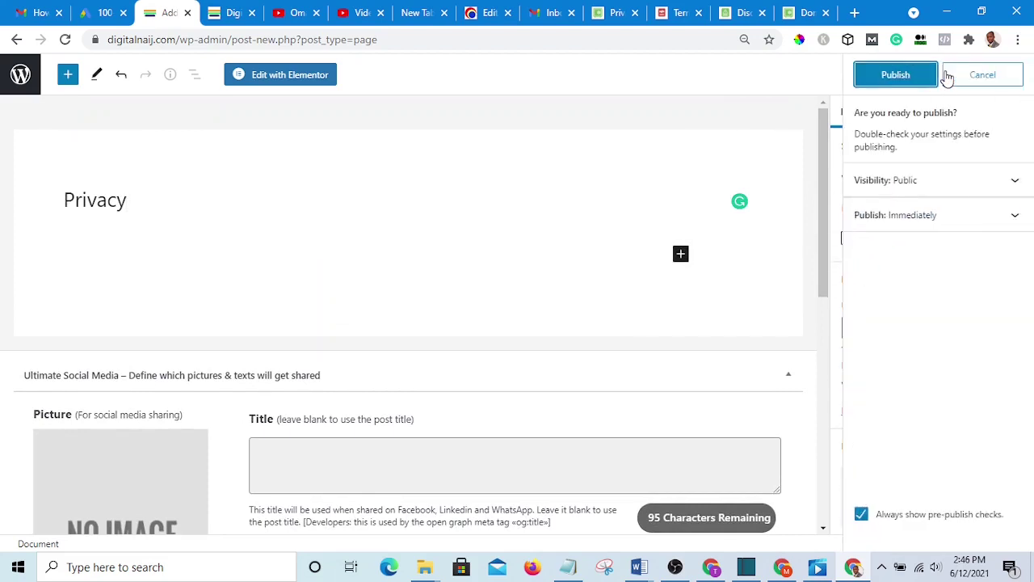
- Confirm publishing the Privacy page and dismiss the 'now live' panel
click(905, 75)
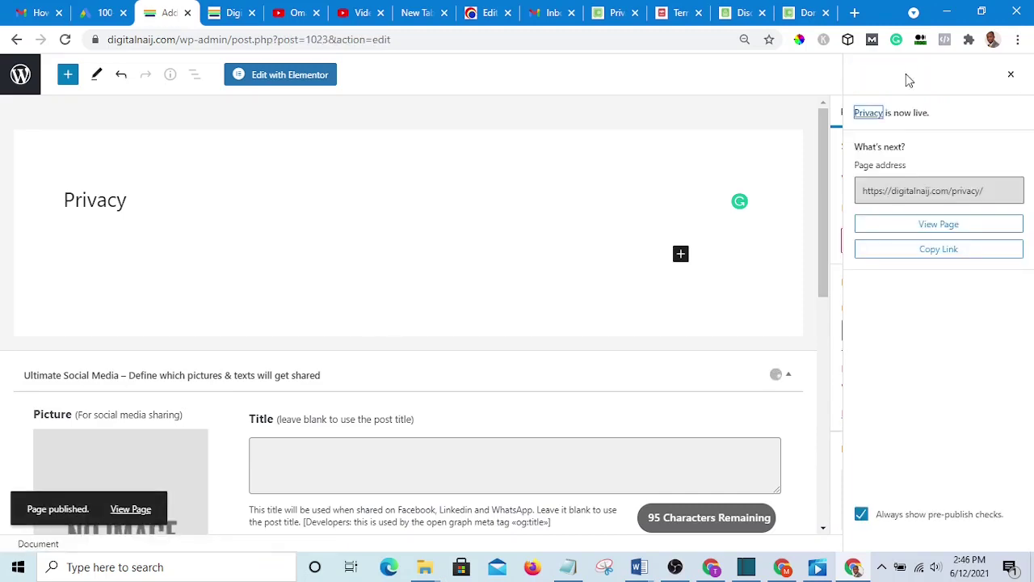
scroll(662, 235, down, 3)
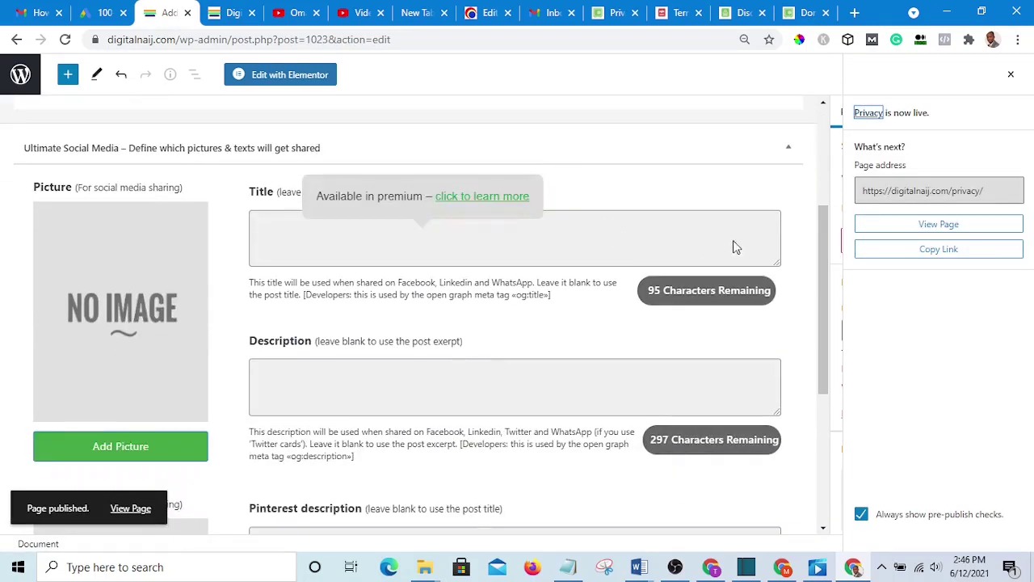
scroll(760, 239, up, 3)
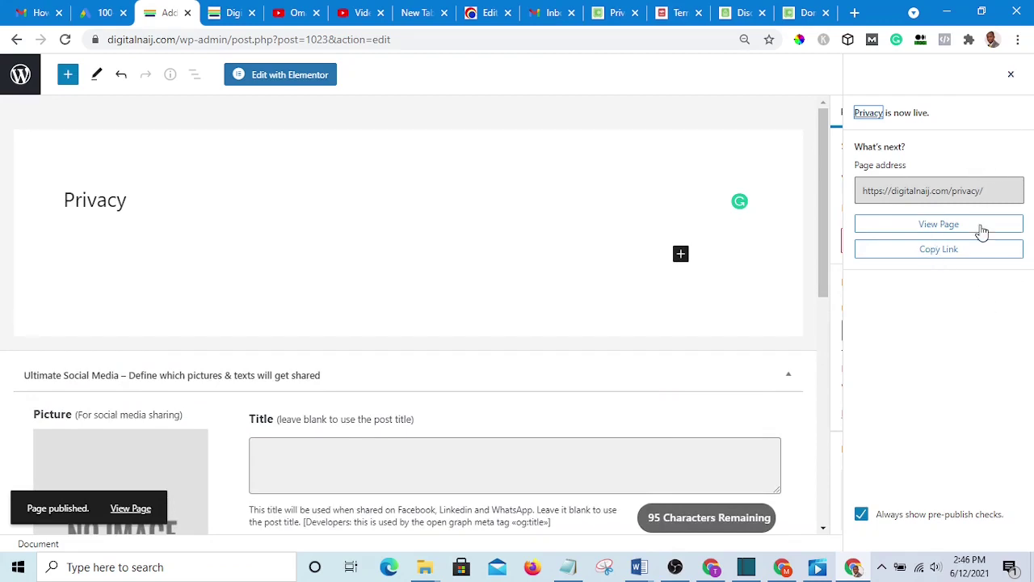
click(1013, 76)
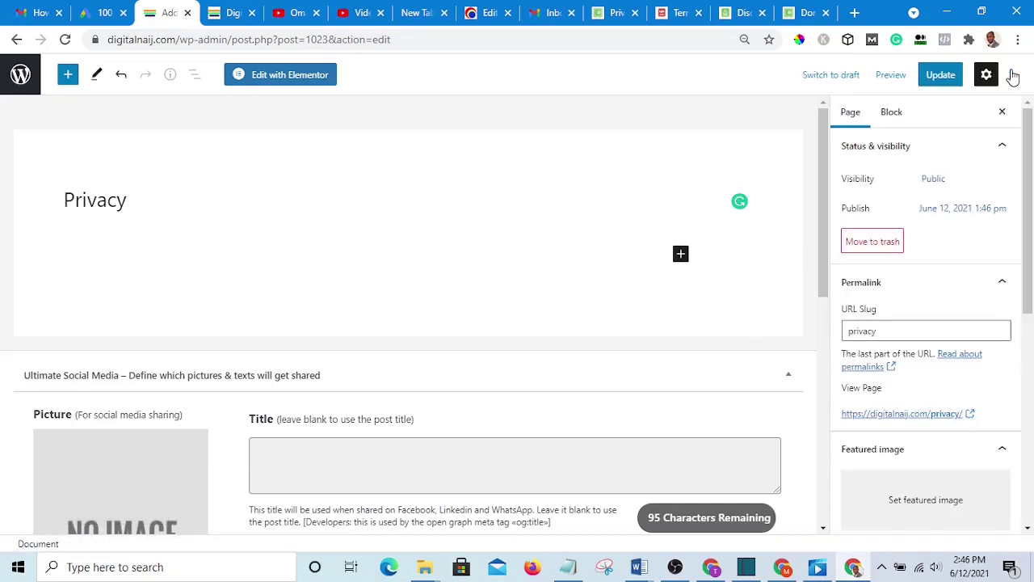
scroll(412, 302, down, 2)
scroll(425, 302, up, 2)
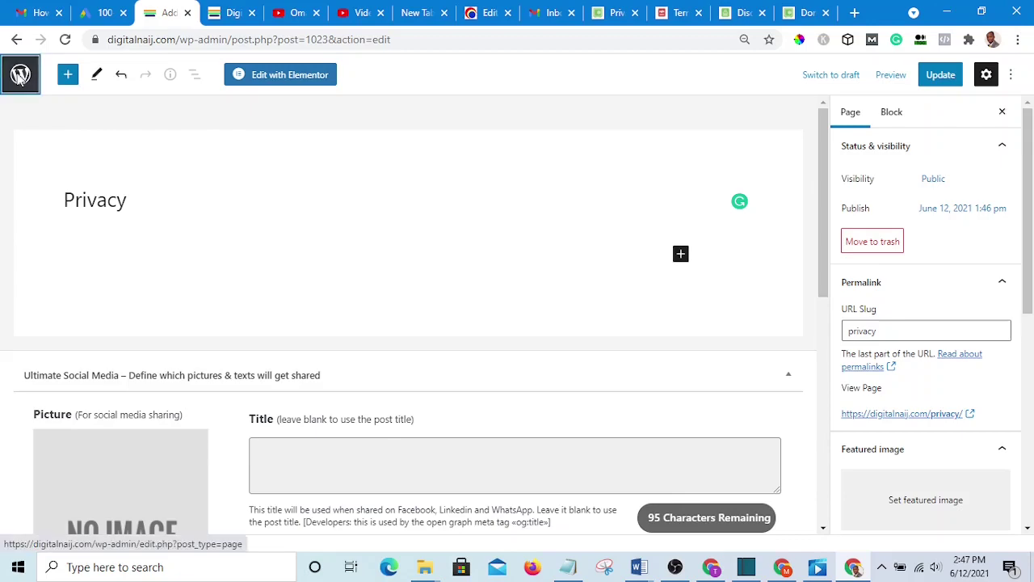
- Exit the editor to All Pages and scroll down to the new Privacy entry
click(19, 75)
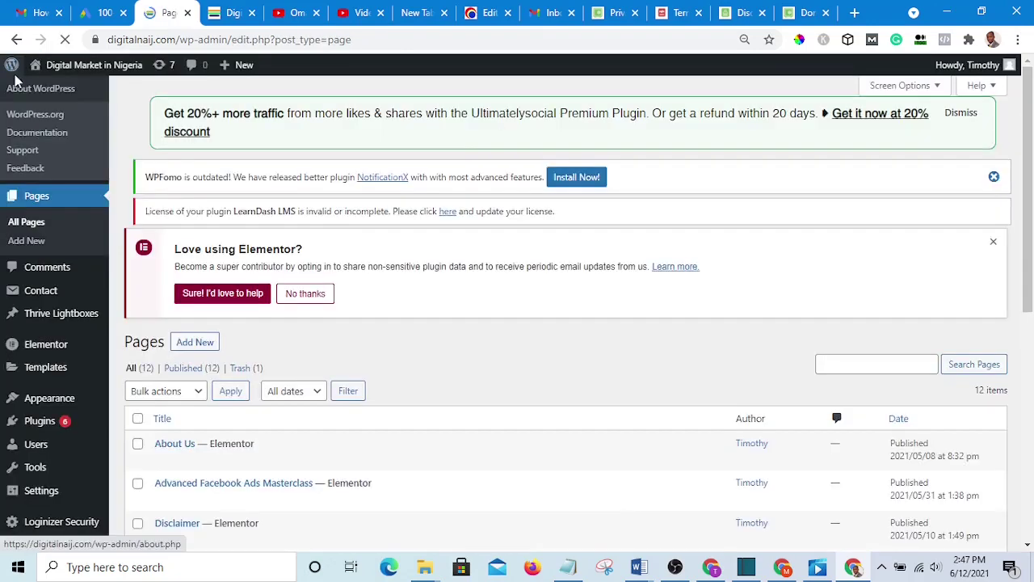
scroll(164, 152, down, 2)
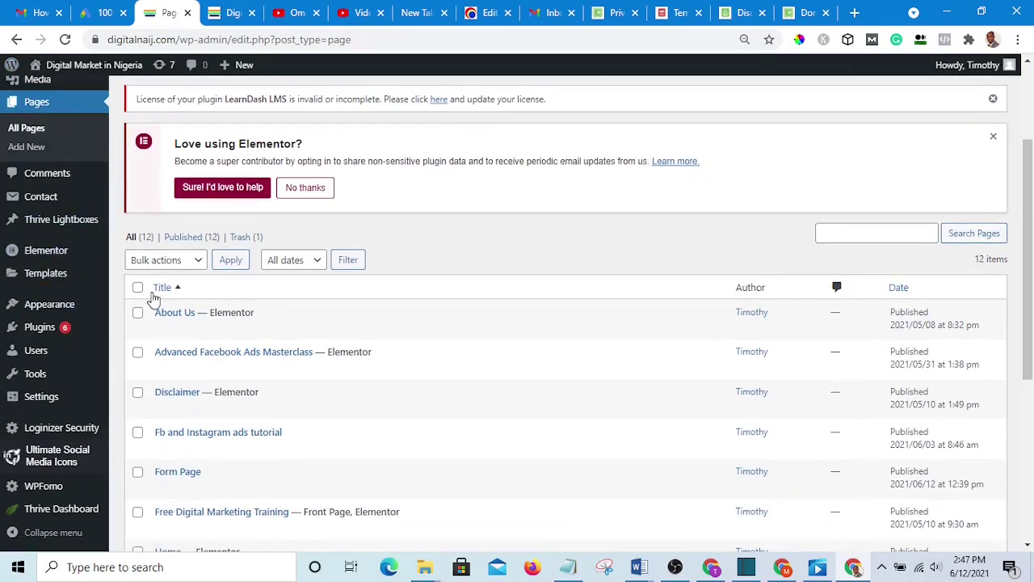
scroll(205, 396, down, 3)
scroll(206, 388, down, 2)
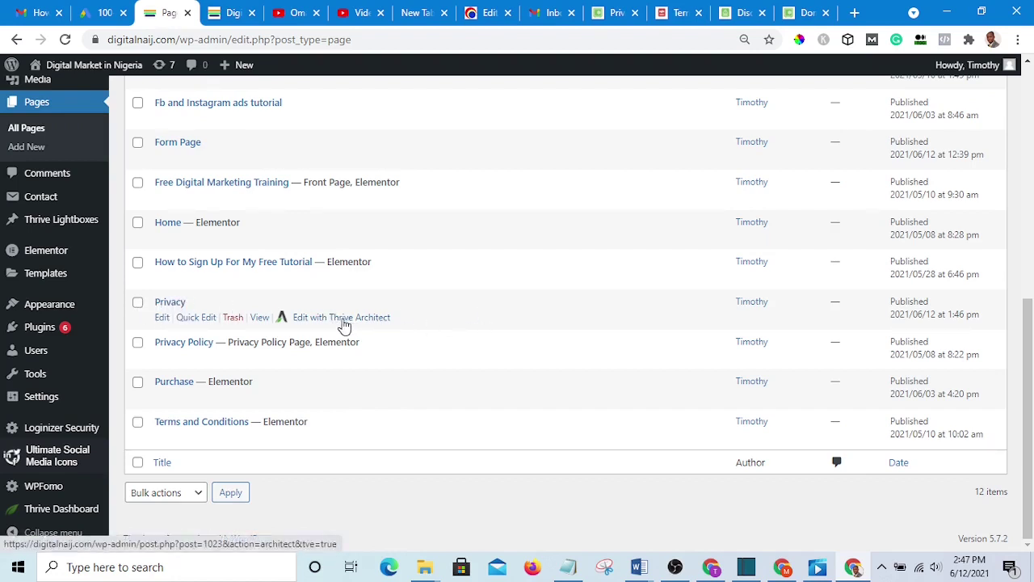
- Open the Privacy page in Thrive Architect
click(346, 321)
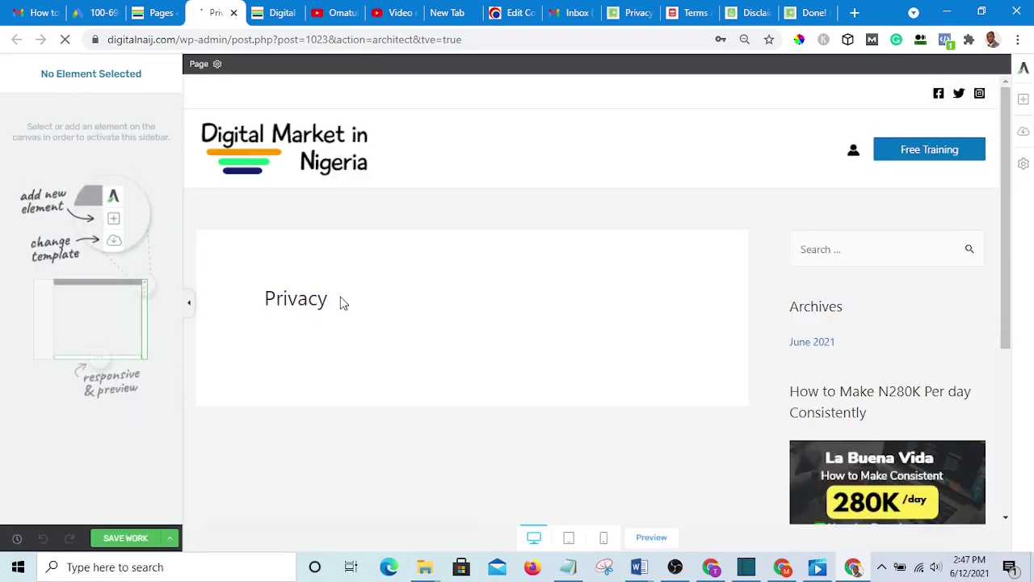
scroll(374, 328, down, 2)
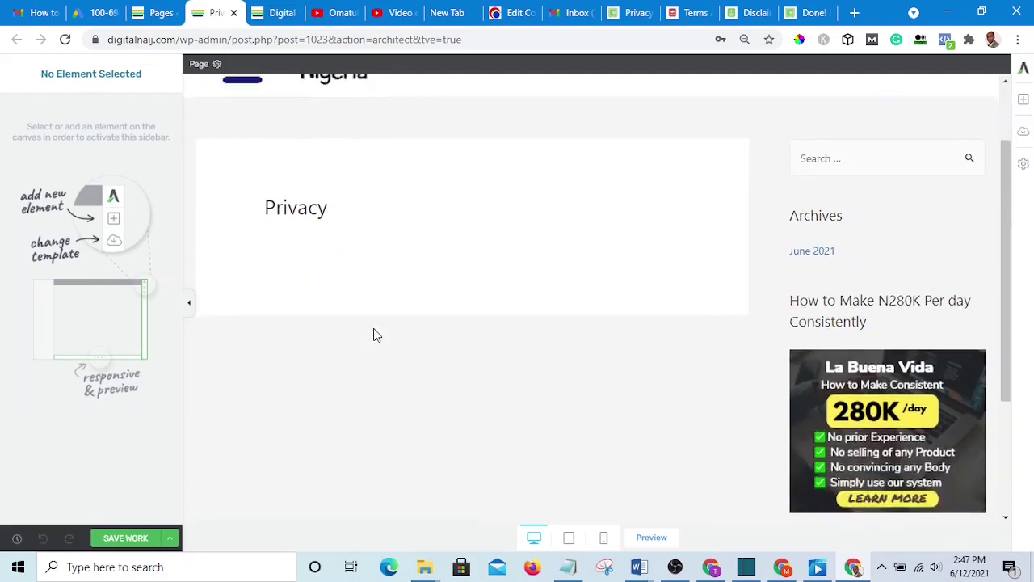
scroll(377, 332, up, 2)
scroll(383, 333, down, 2)
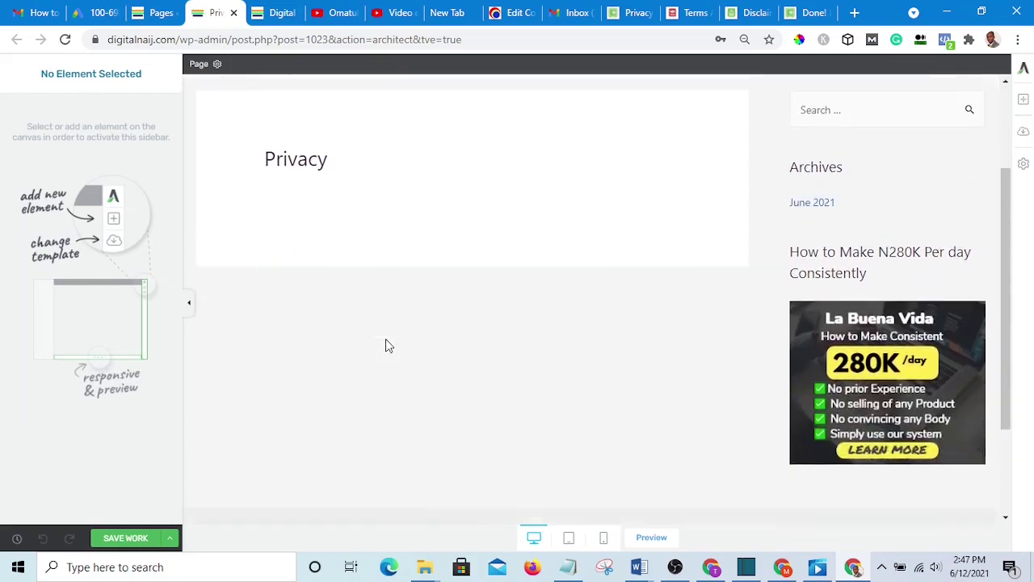
scroll(385, 338, up, 2)
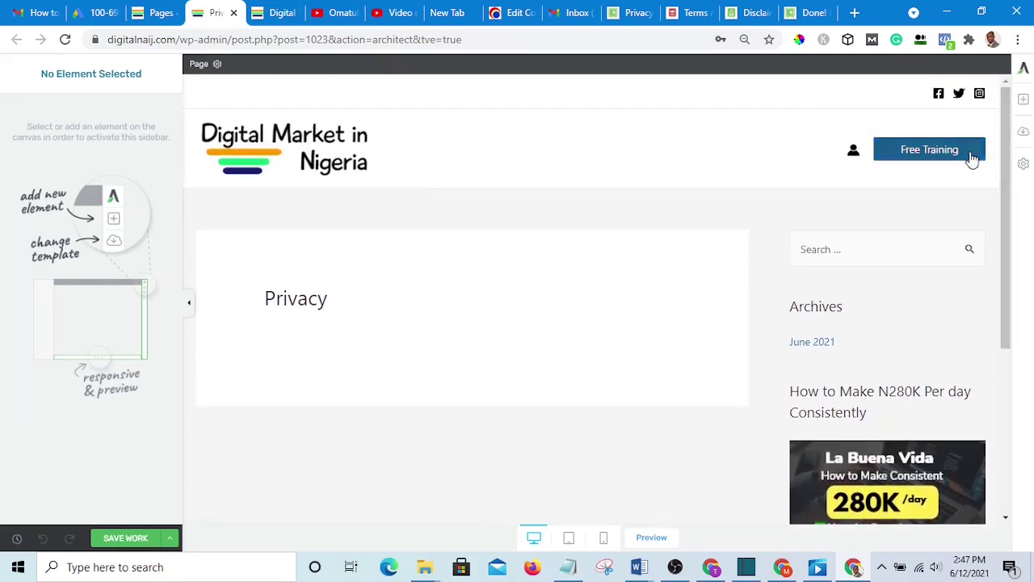
- Add a Background Section under the Privacy heading with a Text block inside it
click(1024, 103)
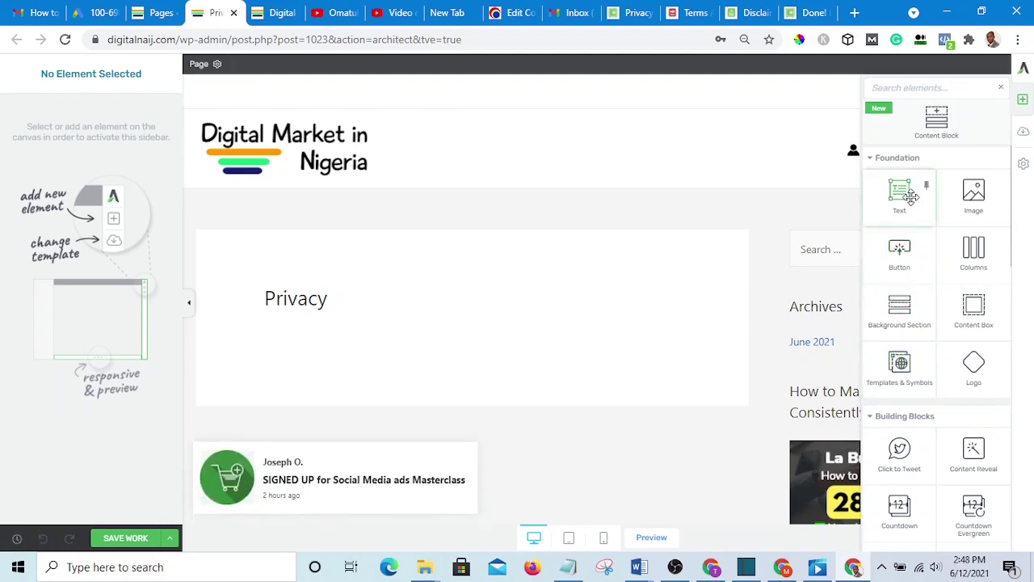
drag(916, 197, 449, 283)
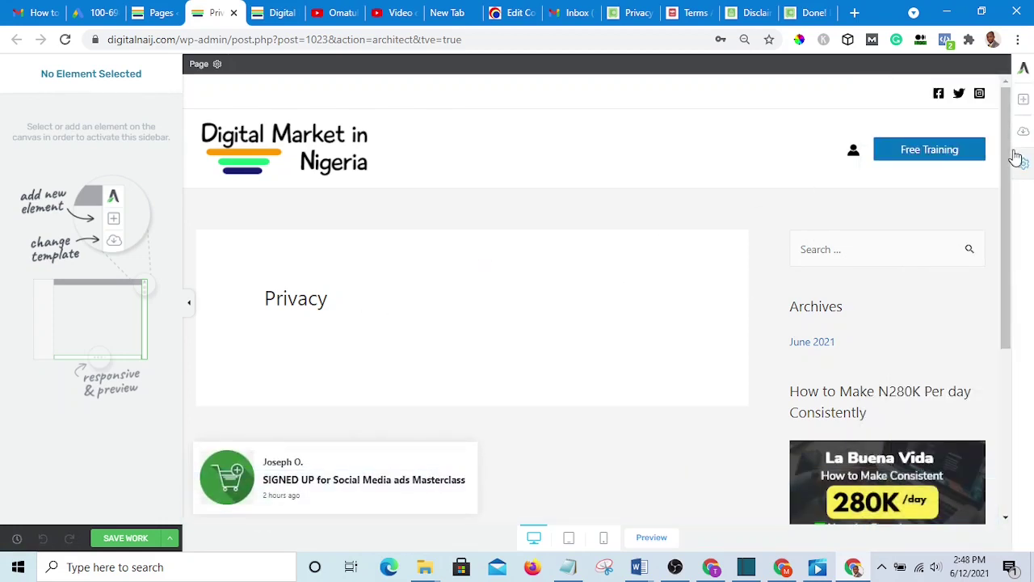
click(1022, 102)
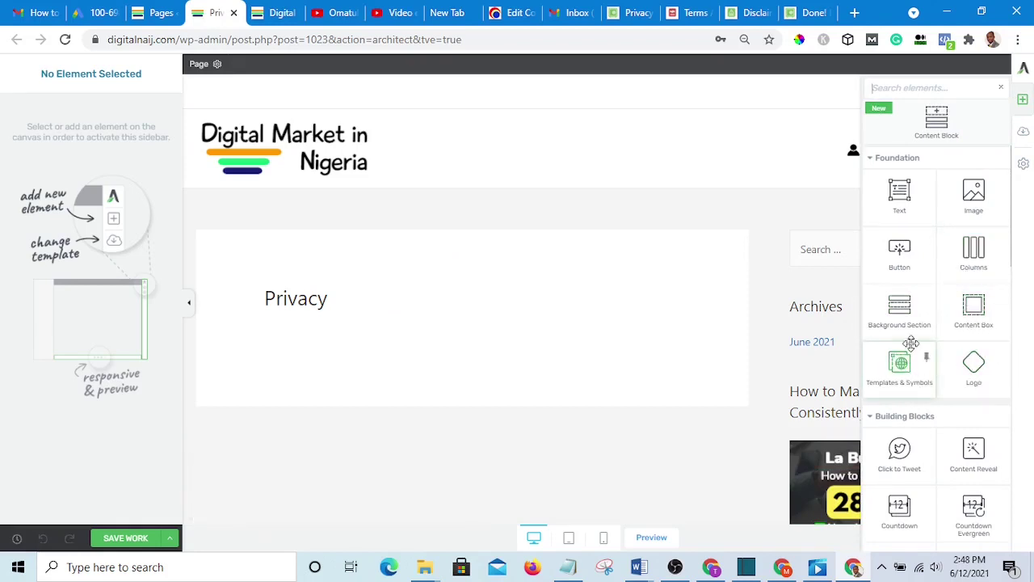
drag(904, 314, 408, 343)
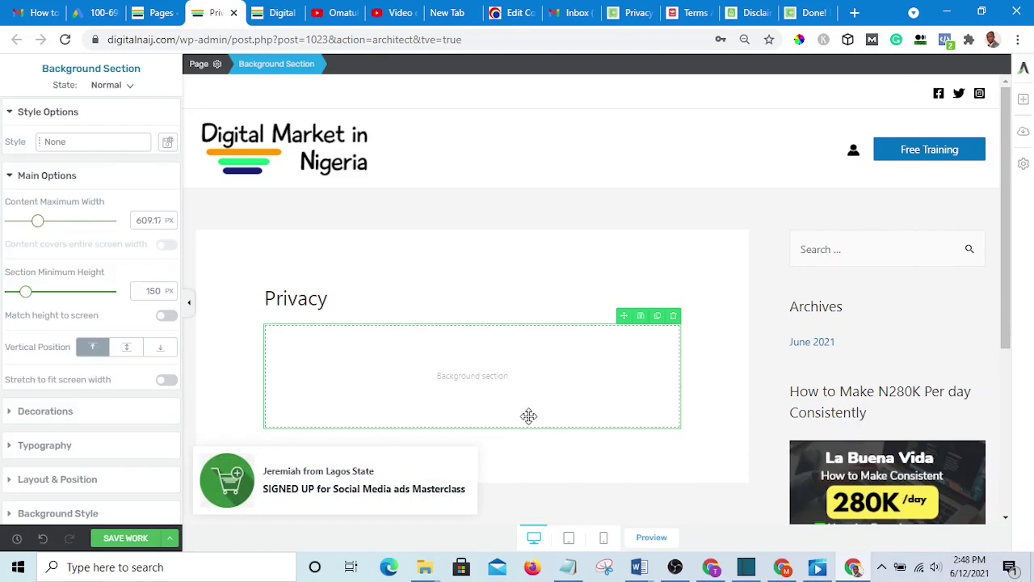
click(1023, 101)
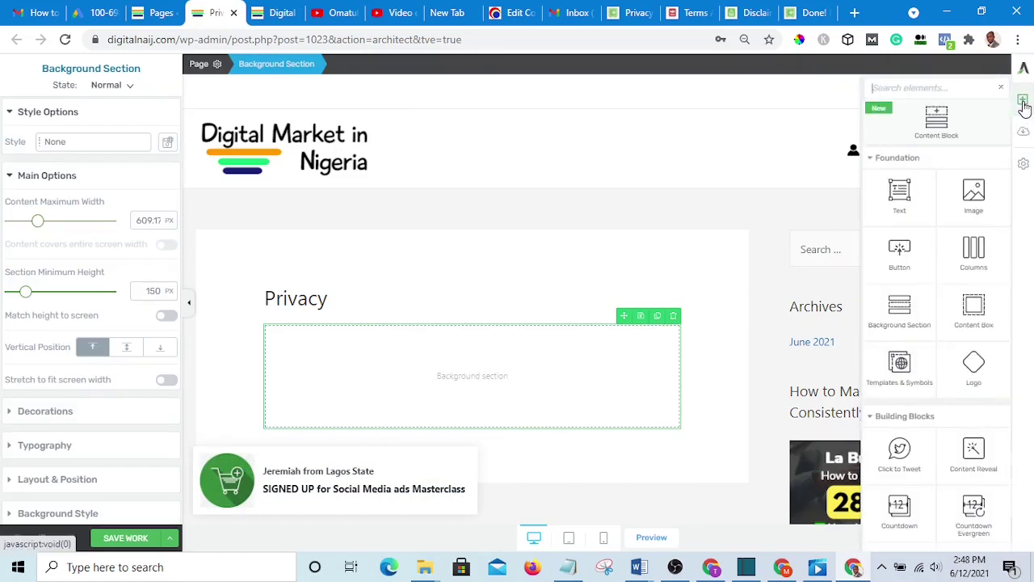
drag(899, 196, 472, 391)
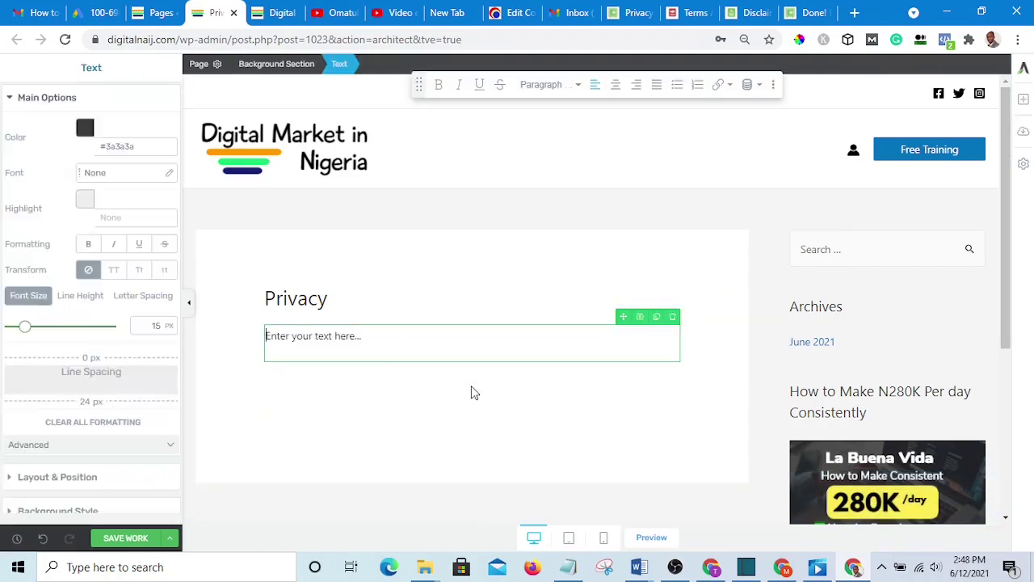
drag(373, 337, 226, 351)
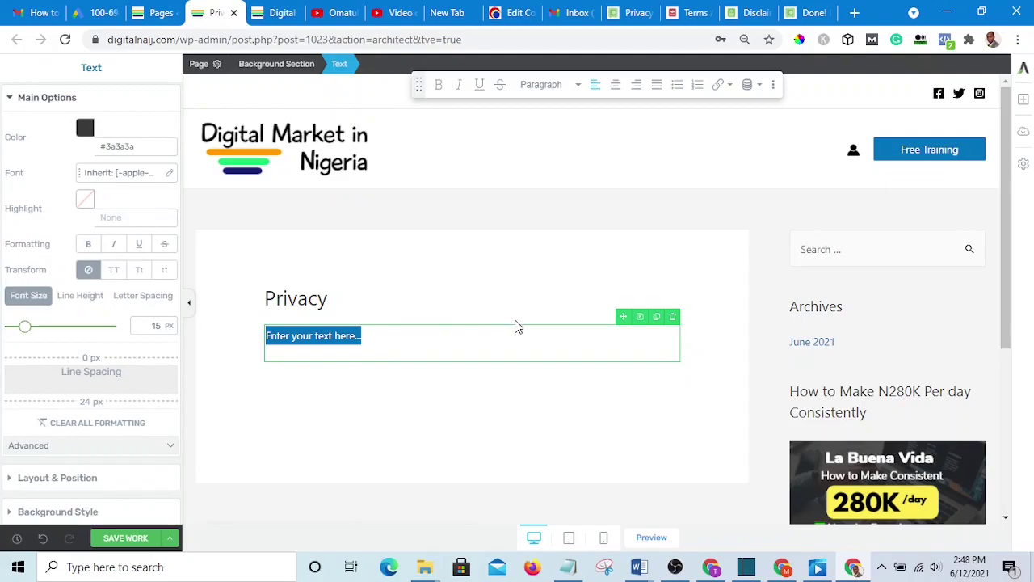
- Paste the generated Omat Store privacy policy into the text block
key(ctrl+v)
scroll(533, 323, down, 3)
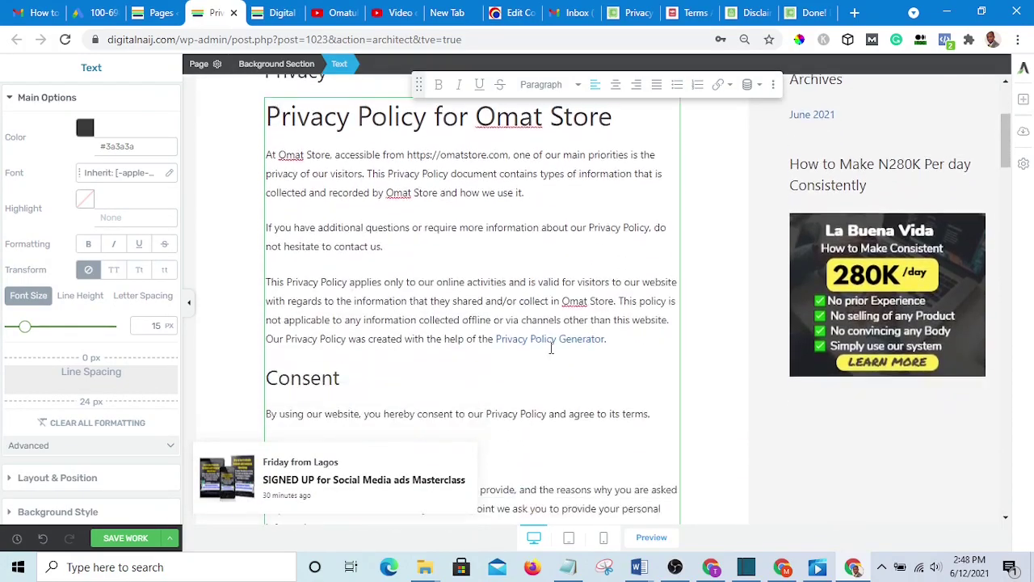
scroll(551, 348, down, 10)
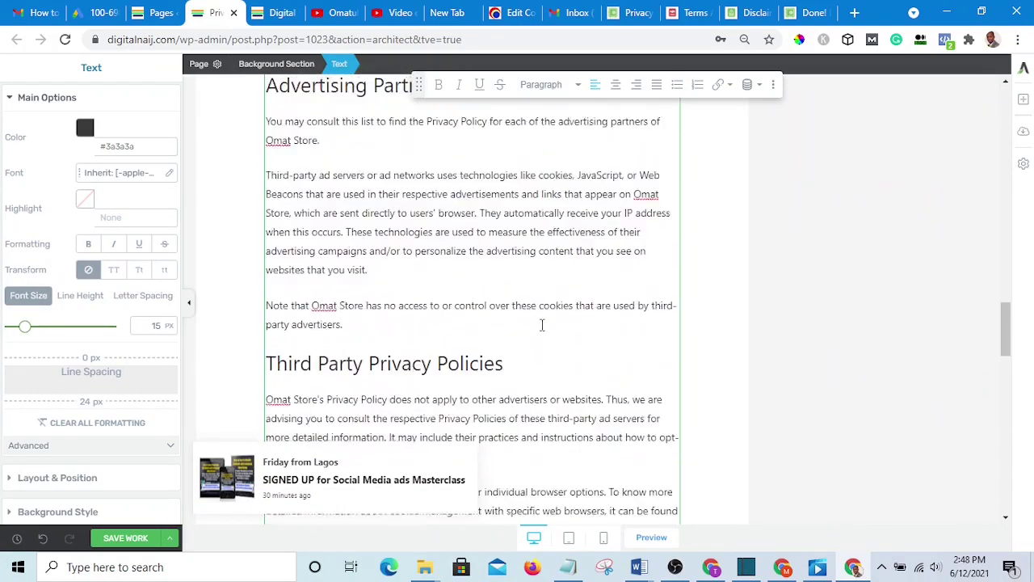
scroll(542, 325, down, 15)
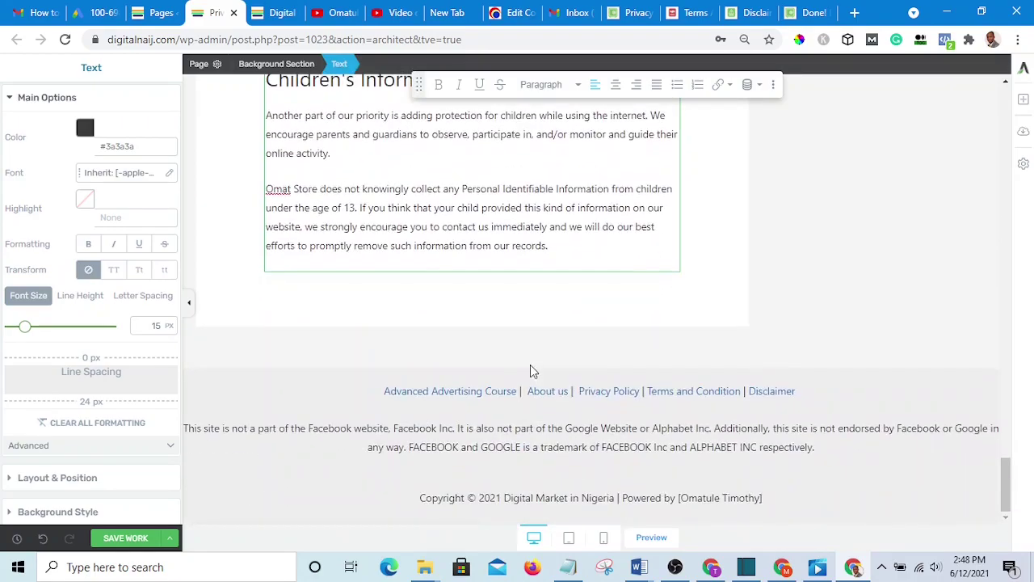
scroll(533, 368, up, 20)
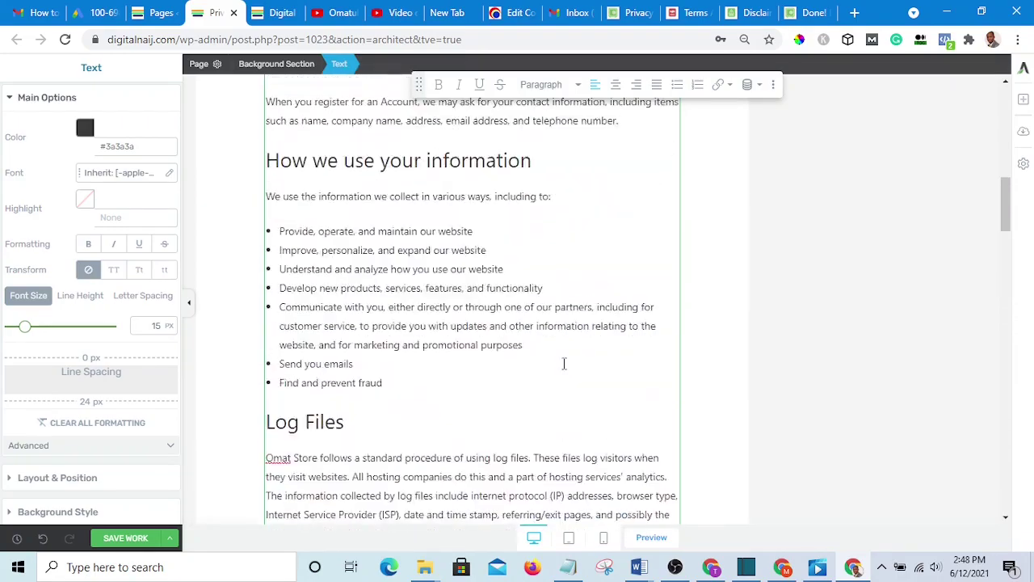
scroll(564, 363, up, 15)
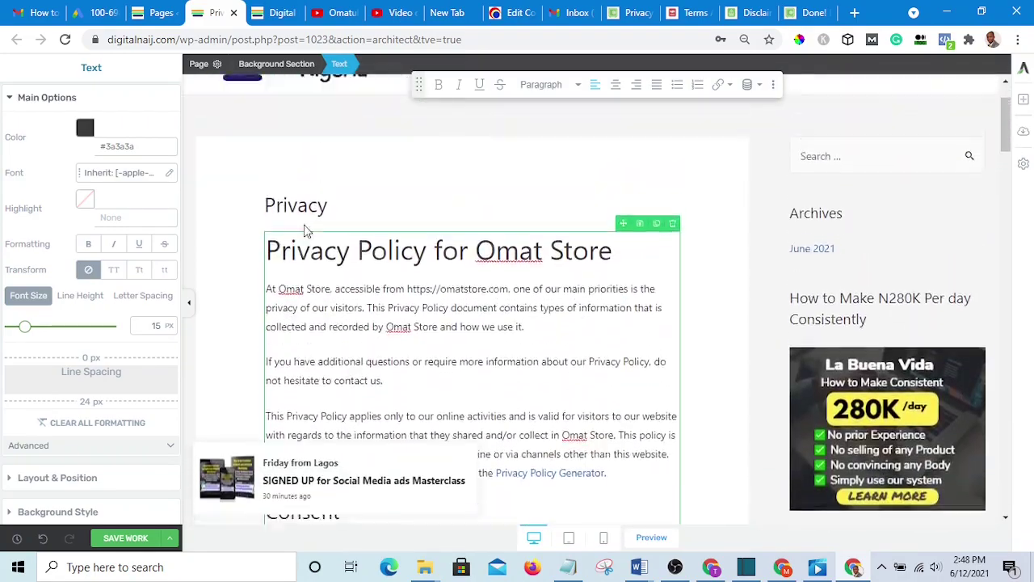
- Save the Privacy page's changes in Thrive Architect
drag(361, 212, 252, 185)
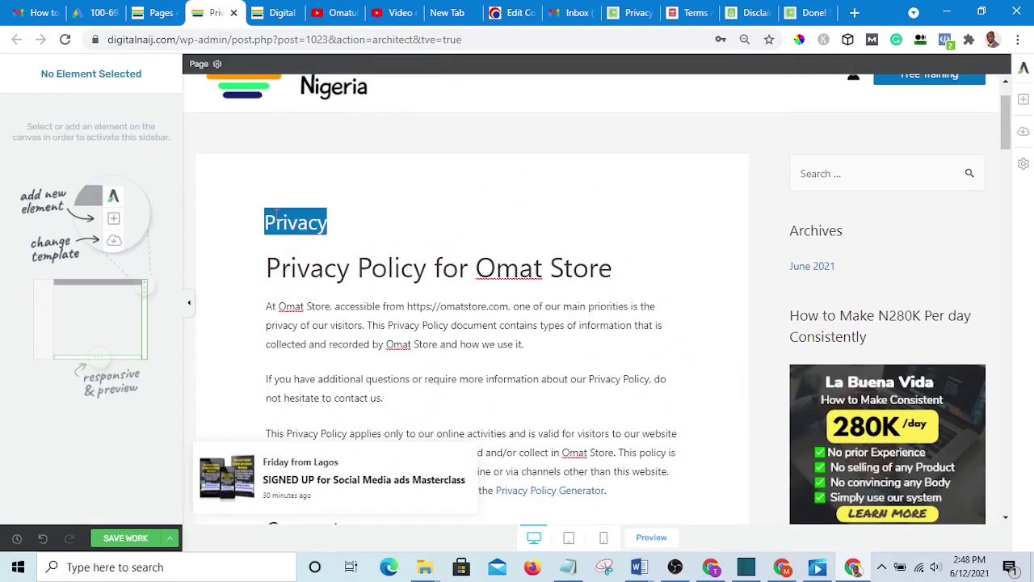
drag(334, 221, 254, 231)
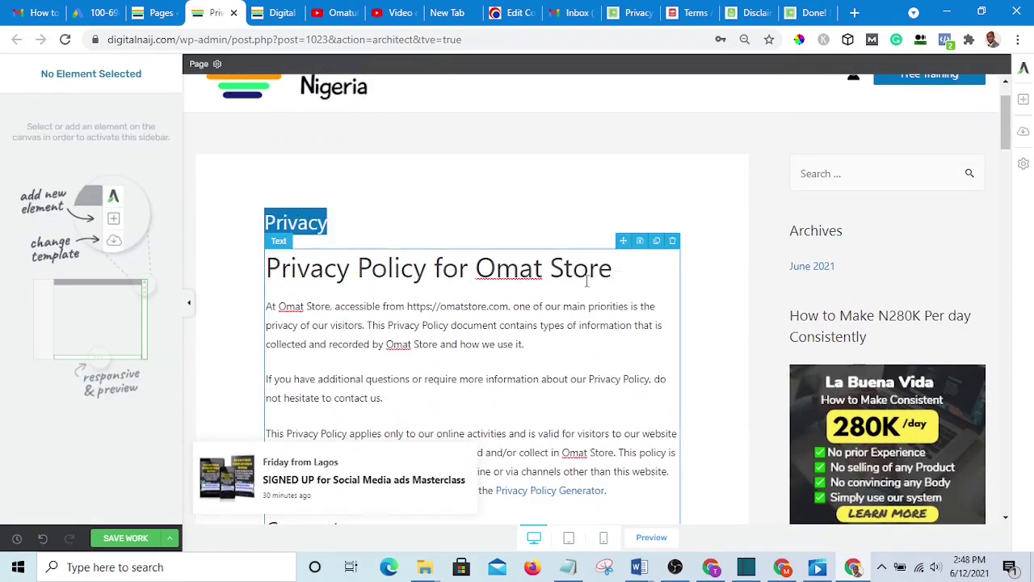
click(365, 204)
drag(409, 205, 252, 210)
click(335, 200)
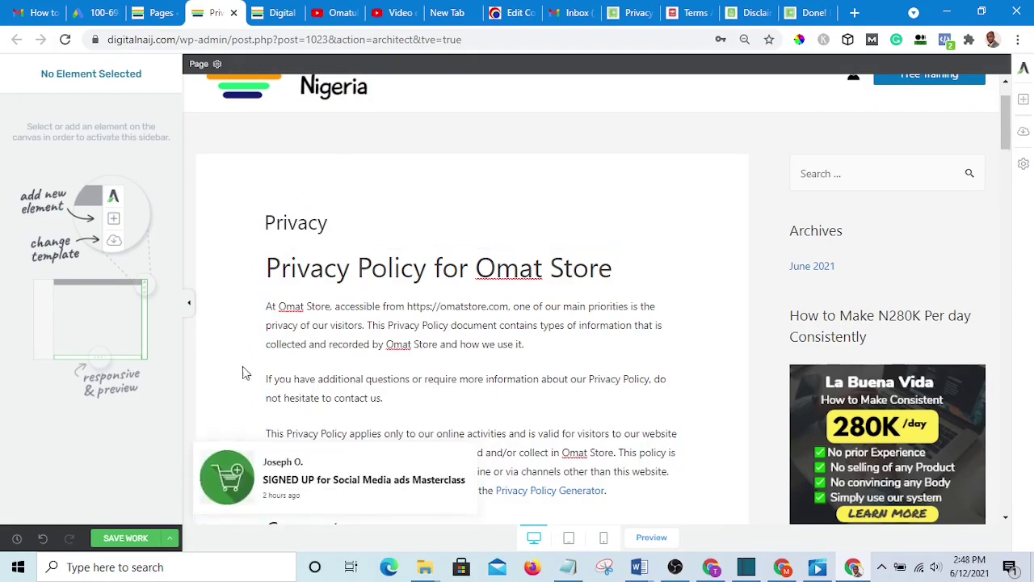
scroll(571, 205, down, 2)
scroll(571, 206, up, 2)
scroll(226, 478, down, 1)
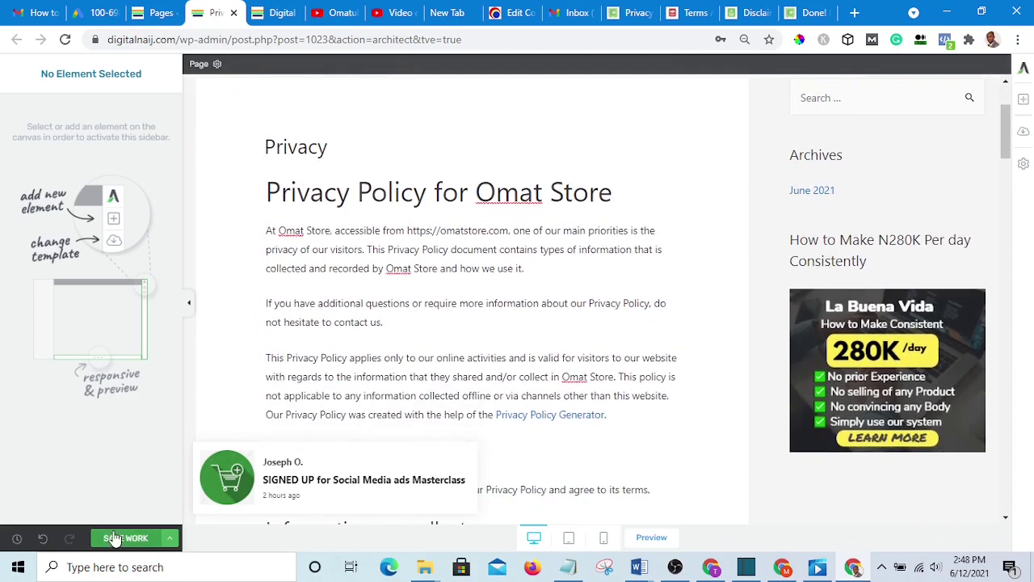
click(116, 538)
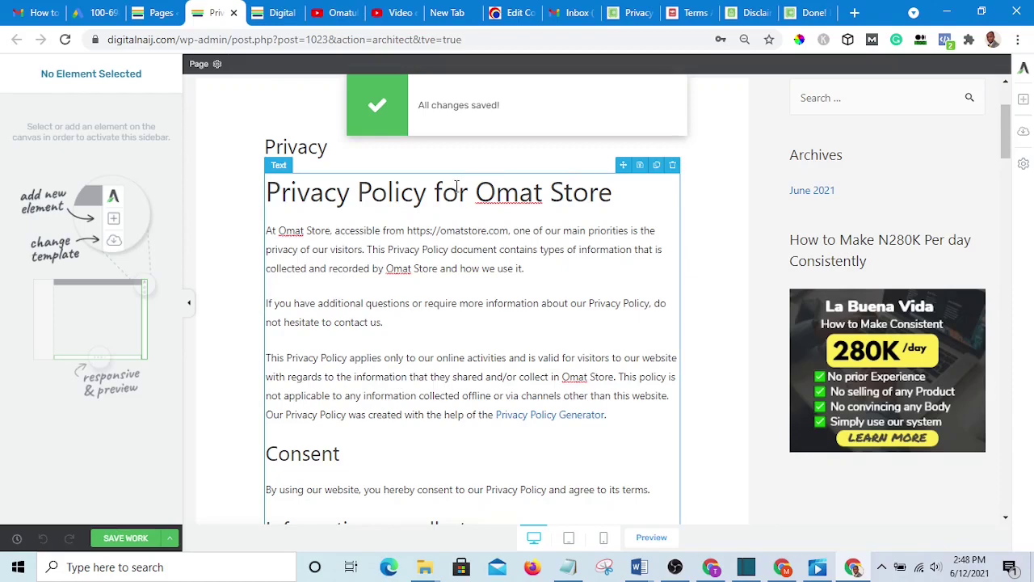
scroll(378, 353, down, 1)
scroll(331, 274, up, 3)
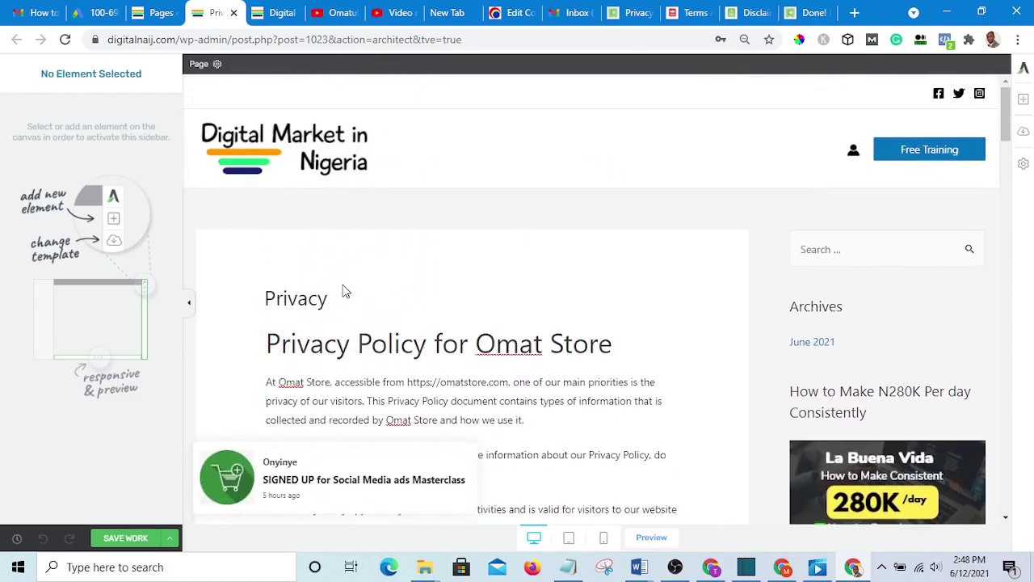
drag(400, 283, 309, 281)
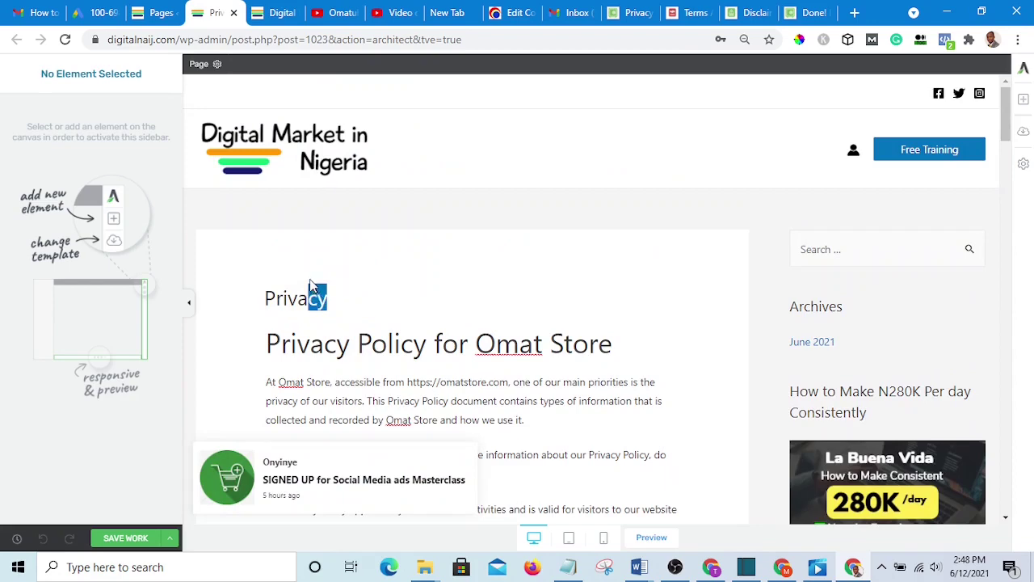
- Disable the Privacy page title in Astra Settings and update the page
click(155, 13)
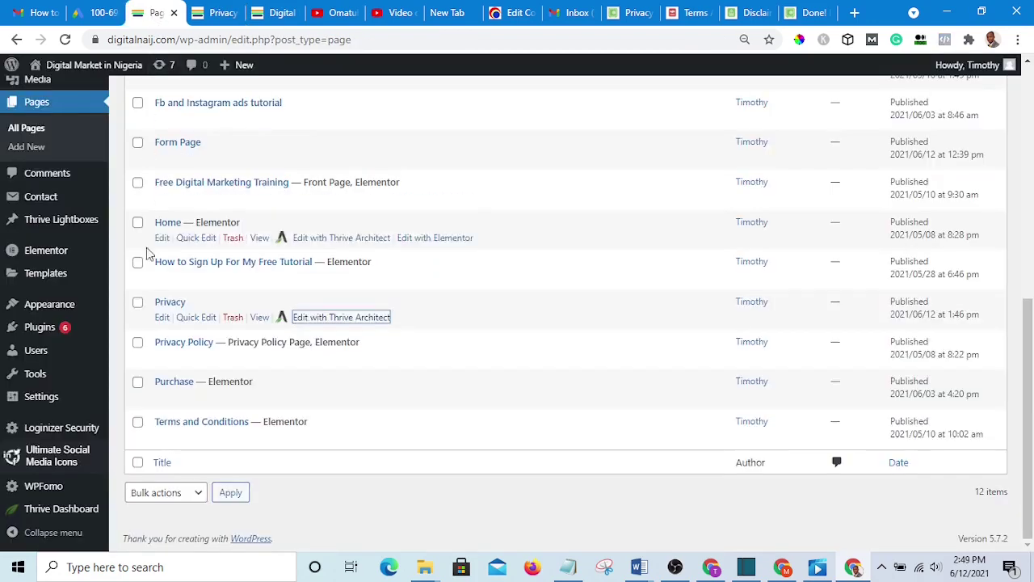
click(162, 318)
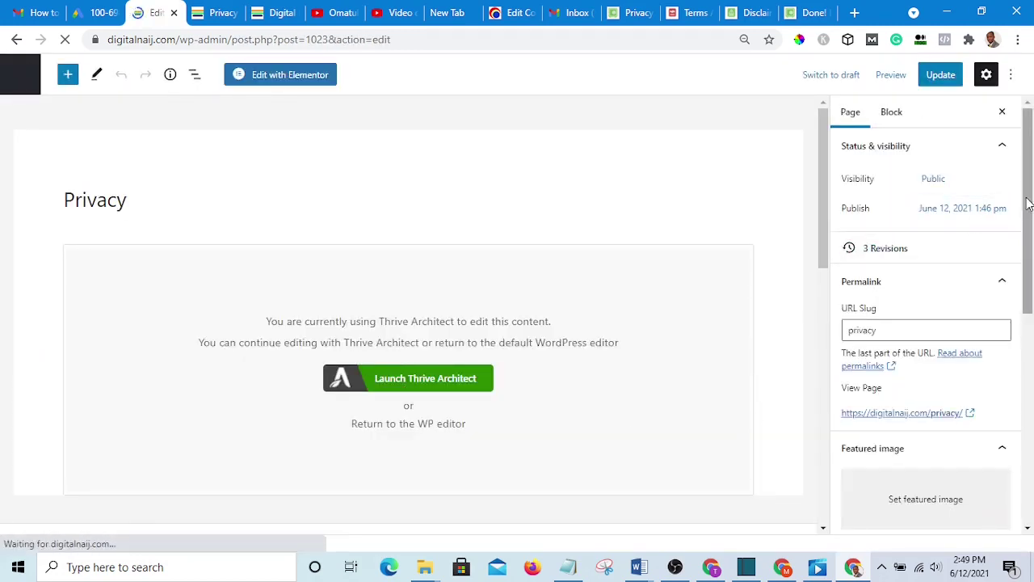
drag(1028, 204, 1030, 462)
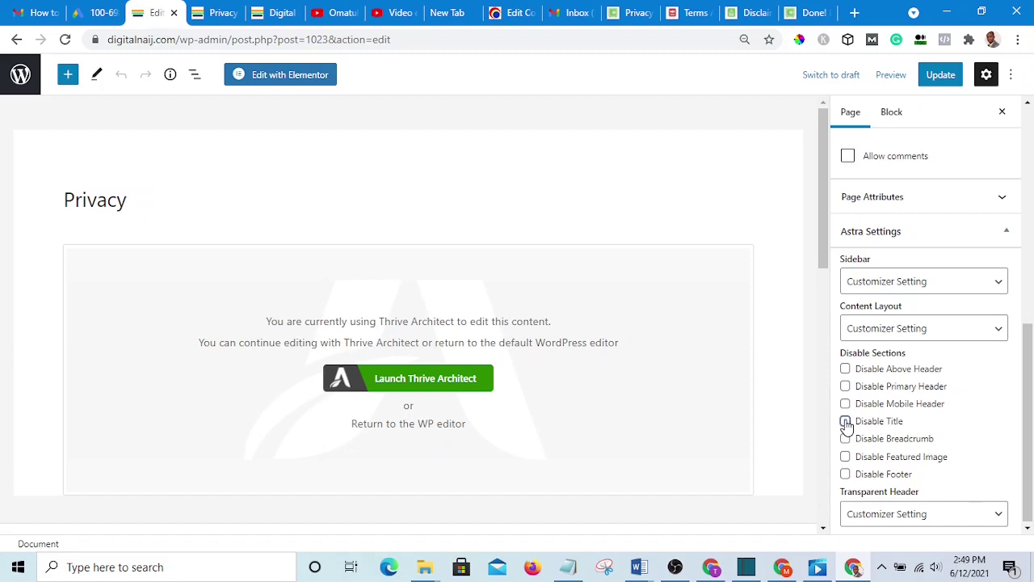
click(845, 422)
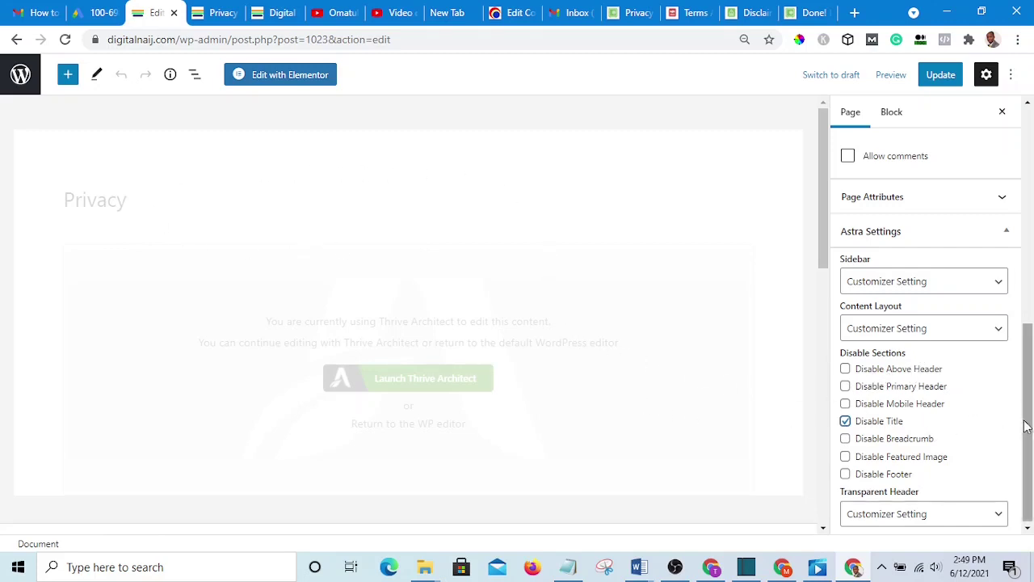
scroll(1026, 426, down, 1)
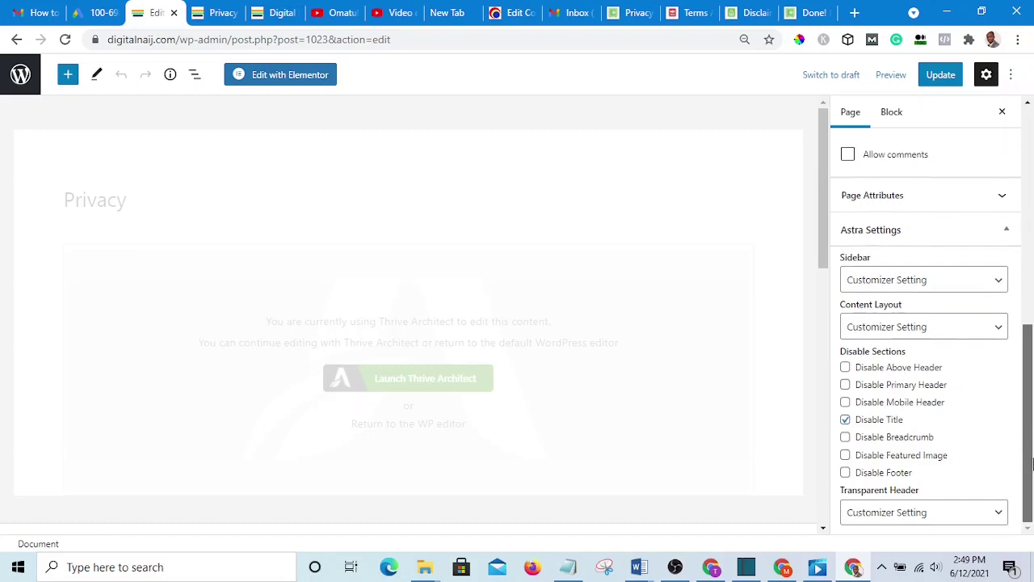
click(941, 76)
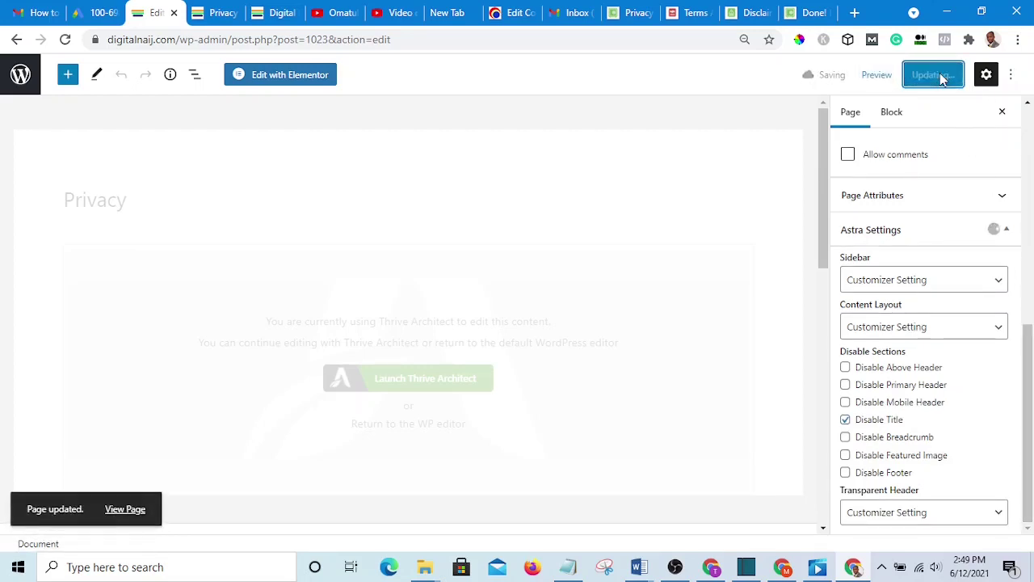
- Open the published Privacy page in a new browser tab
right_click(126, 509)
click(189, 349)
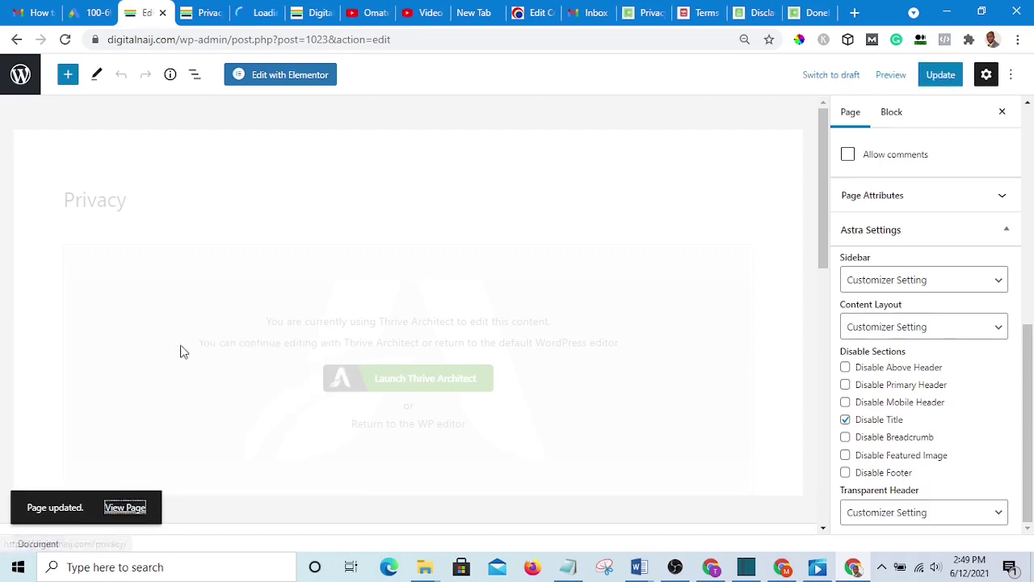
click(257, 13)
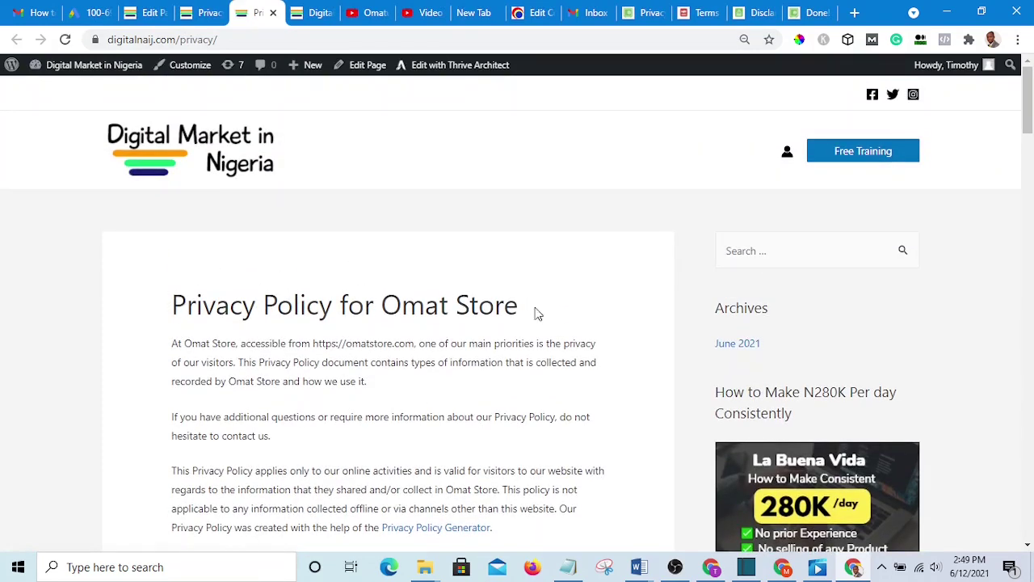
drag(536, 313, 118, 312)
scroll(323, 277, down, 2)
scroll(345, 275, up, 2)
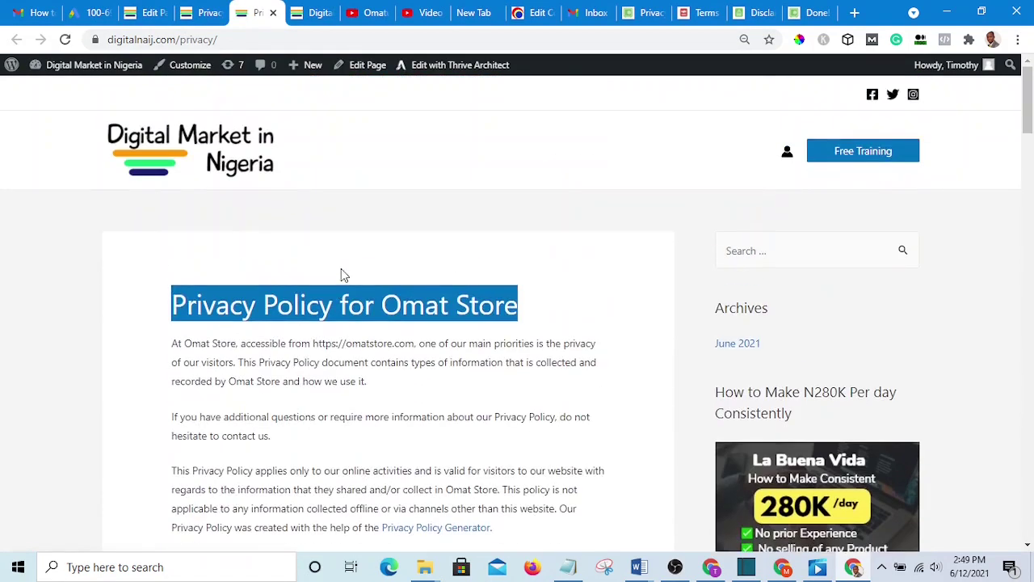
click(554, 280)
scroll(508, 327, down, 18)
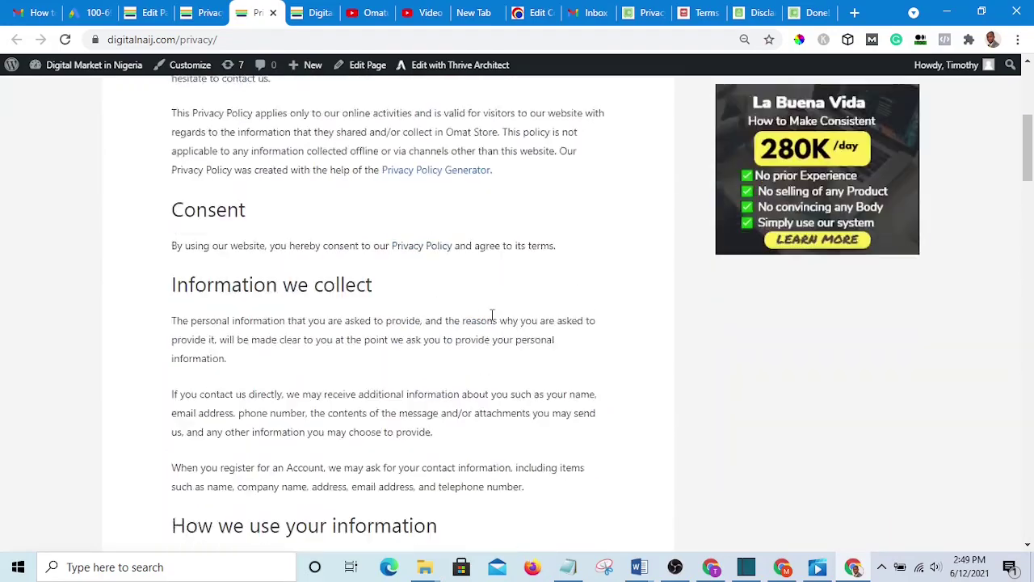
scroll(394, 318, down, 12)
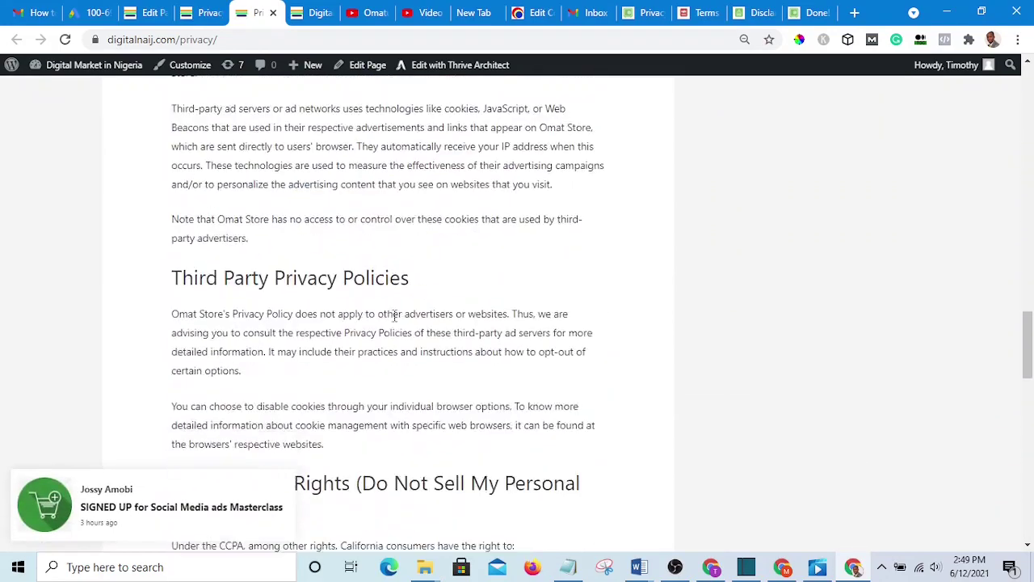
scroll(383, 318, up, 10)
scroll(327, 265, up, 9)
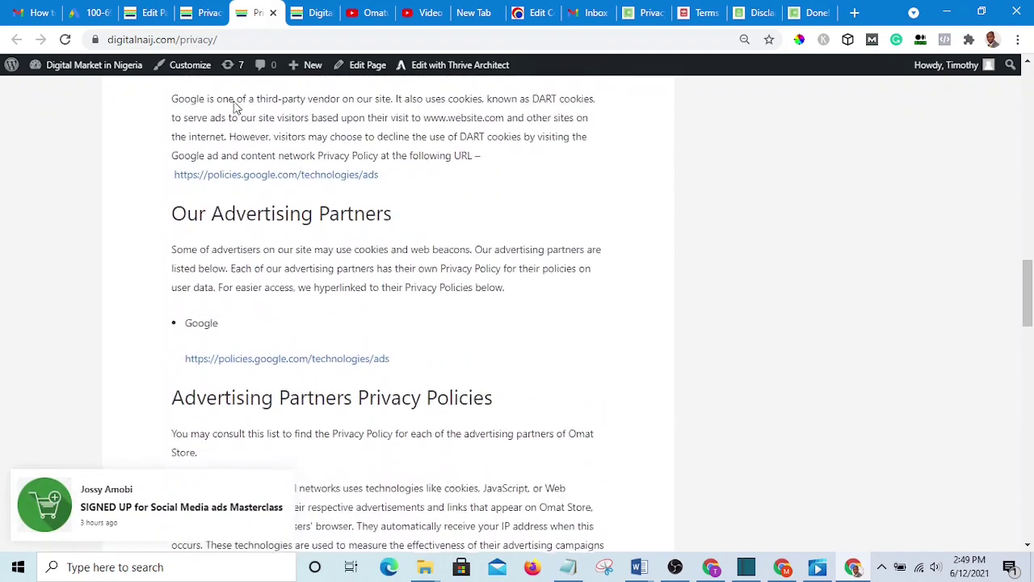
click(268, 39)
click(268, 38)
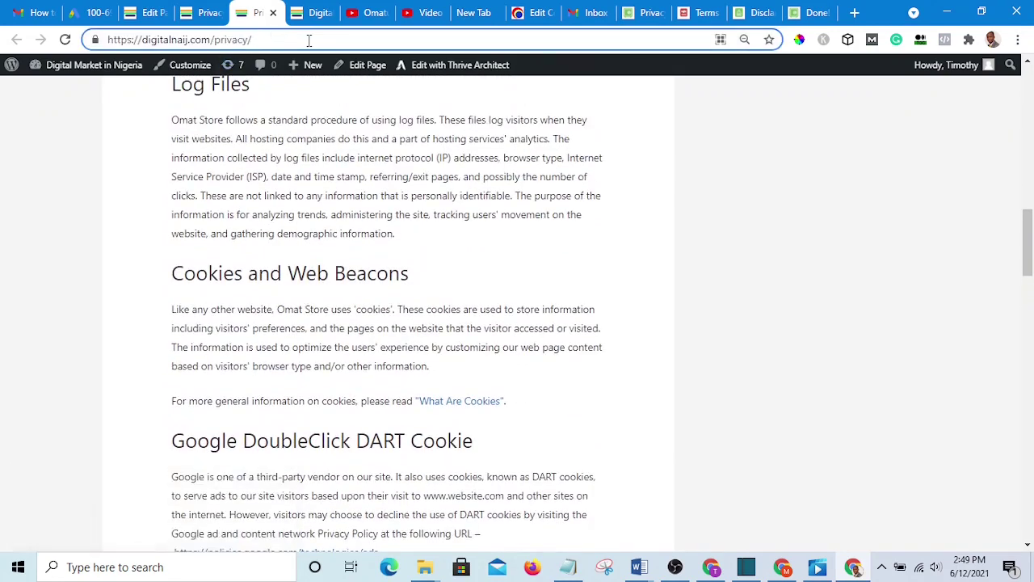
drag(303, 39, 105, 46)
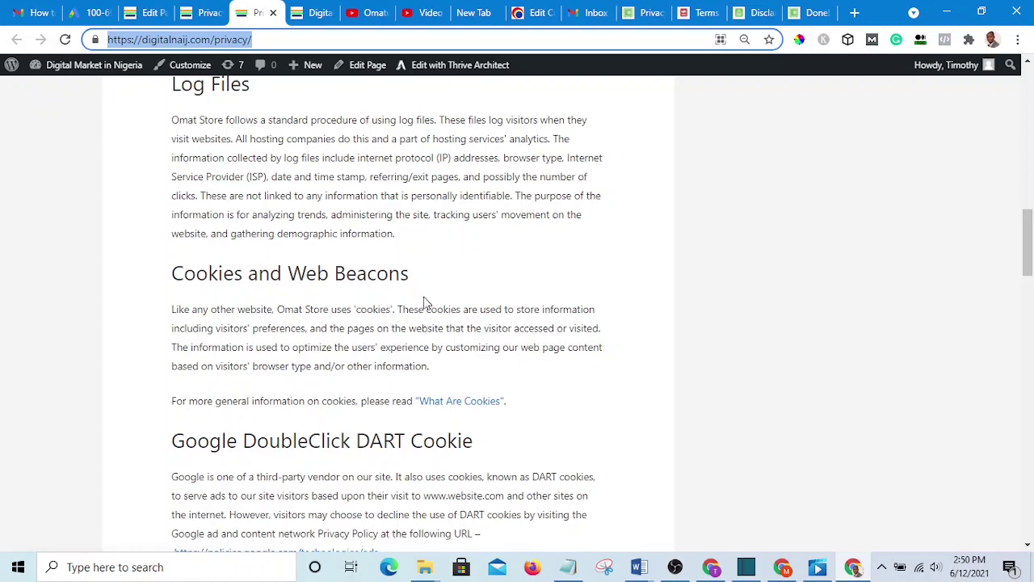
click(571, 569)
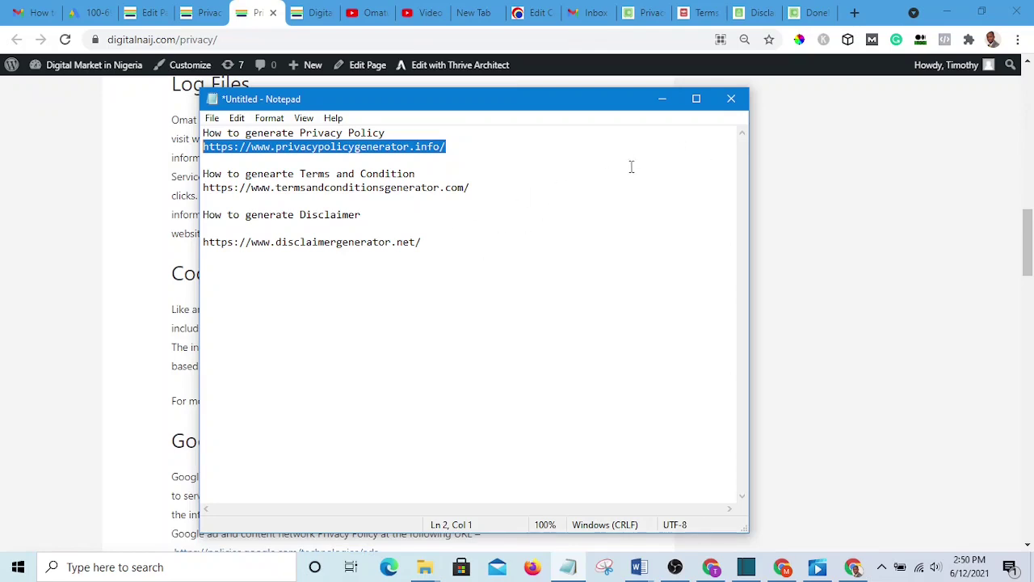
click(662, 99)
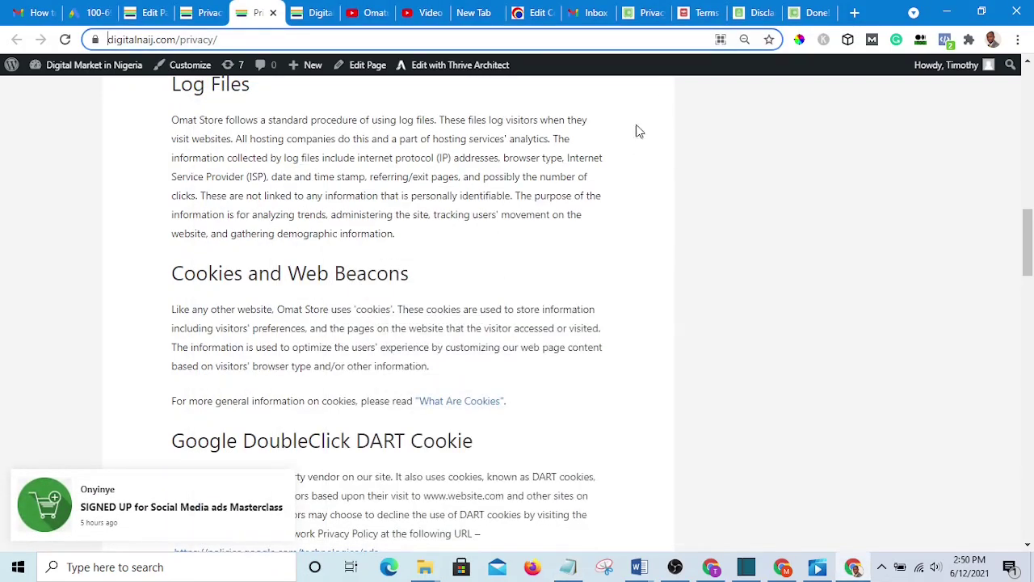
scroll(406, 231, up, 5)
scroll(264, 150, down, 2)
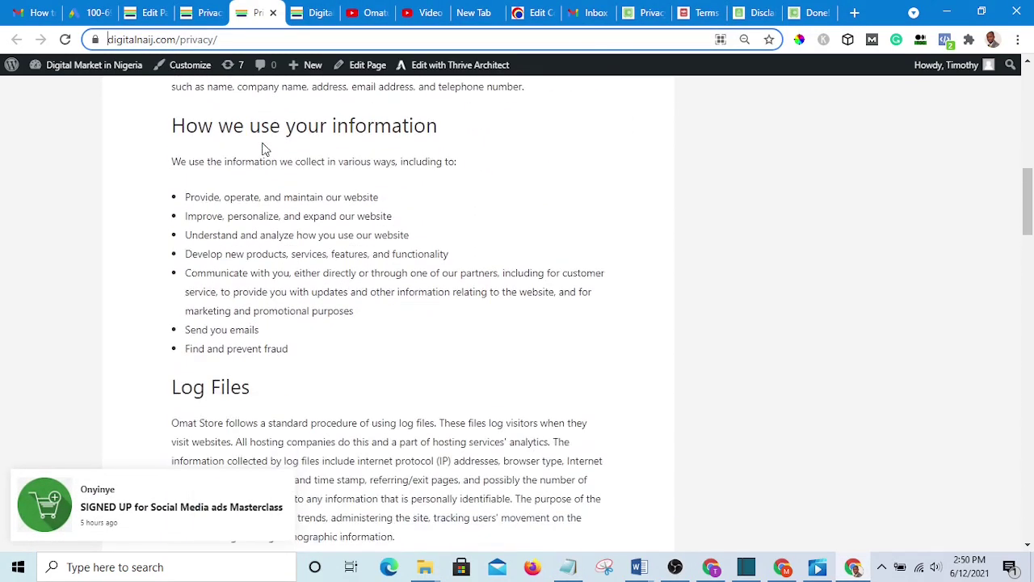
scroll(291, 160, up, 5)
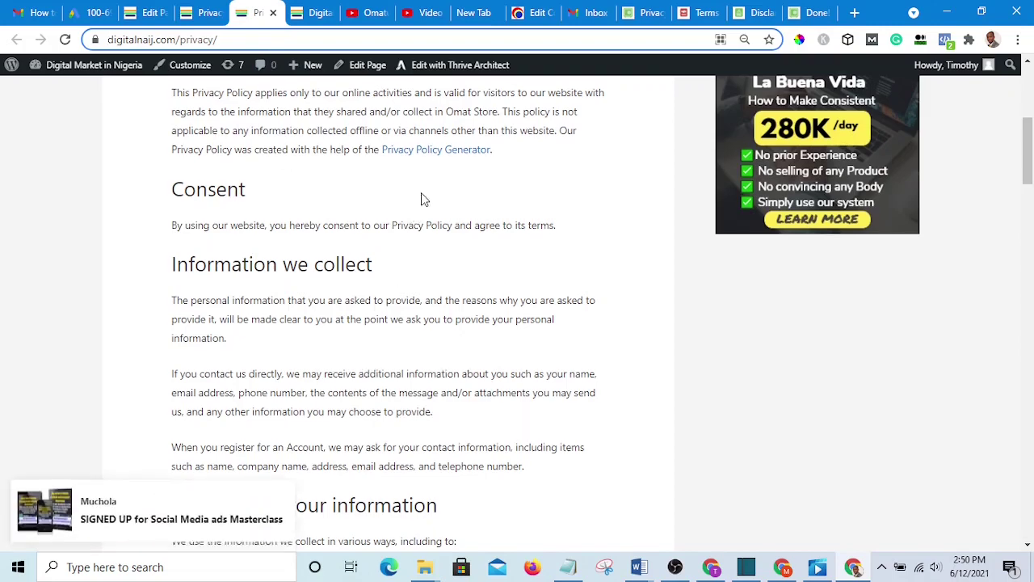
scroll(565, 266, up, 2)
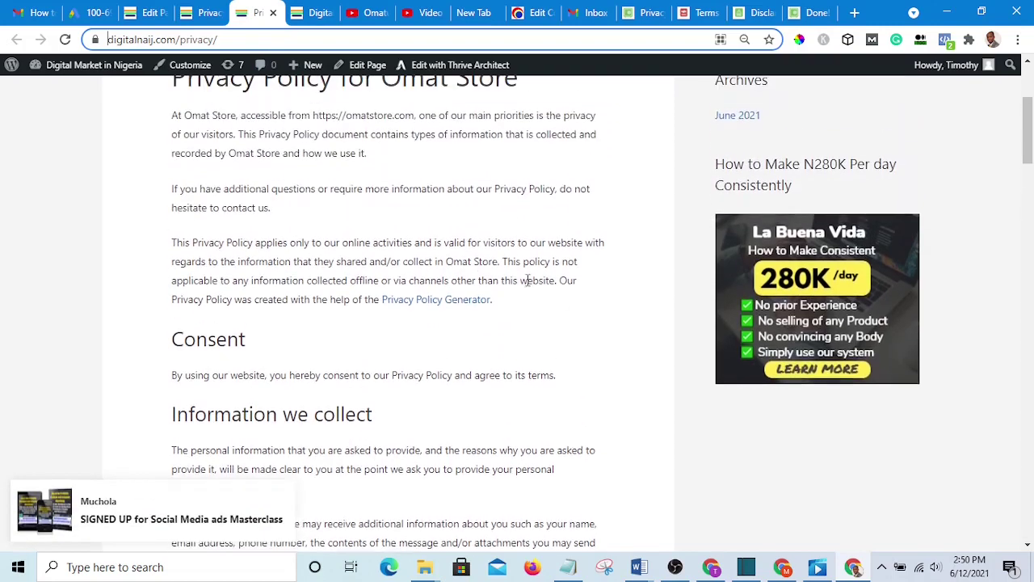
click(297, 40)
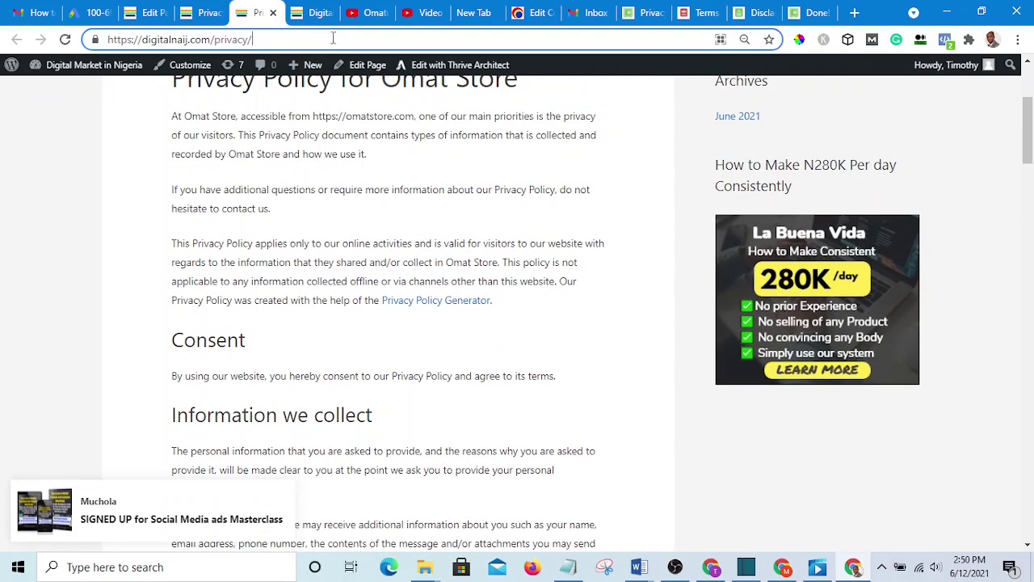
drag(333, 38, 110, 42)
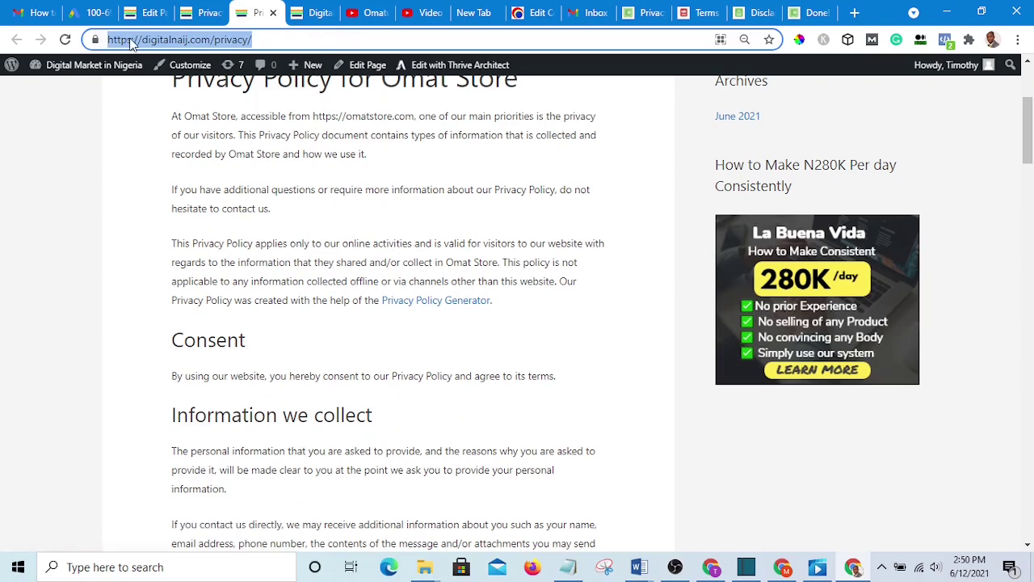
right_click(130, 41)
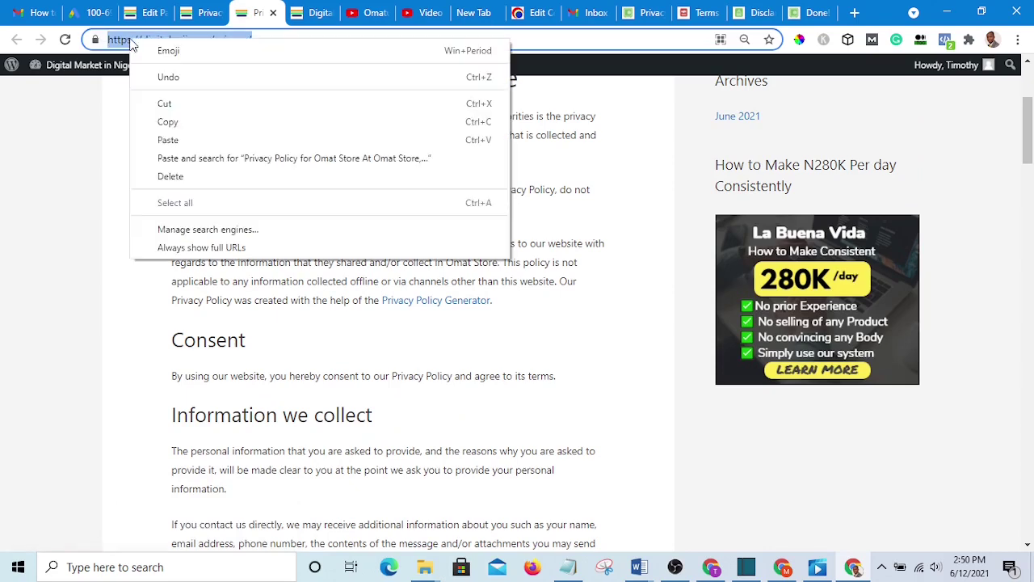
click(168, 123)
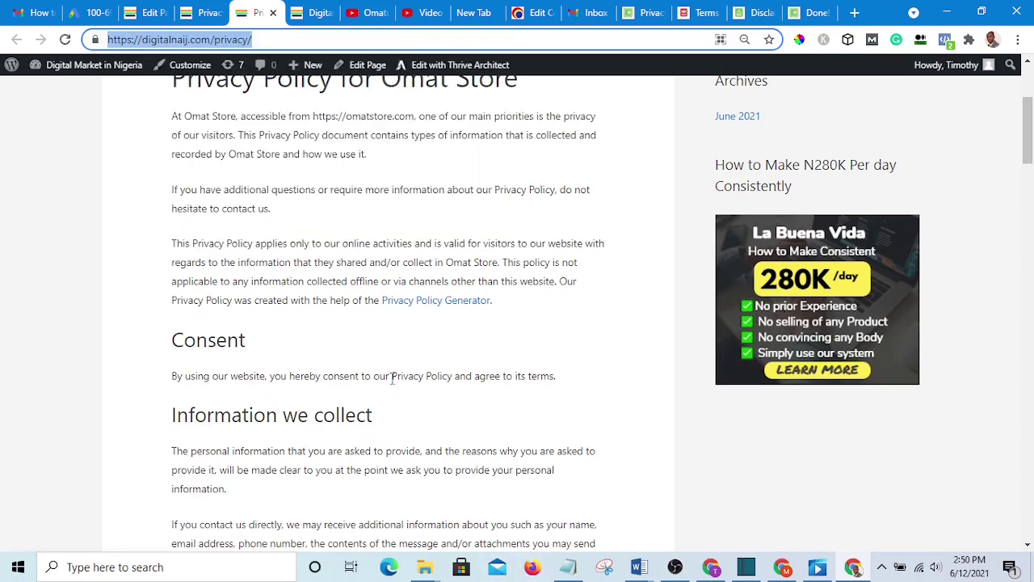
- Scroll down through the policy to the CCPA and GDPR rights sections
scroll(394, 377, down, 10)
scroll(420, 383, up, 1)
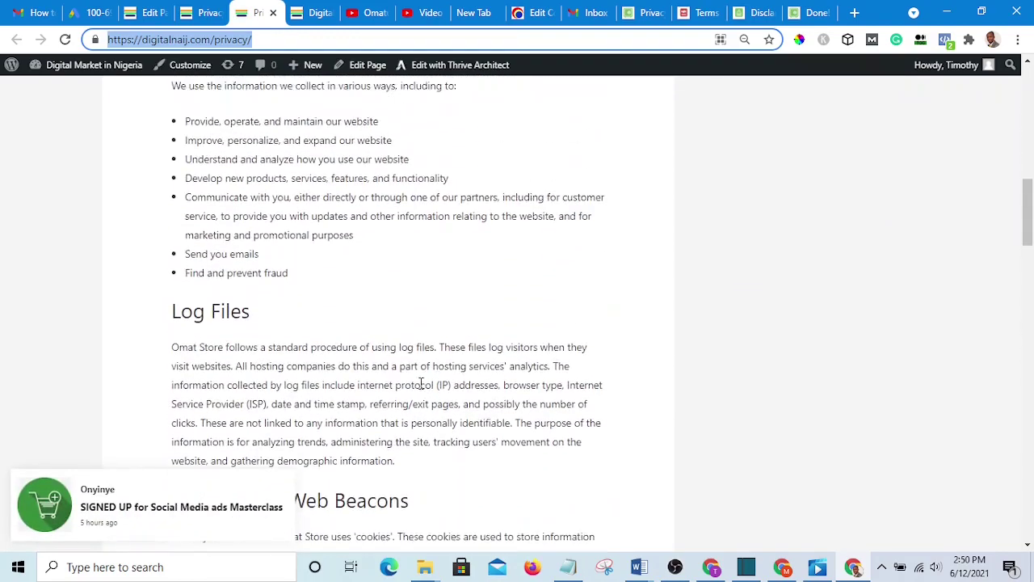
scroll(420, 384, down, 15)
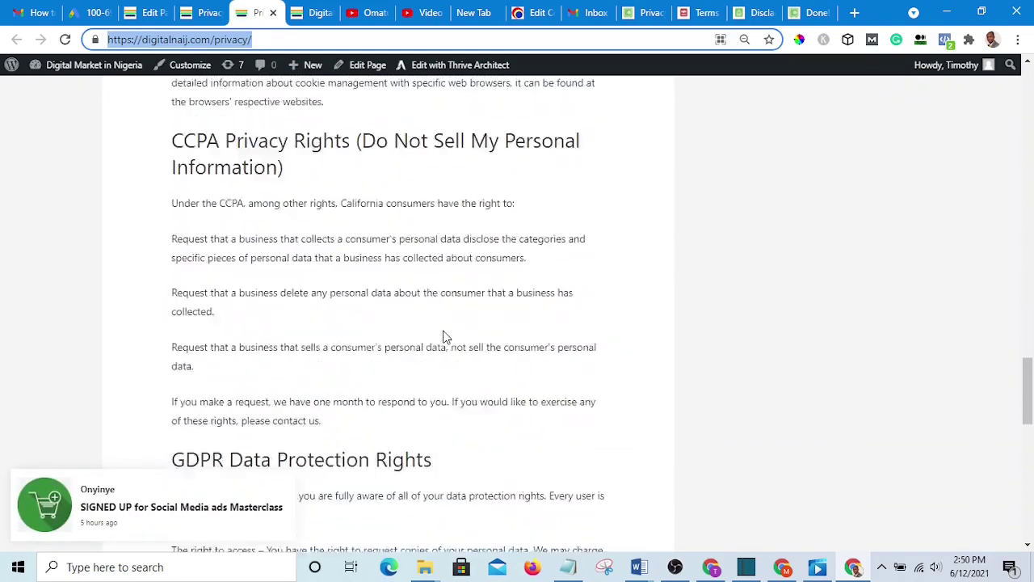
scroll(442, 334, down, 5)
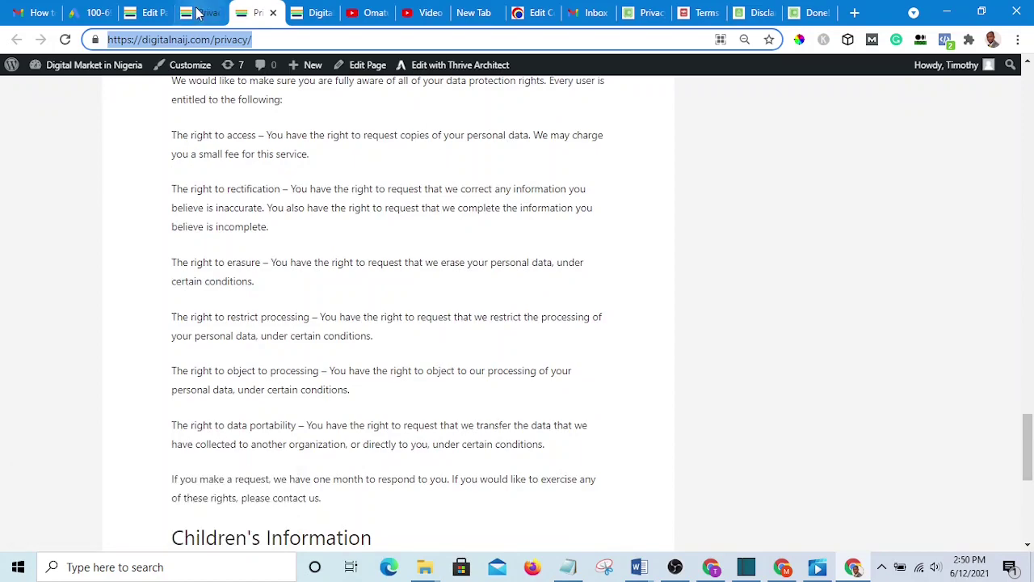
- Check the Privacy page's WordPress editor and Thrive Architect tabs, then return to the Pages list
click(148, 13)
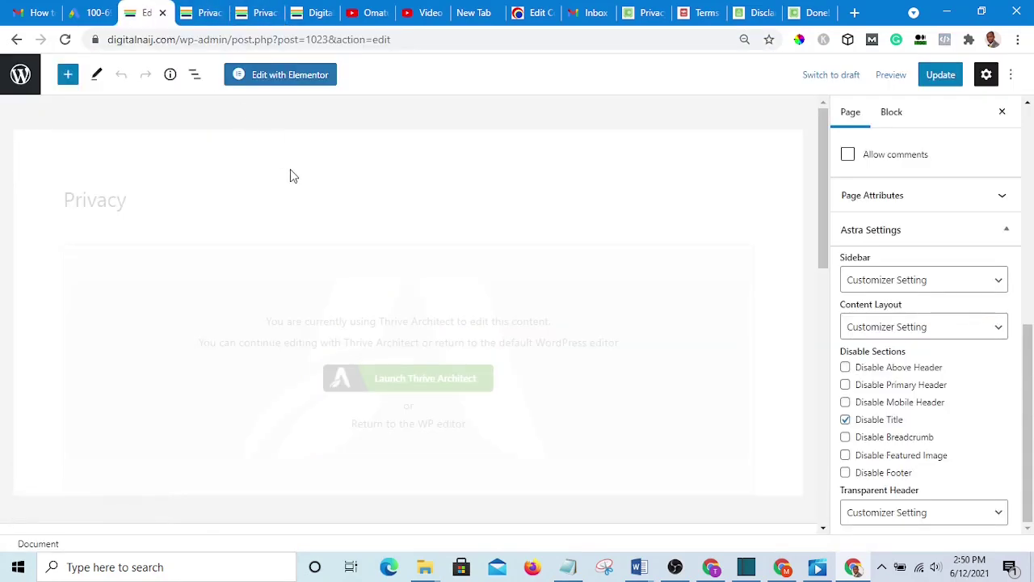
click(204, 14)
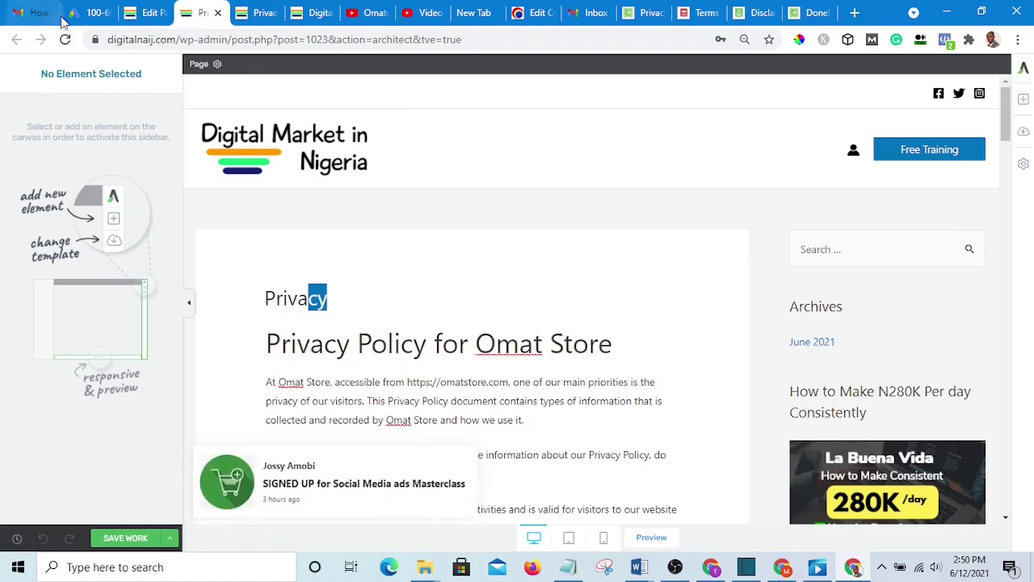
click(149, 13)
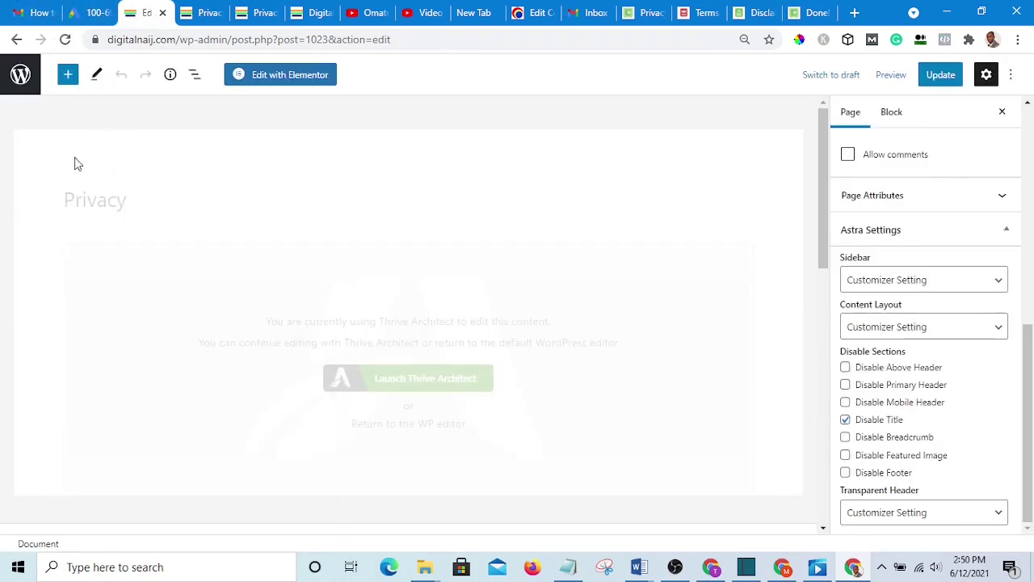
click(20, 75)
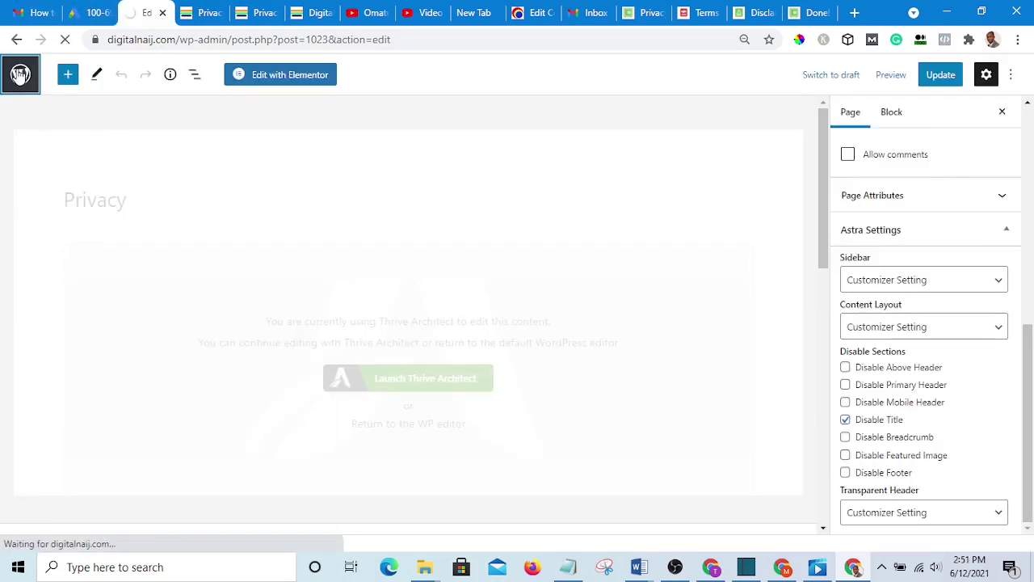
- Create a new page titled 'Temporary Landing page' and publish it
scroll(291, 218, down, 5)
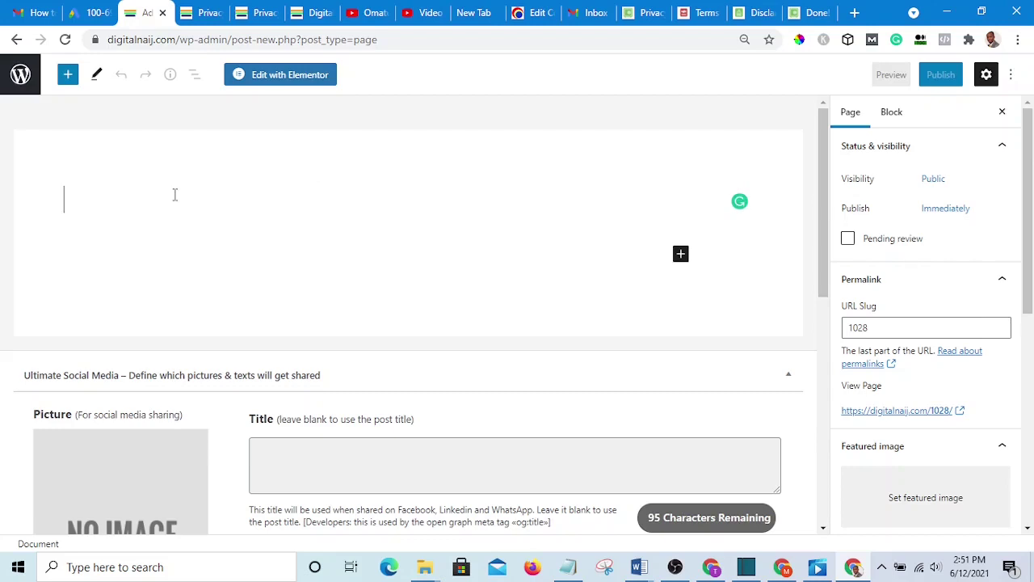
text(Tem)
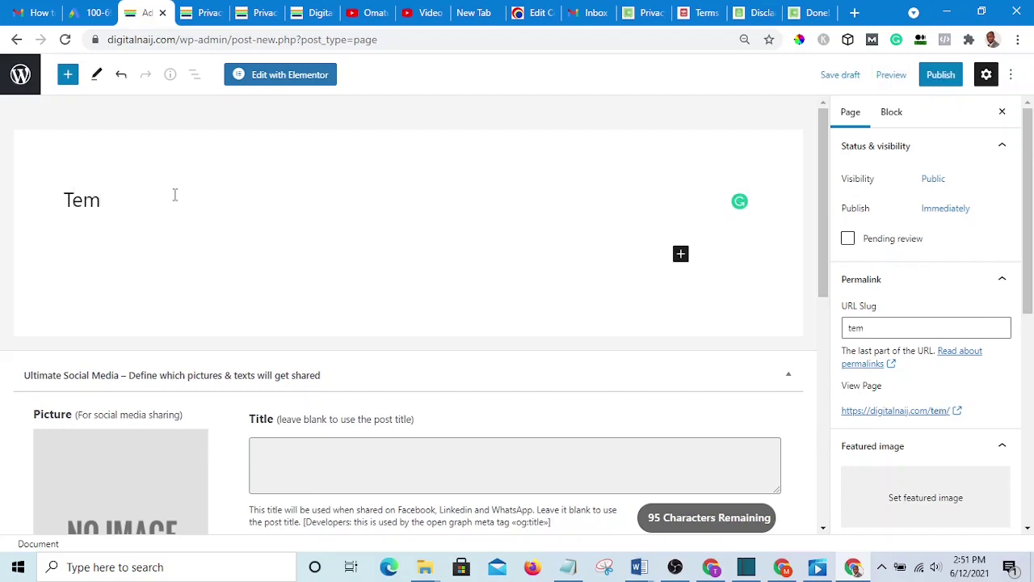
text(poera)
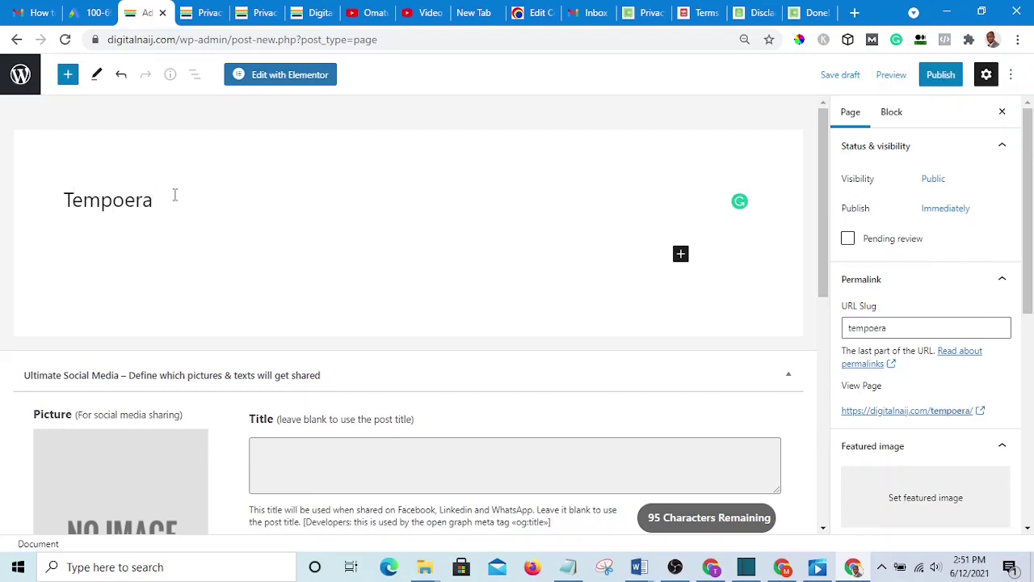
key(BackSpace)
key(BackSpace)
key(BackSpace)
text(rary)
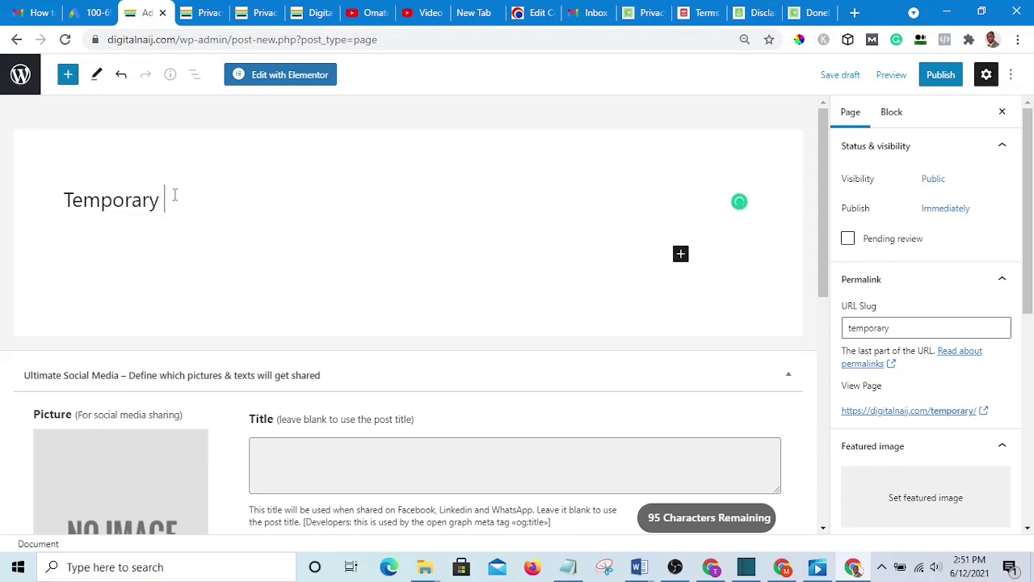
text( Landing)
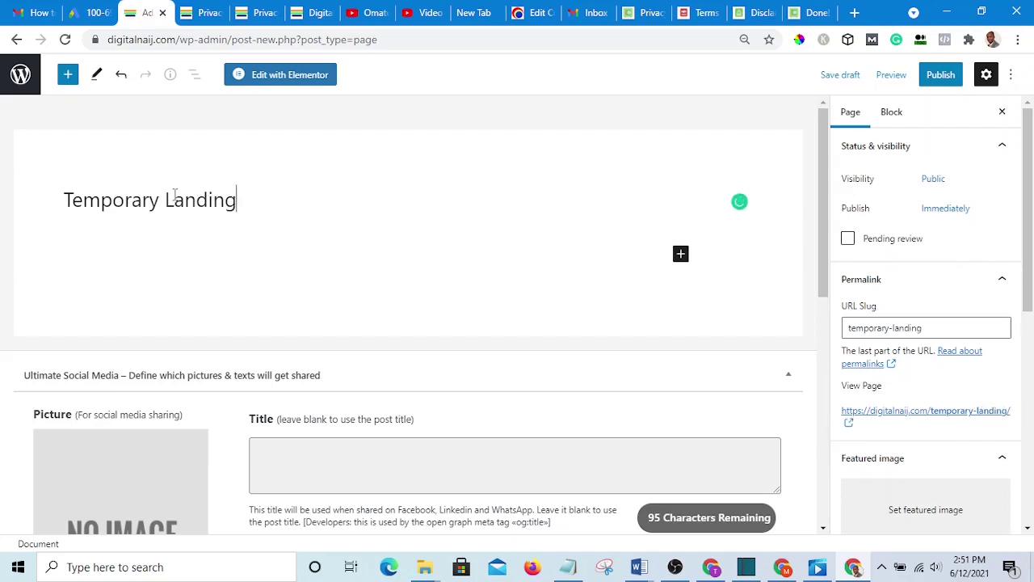
text( page)
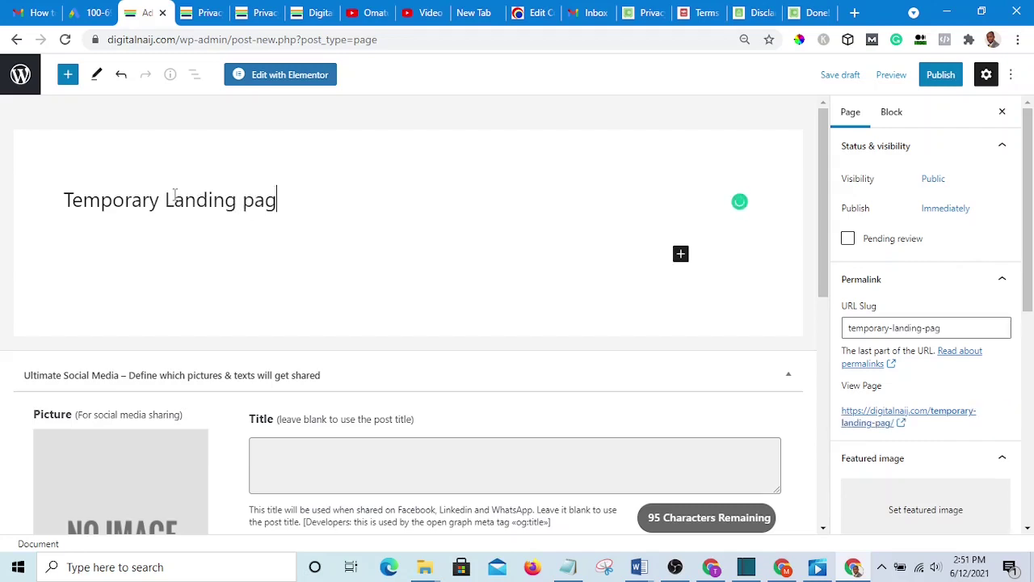
click(941, 75)
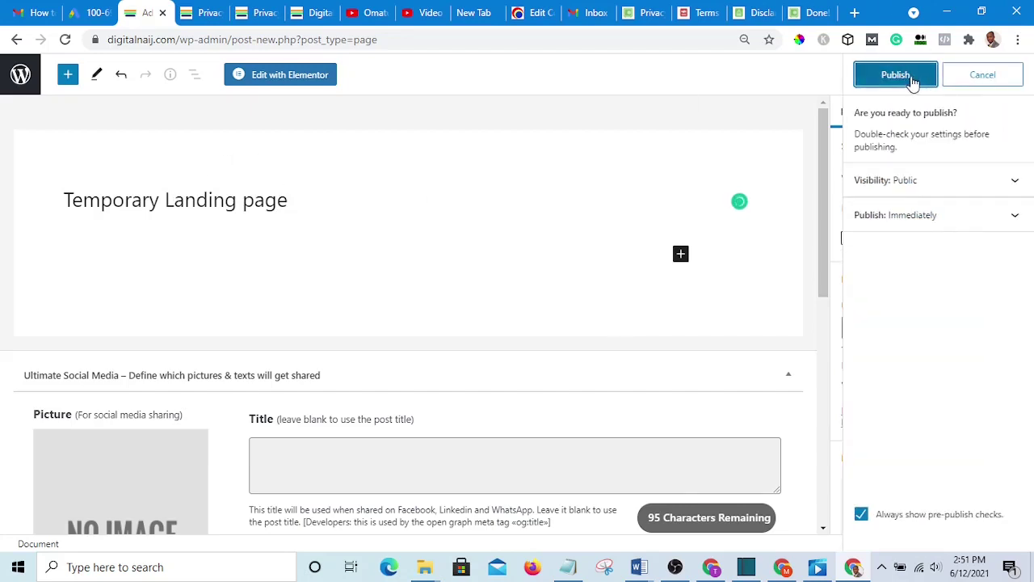
click(911, 79)
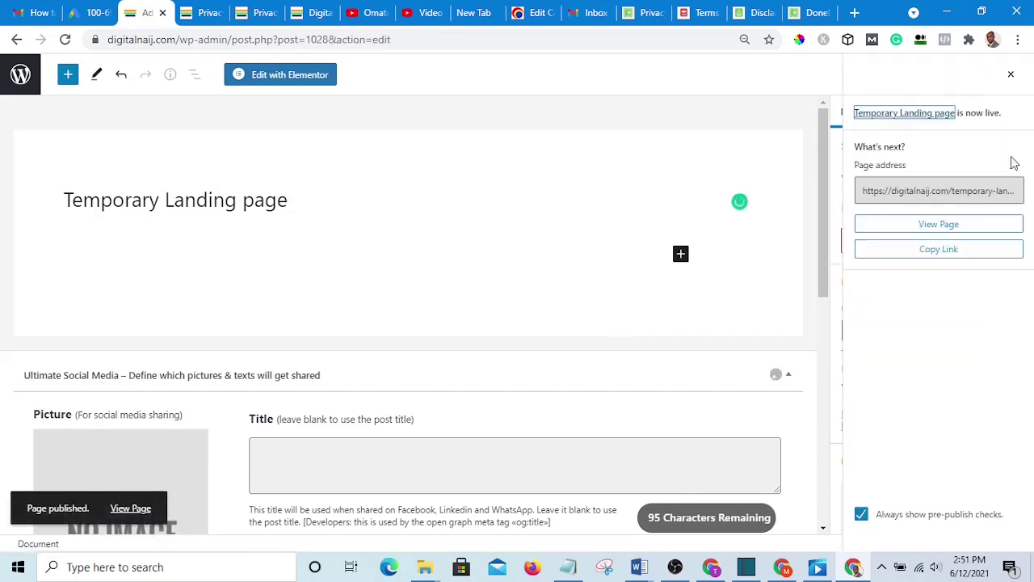
- Set the Temporary Landing page to No Sidebar with a Full Width / Stretched layout
click(1012, 77)
drag(1026, 228, 1026, 438)
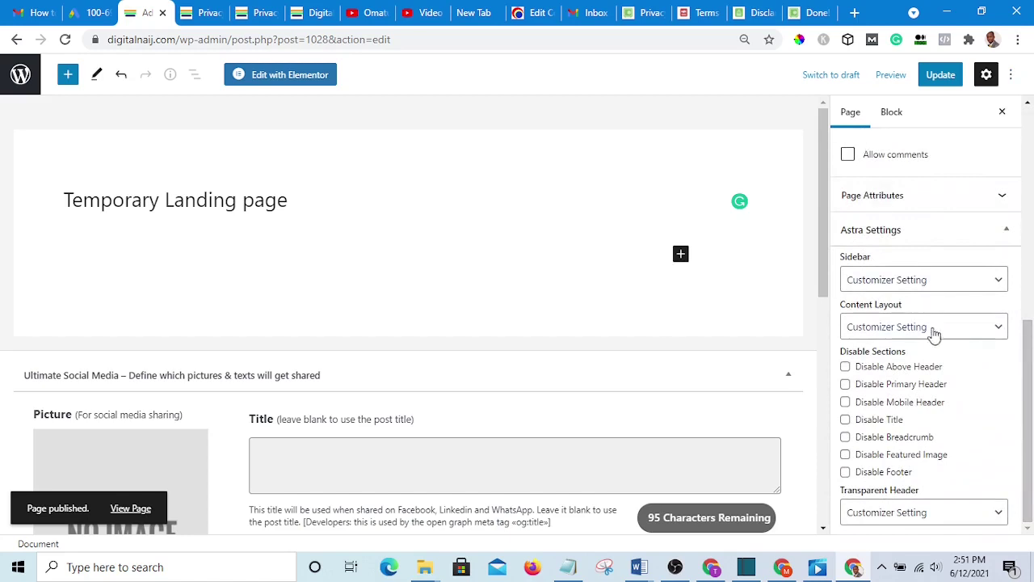
click(974, 280)
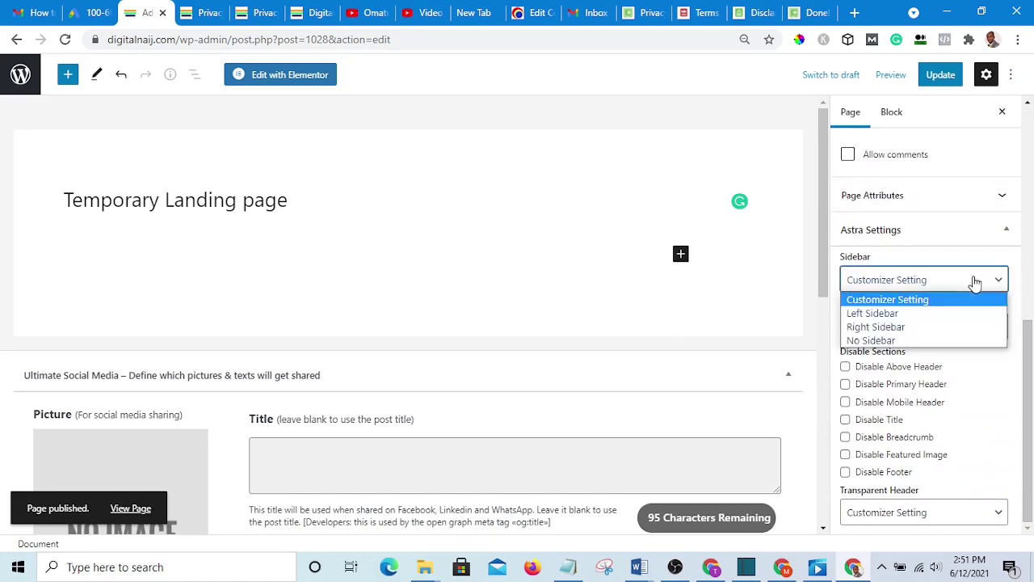
click(885, 341)
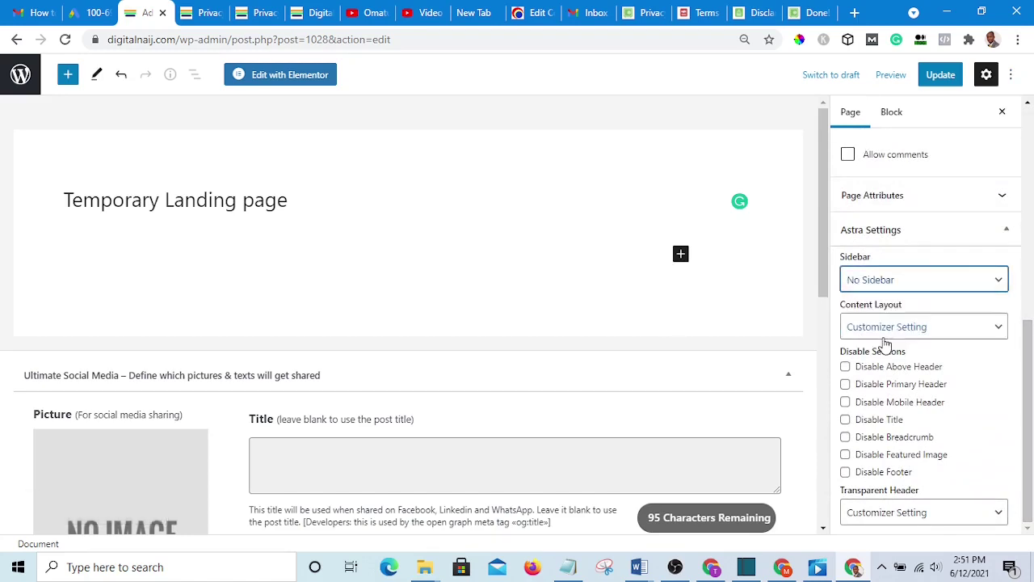
click(959, 334)
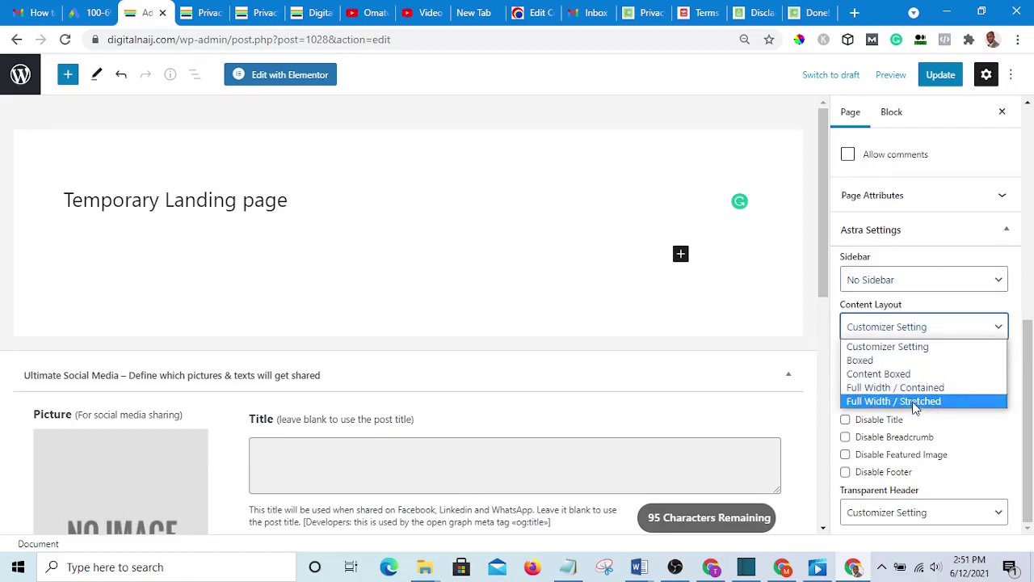
click(910, 403)
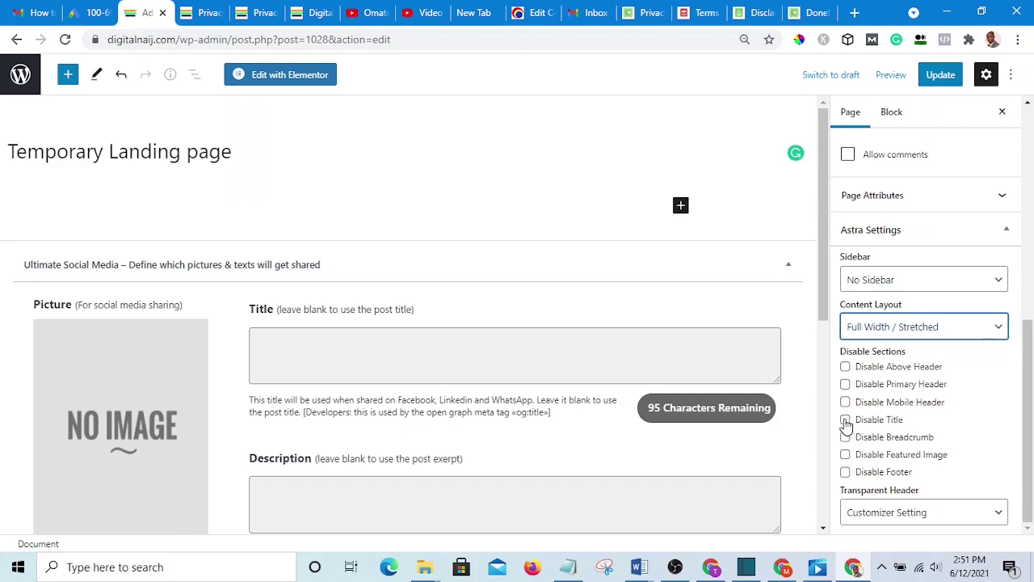
- Disable the page title and featured image, then update the page
click(845, 421)
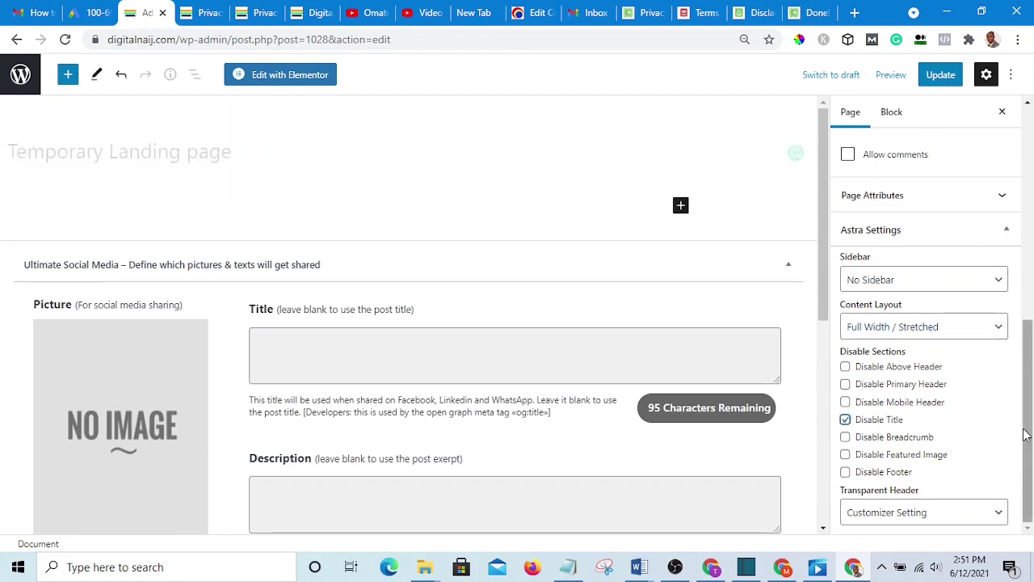
click(845, 455)
drag(1030, 453, 1008, 491)
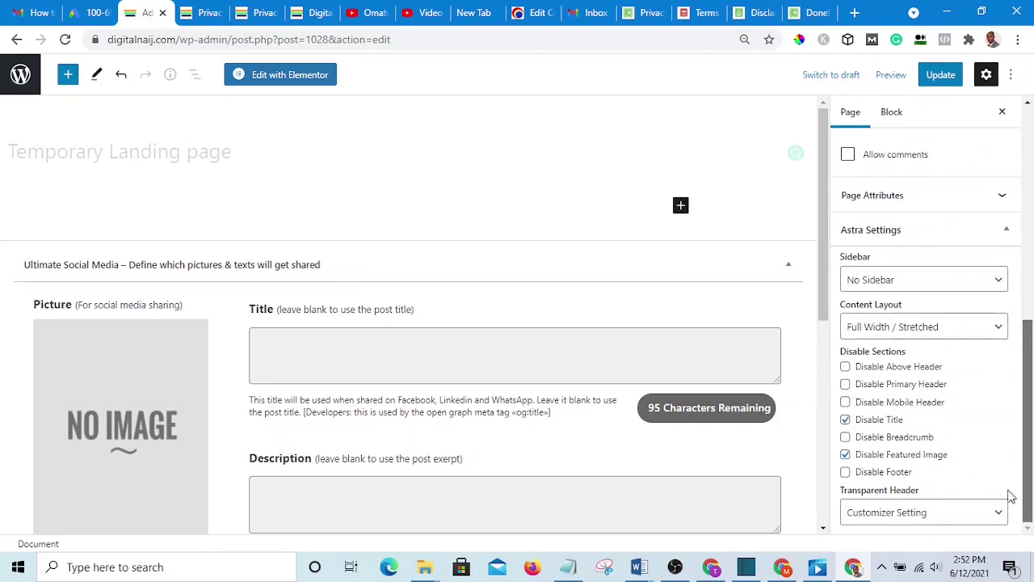
click(937, 75)
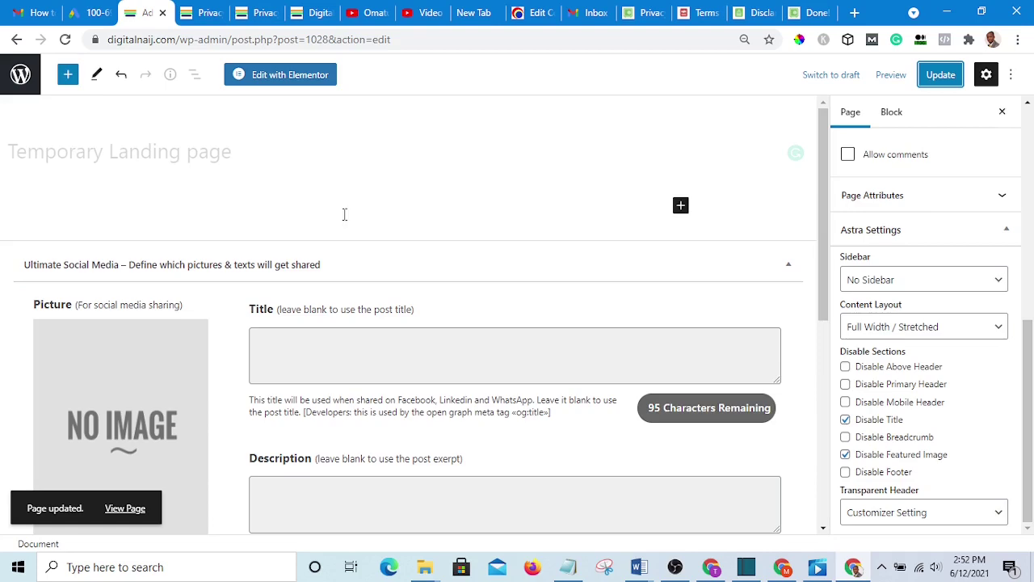
- Open Temporary Landing page in Thrive Architect from the Pages list
scroll(161, 197, down, 3)
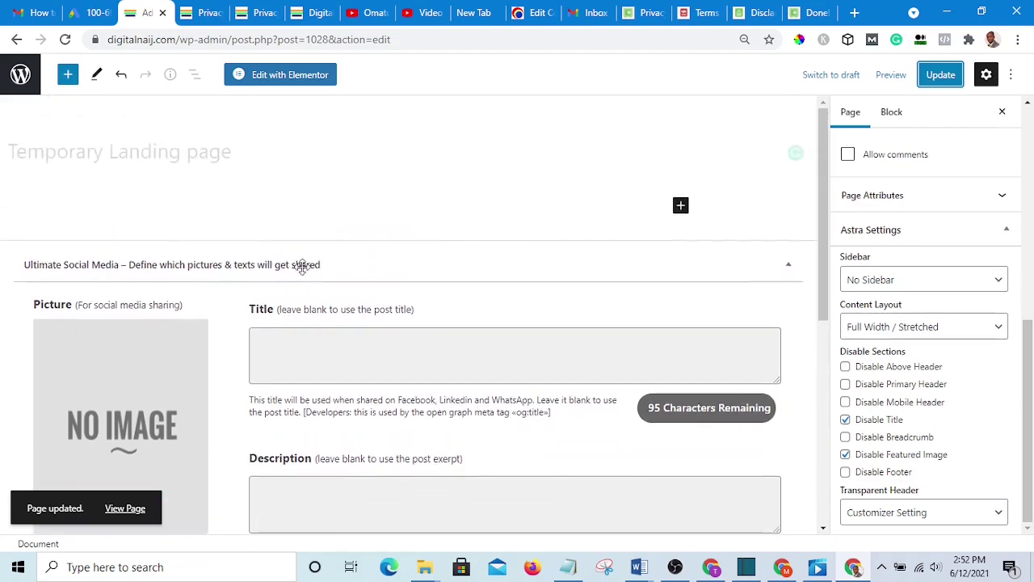
scroll(120, 197, up, 3)
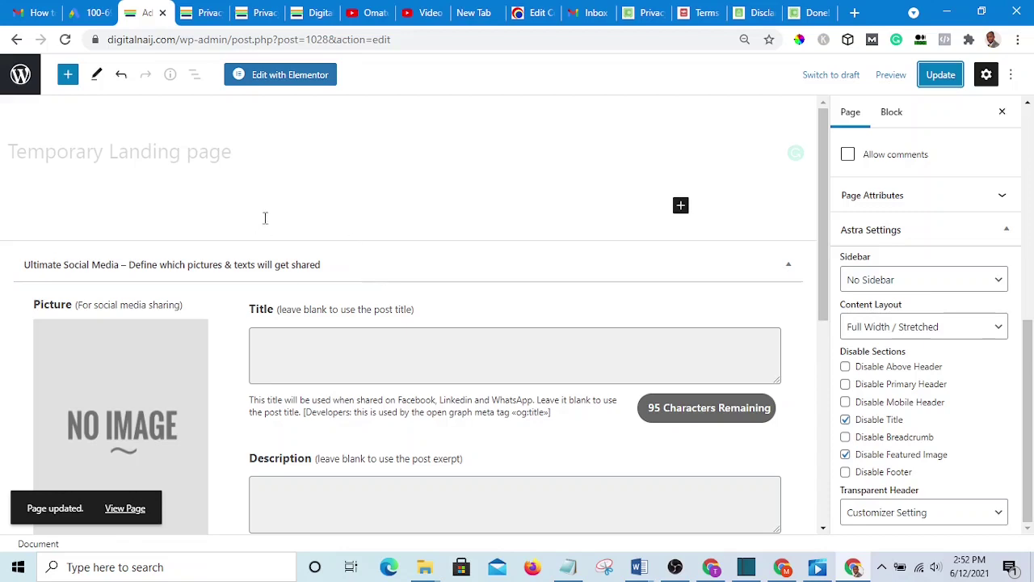
click(20, 75)
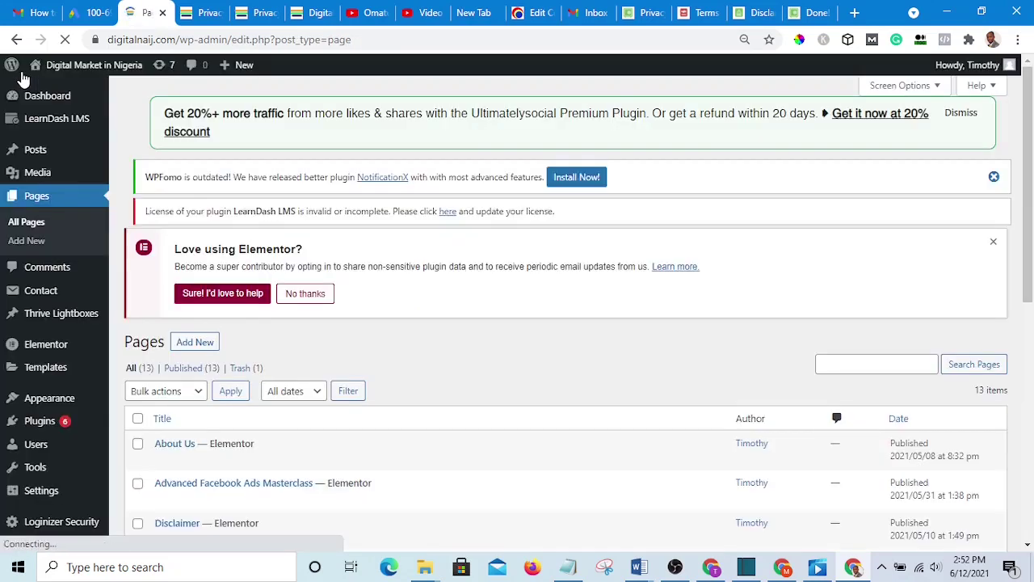
scroll(386, 343, down, 7)
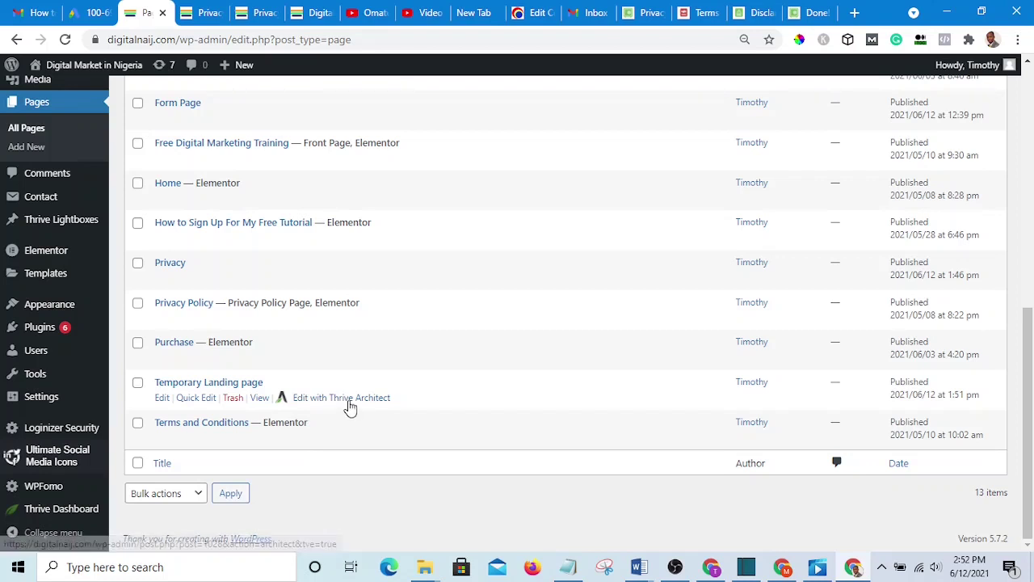
click(349, 401)
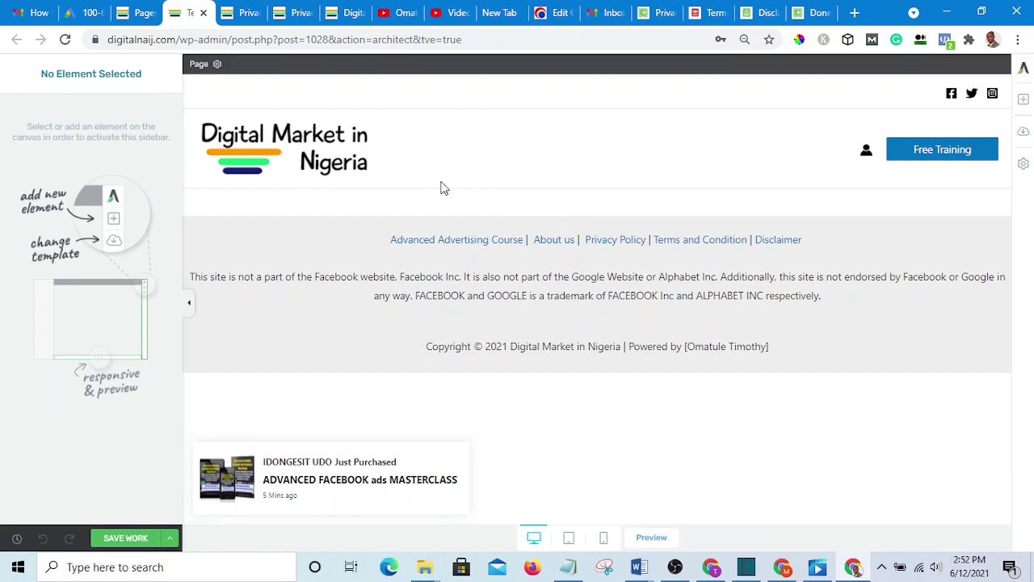
- Drop a Text element just below the header, then switch to the homepage
click(1023, 101)
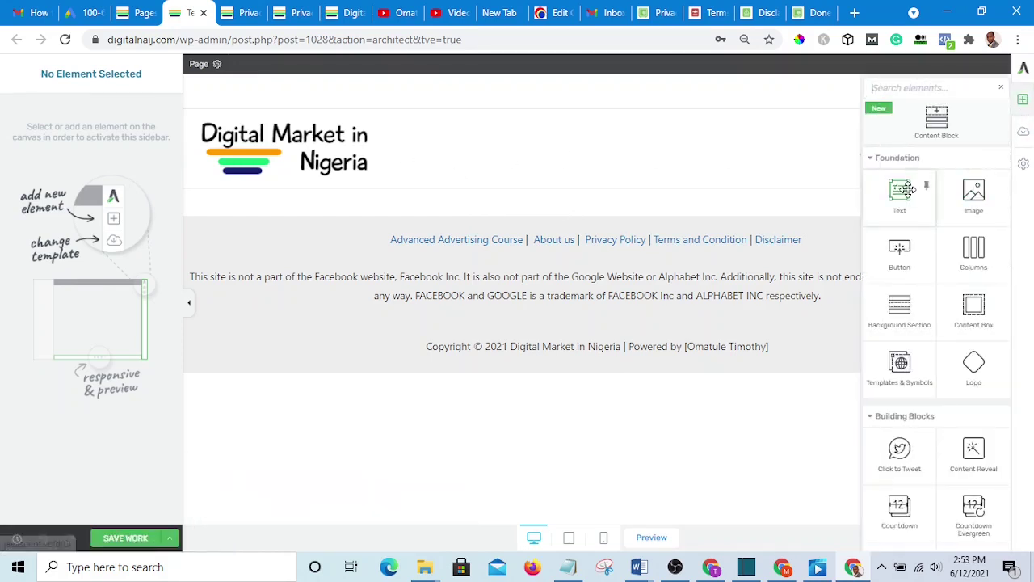
drag(902, 191, 612, 197)
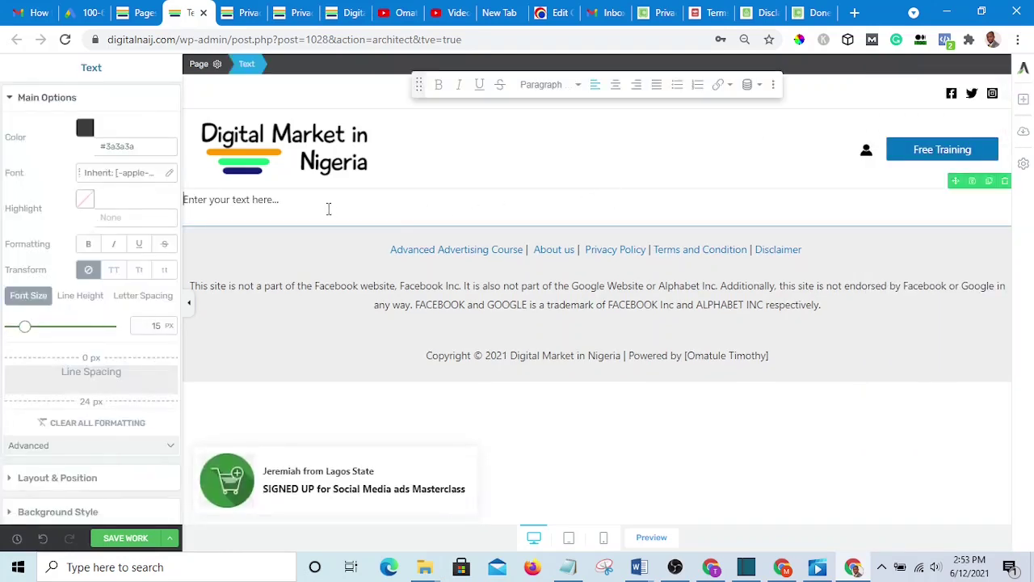
click(351, 12)
scroll(493, 203, up, 10)
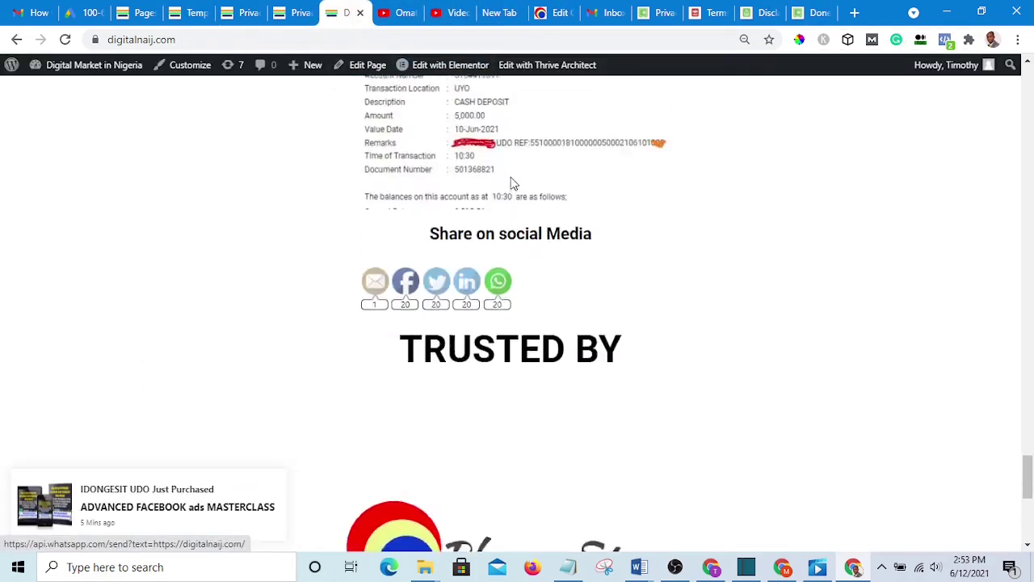
- Bring the Notepad list of Privacy, Terms and Disclaimer generator links in front of the footer
scroll(531, 154, down, 10)
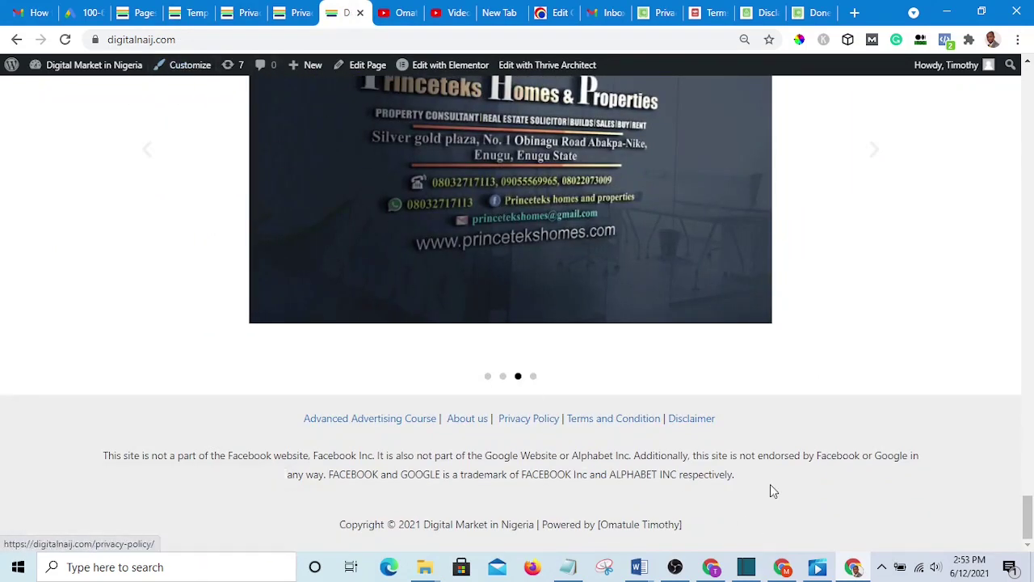
drag(765, 476, 159, 420)
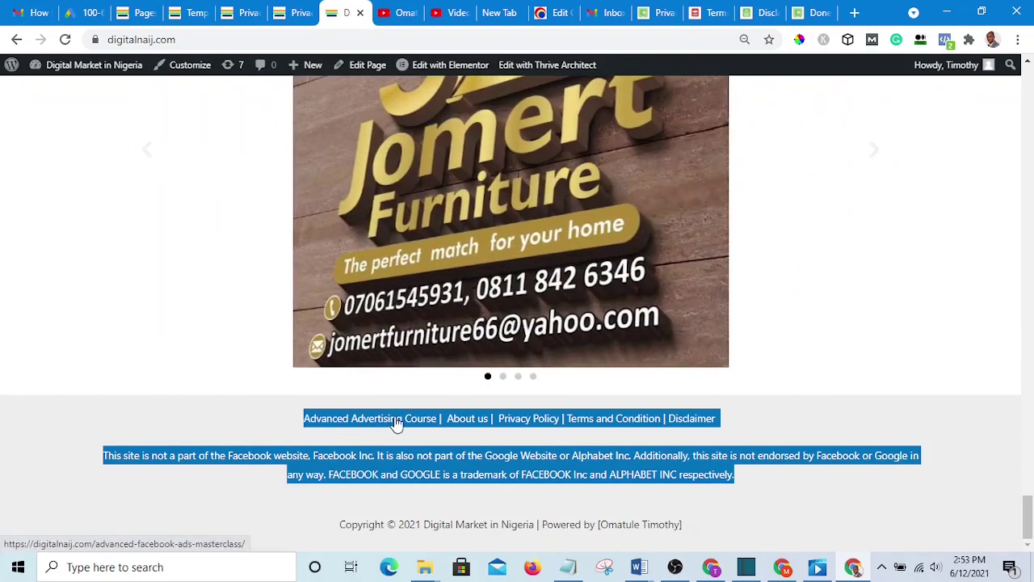
click(1001, 428)
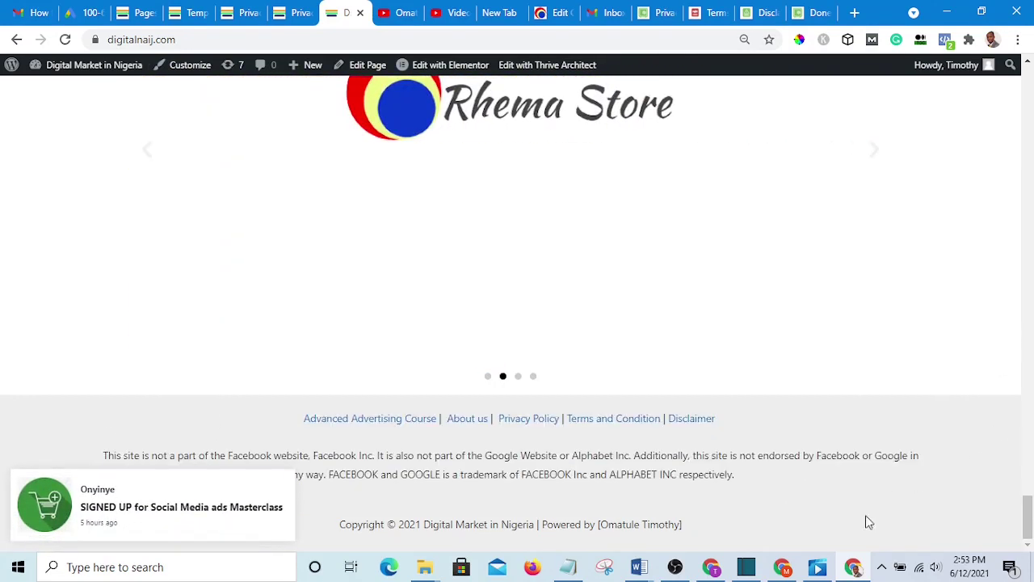
click(568, 567)
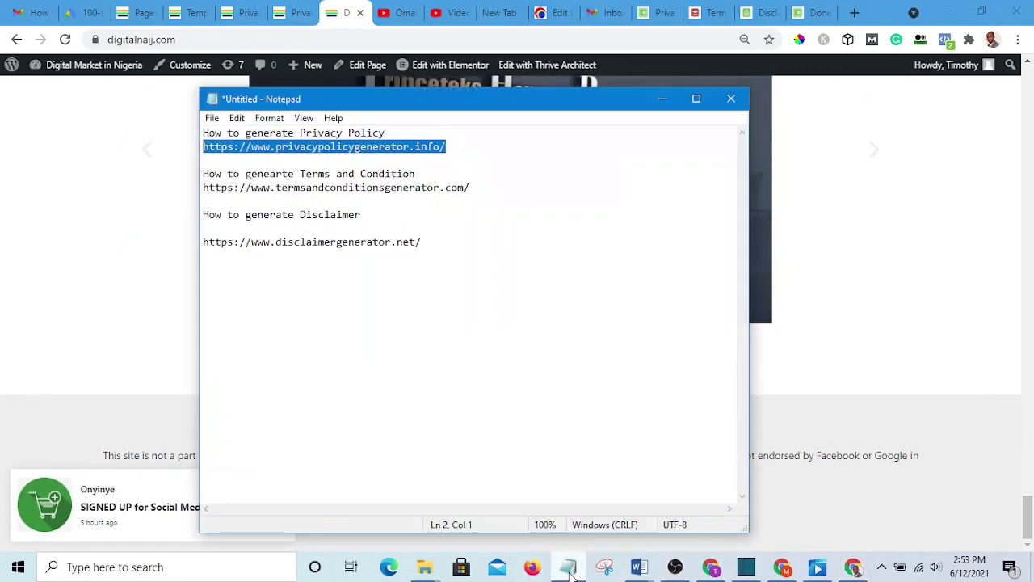
click(486, 271)
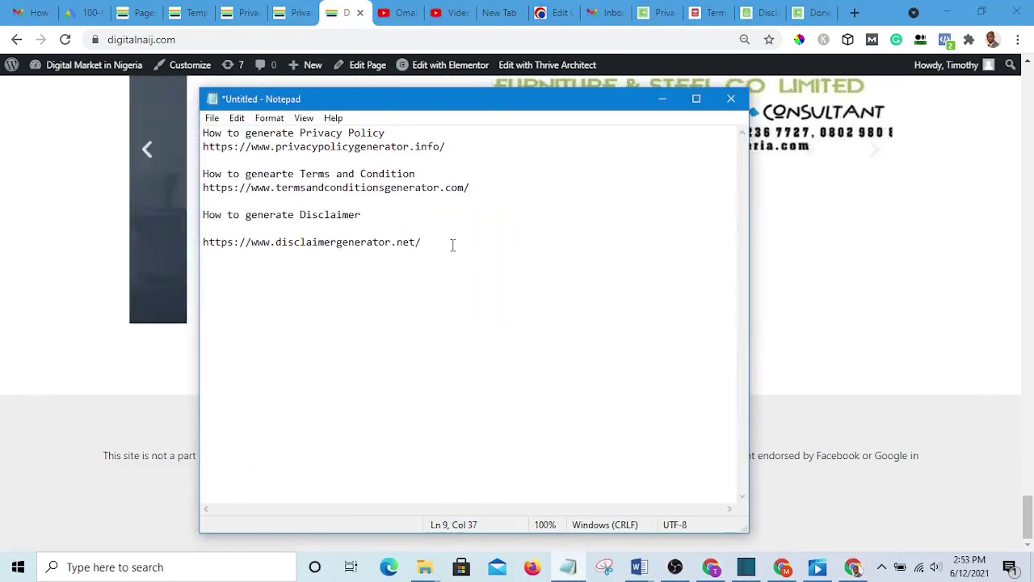
key(Return)
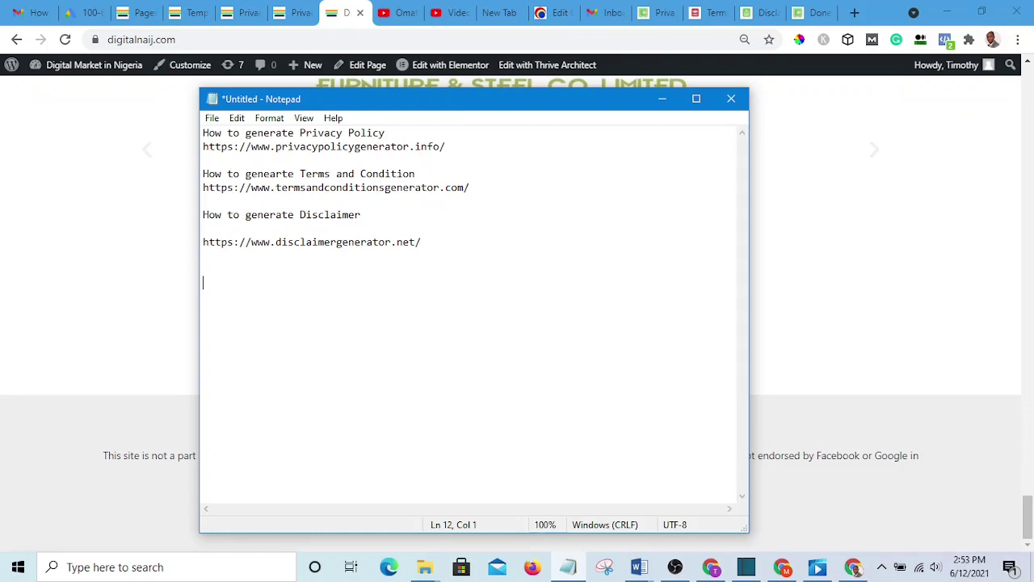
text(https://digitalnaij.com/privacy/)
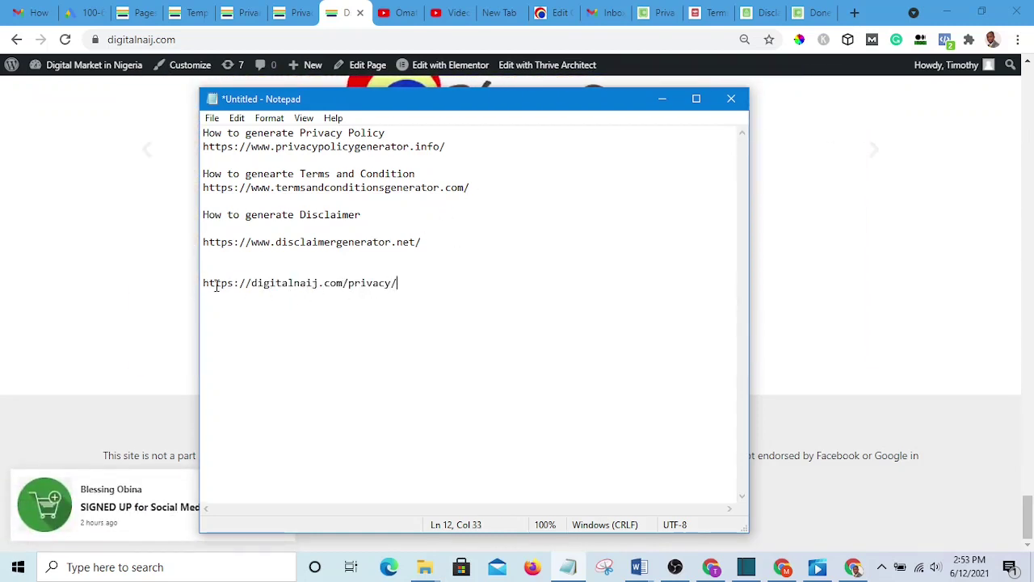
drag(407, 282, 188, 277)
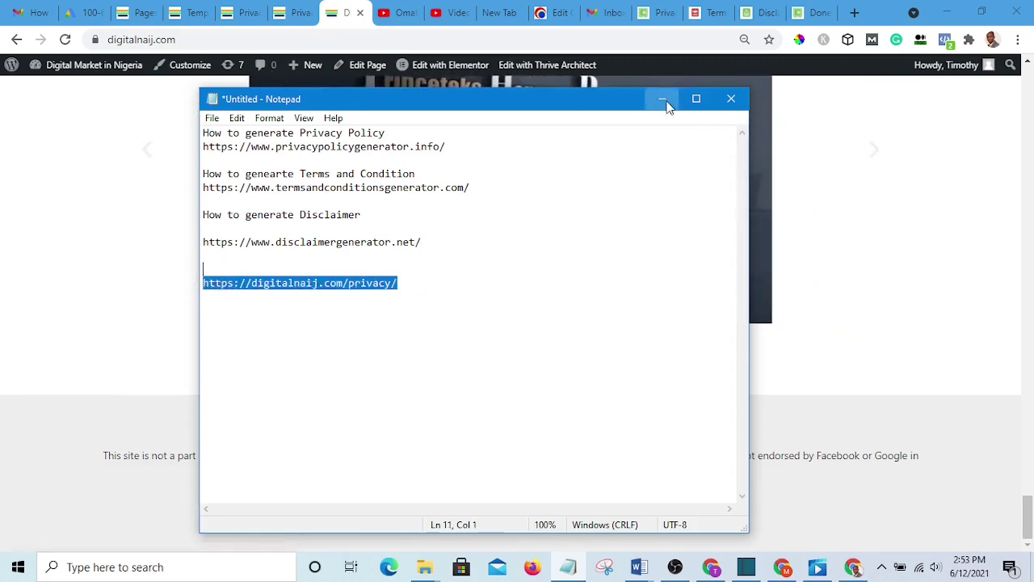
click(662, 98)
scroll(697, 364, up, 1)
scroll(705, 378, down, 1)
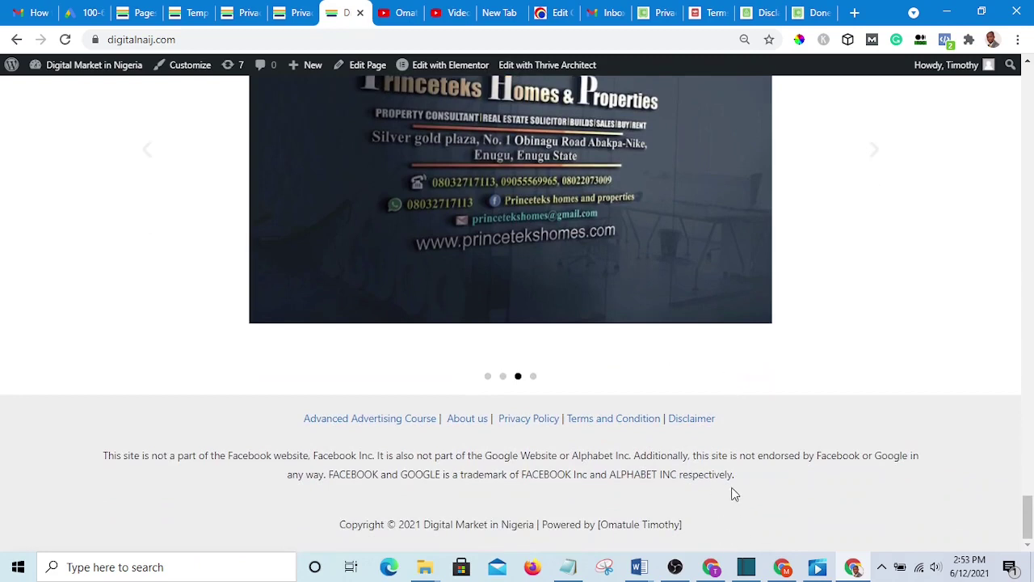
- Copy the footer links line and disclaimer paragraph, then return to the digitalnaij.com/privacy/ page
drag(754, 477, 144, 396)
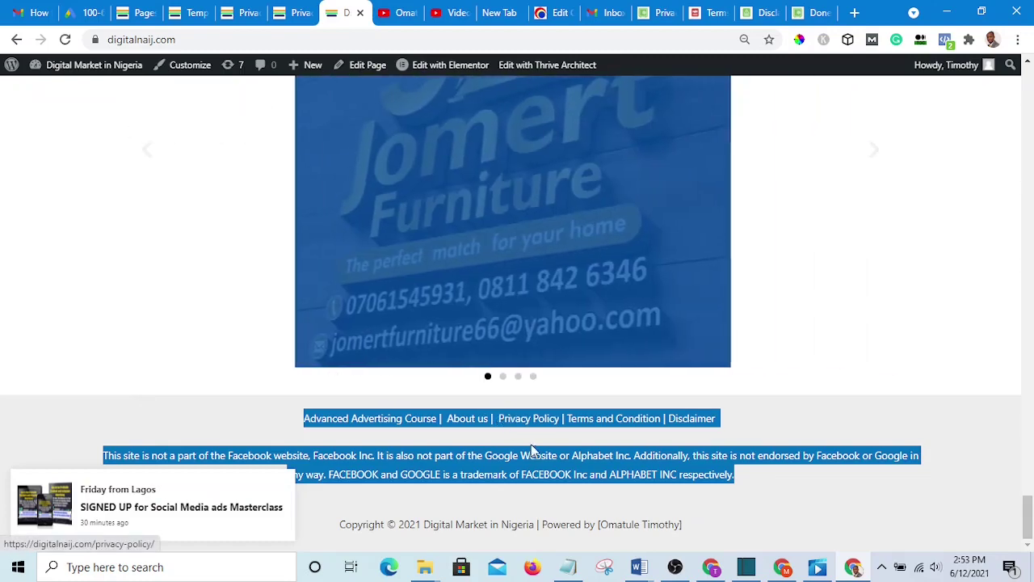
right_click(456, 420)
click(502, 304)
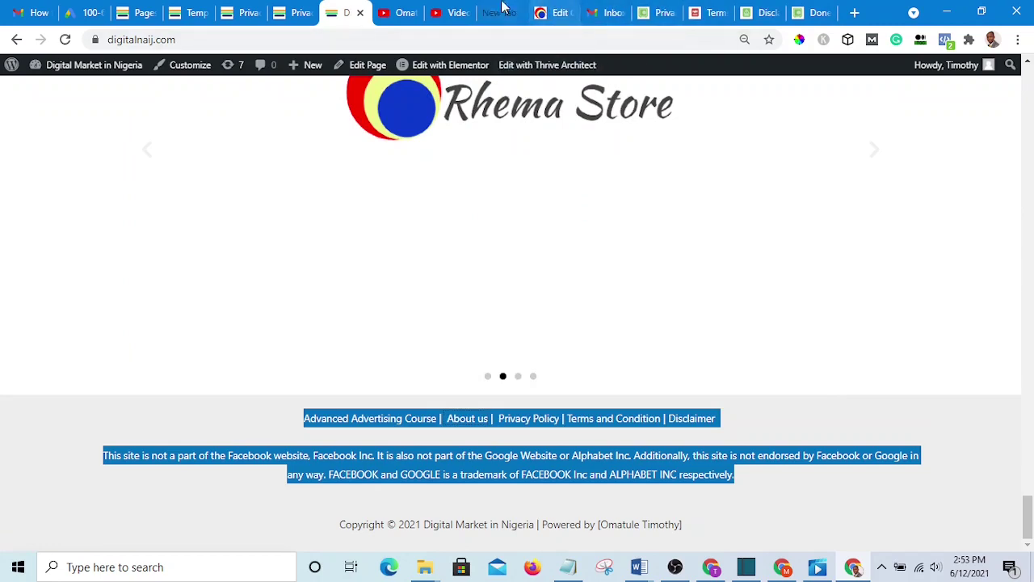
click(295, 13)
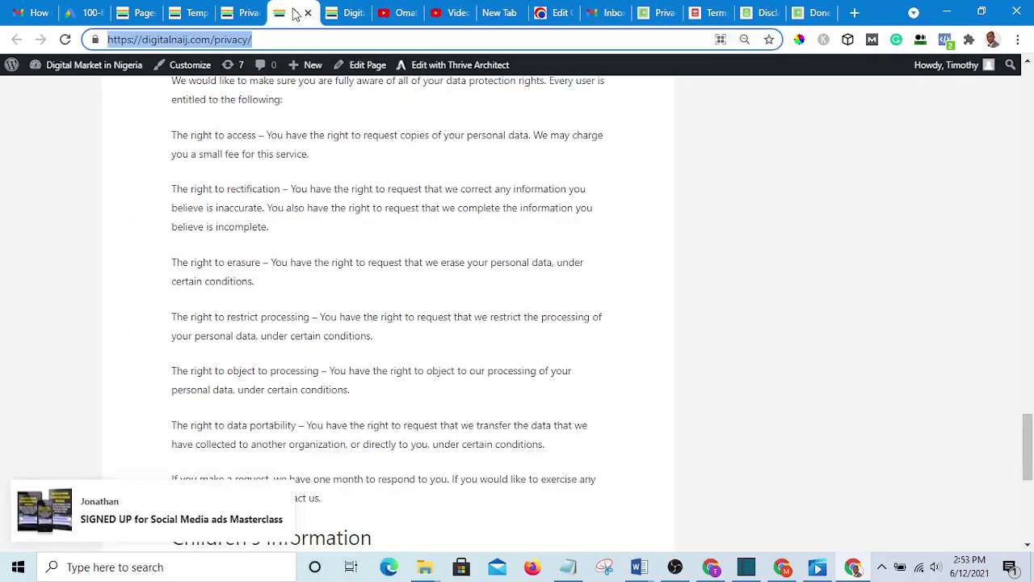
- Paste the copied footer links and disclaimer over the template's 'Enter your text here...' placeholder
click(235, 13)
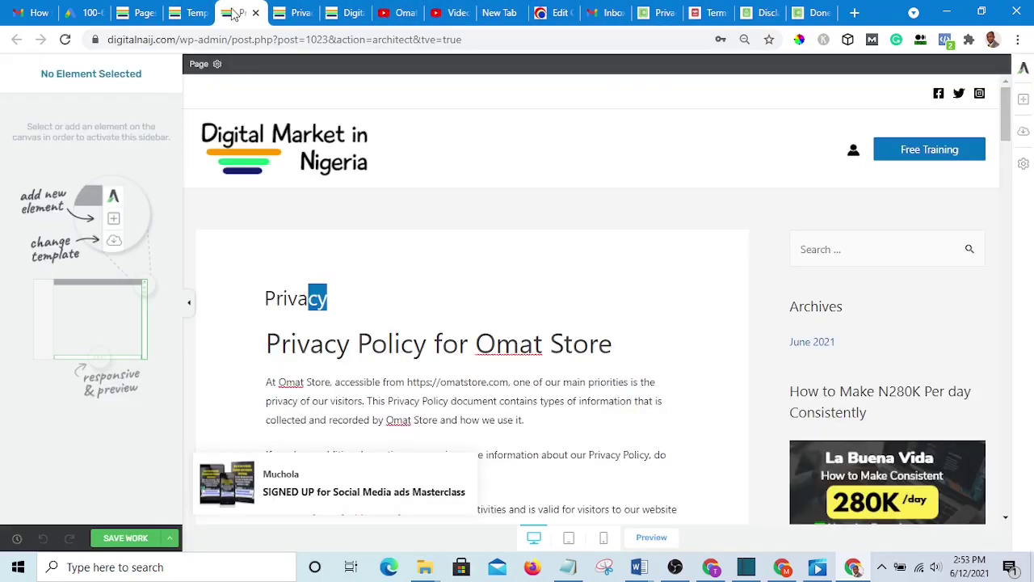
click(184, 13)
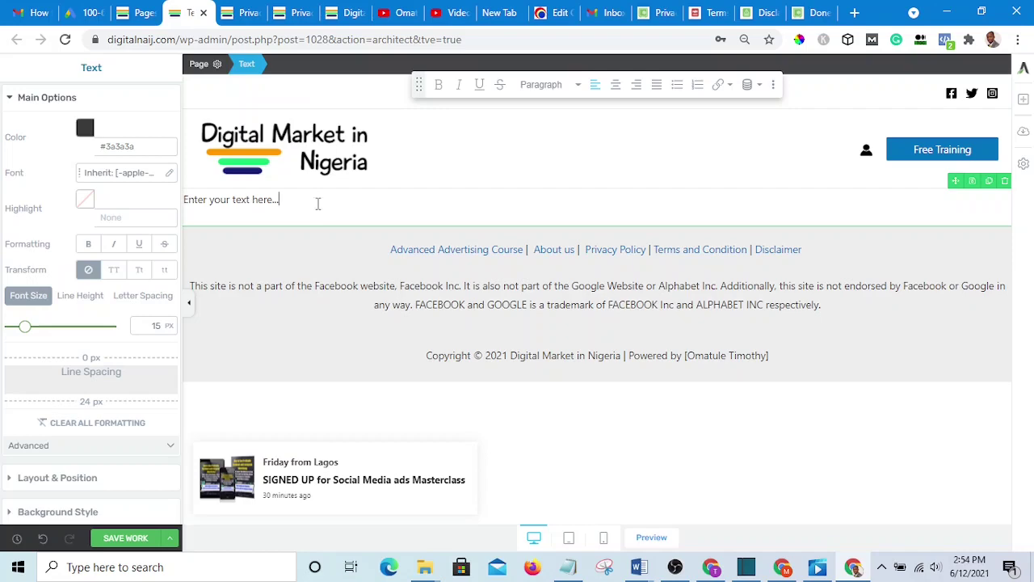
drag(318, 204, 169, 194)
right_click(224, 200)
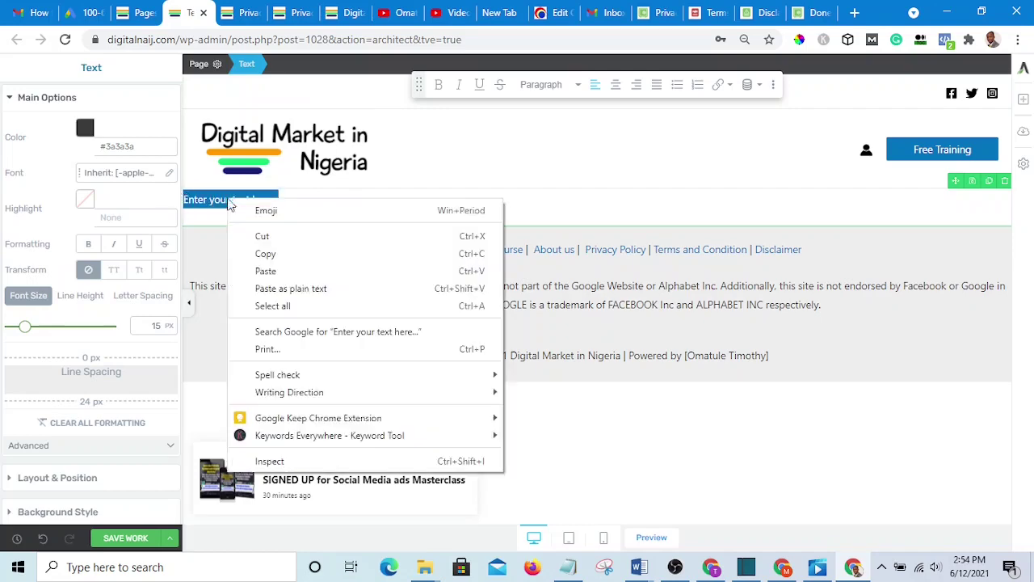
click(288, 272)
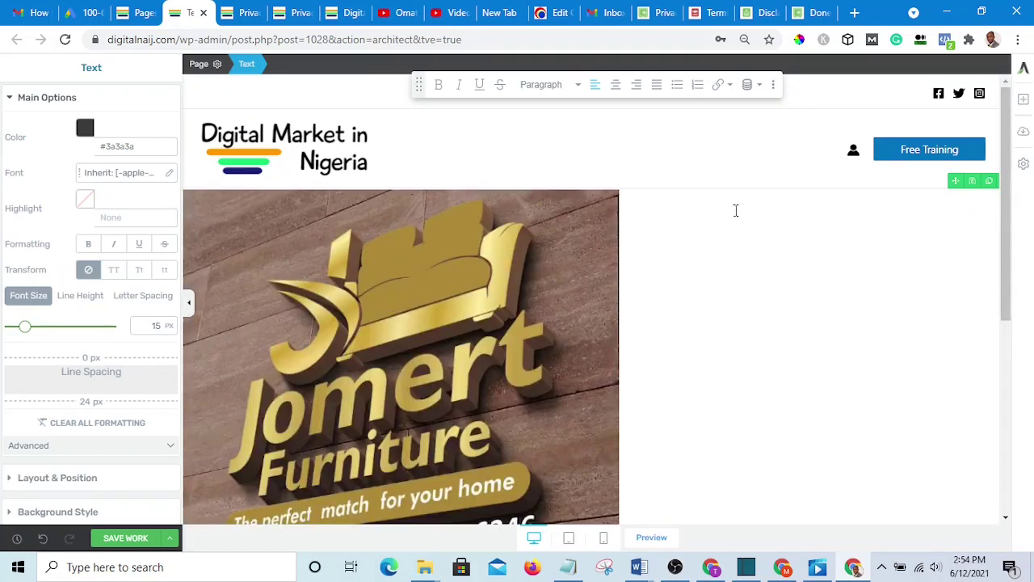
- Centre-align the pasted footer text and select its Privacy Policy link text
scroll(734, 212, down, 5)
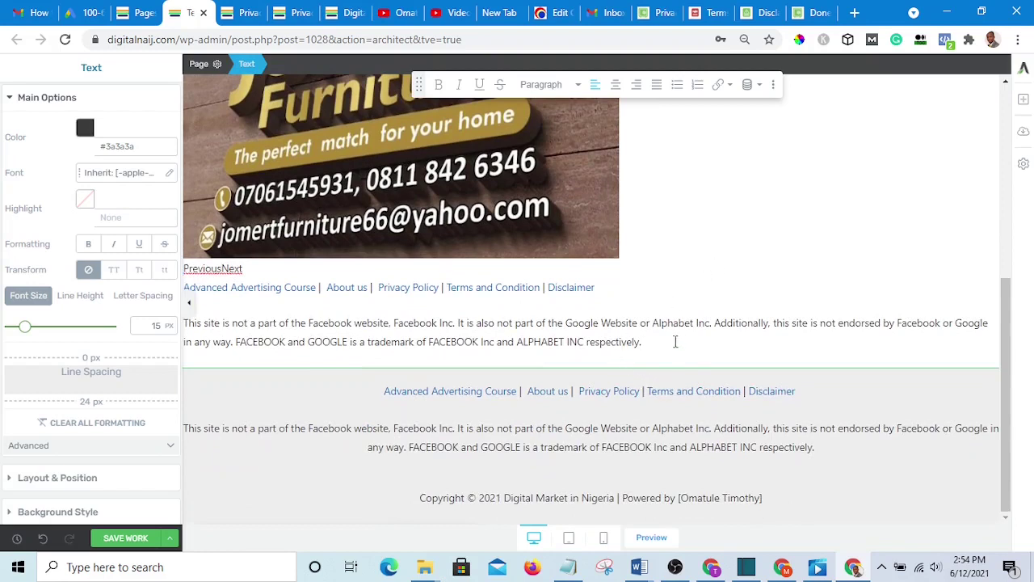
drag(675, 342, 185, 294)
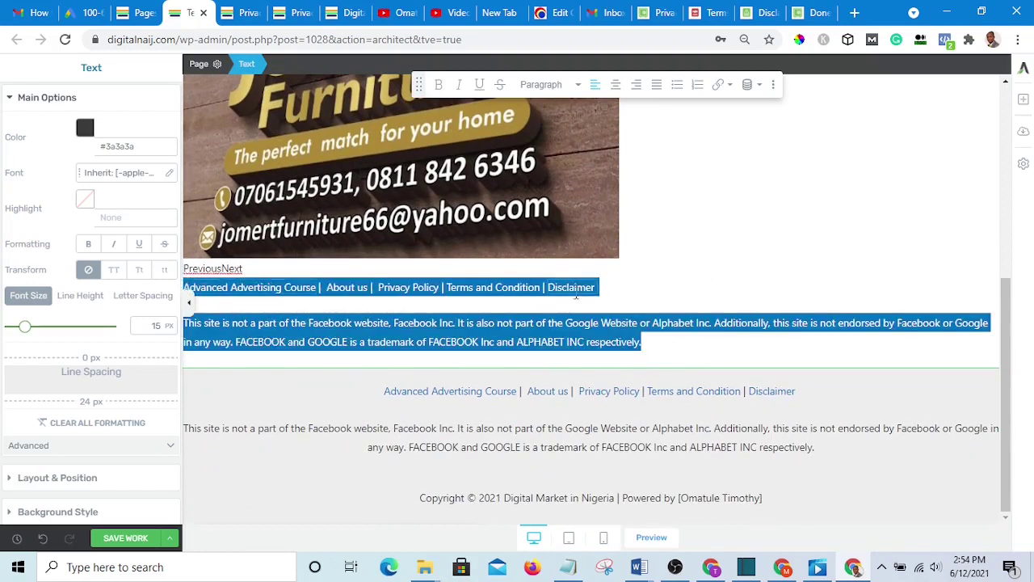
click(617, 85)
click(653, 284)
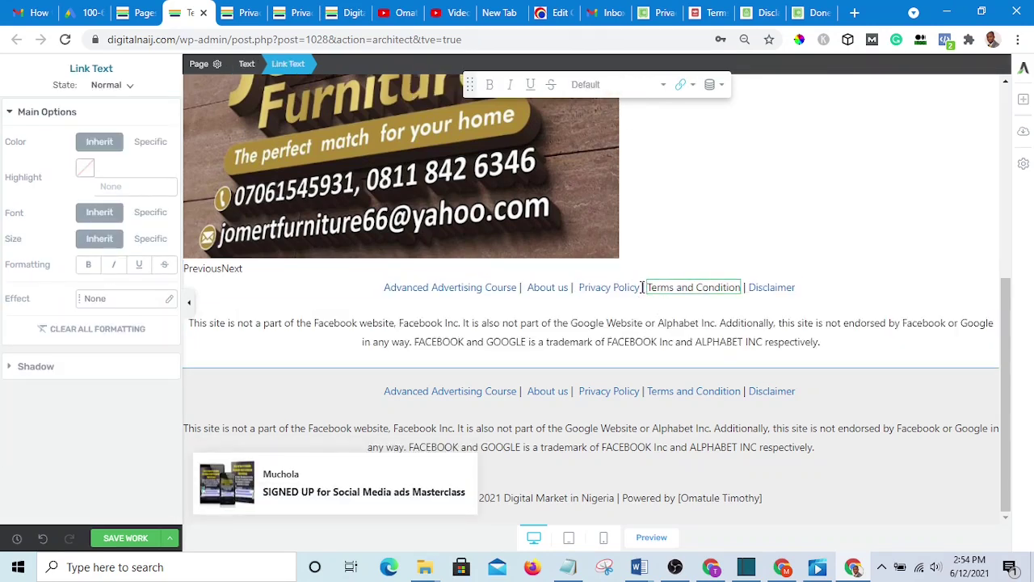
drag(642, 287, 579, 287)
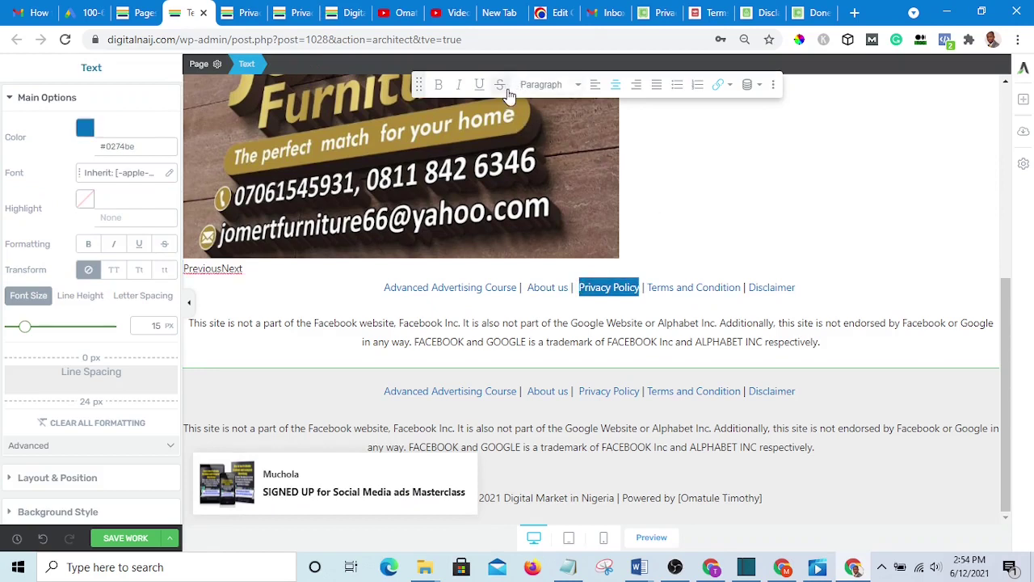
click(719, 86)
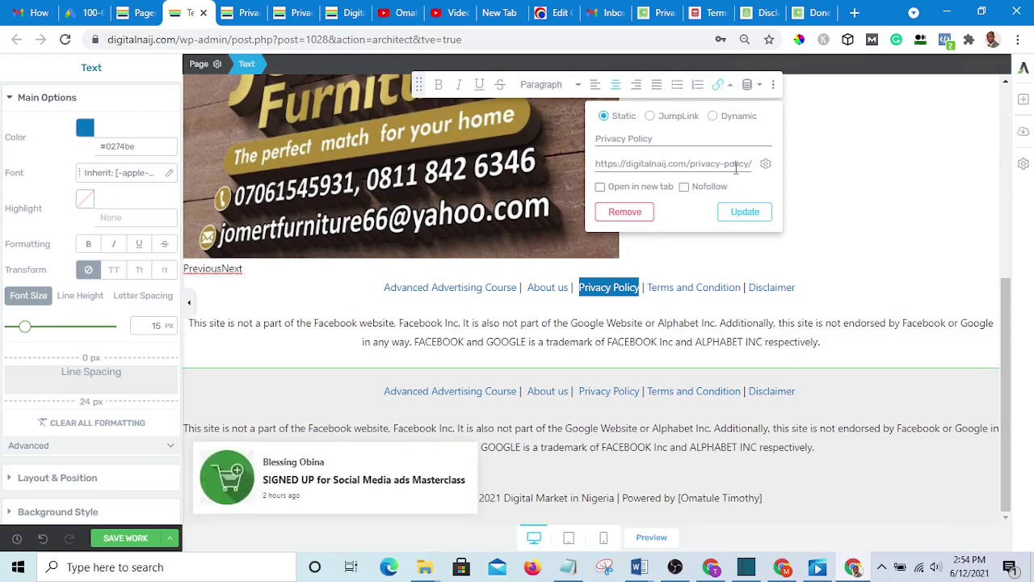
drag(744, 166, 594, 165)
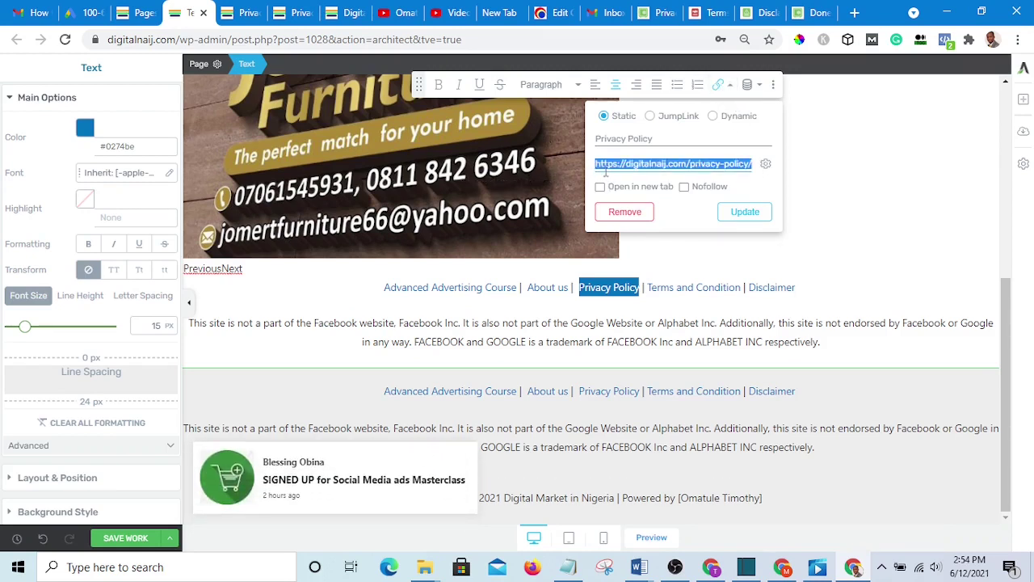
key(BackSpace)
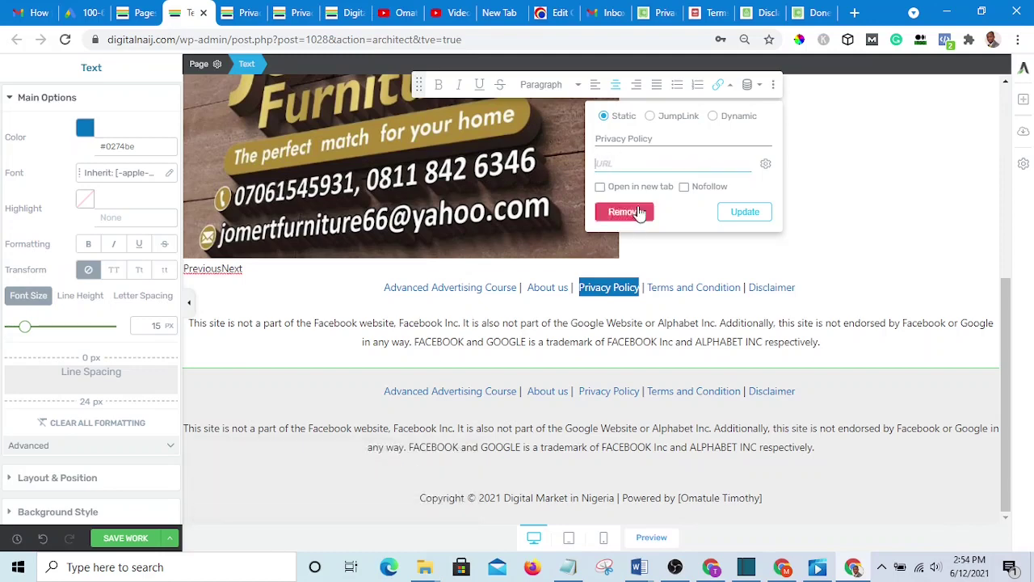
click(576, 571)
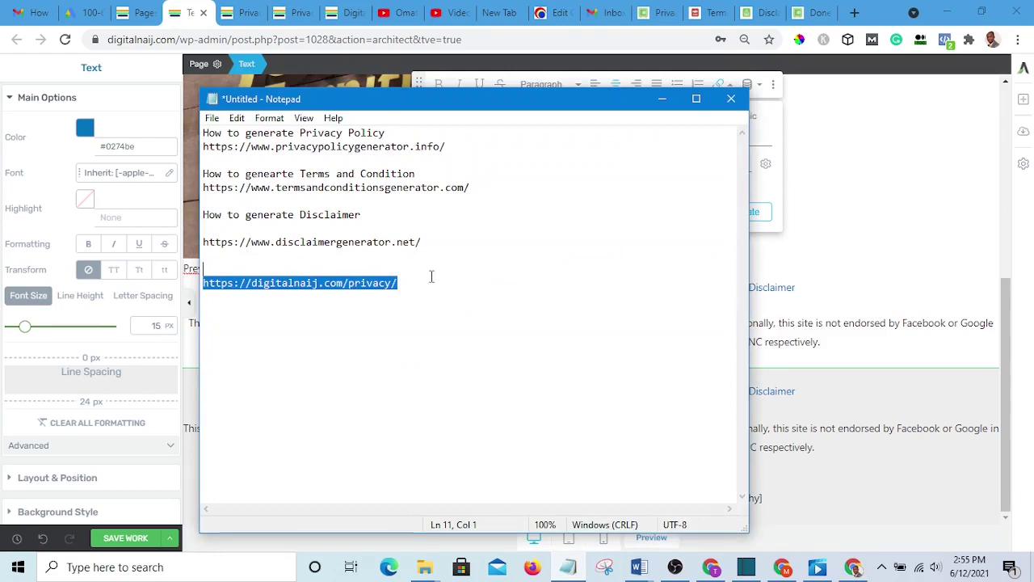
drag(429, 277, 204, 283)
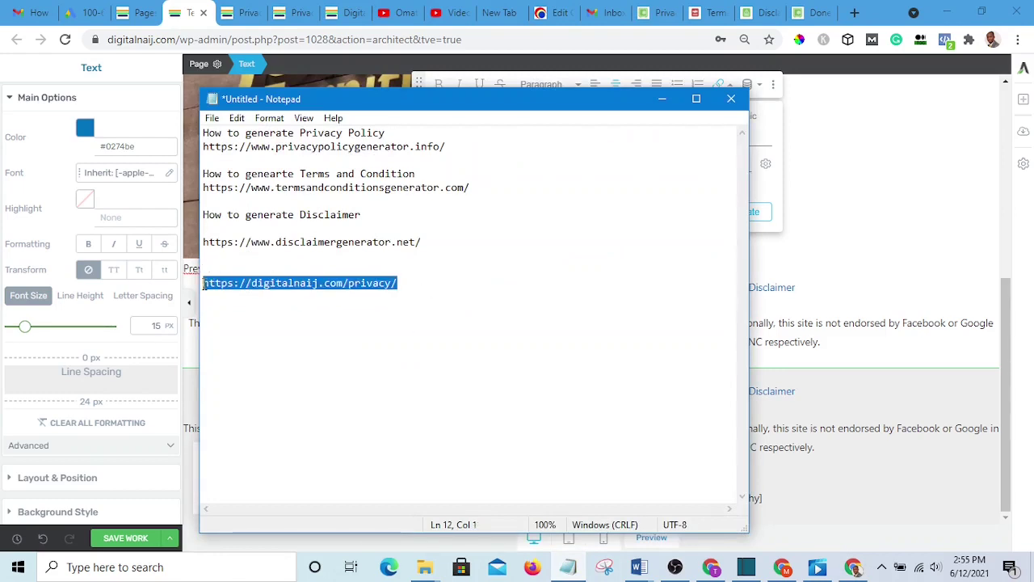
right_click(247, 282)
click(301, 330)
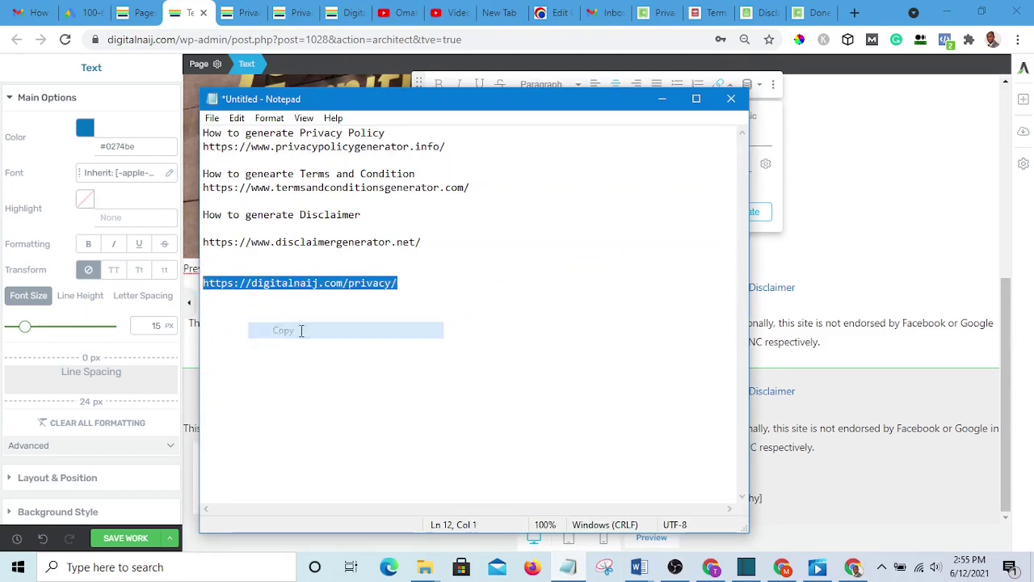
click(662, 98)
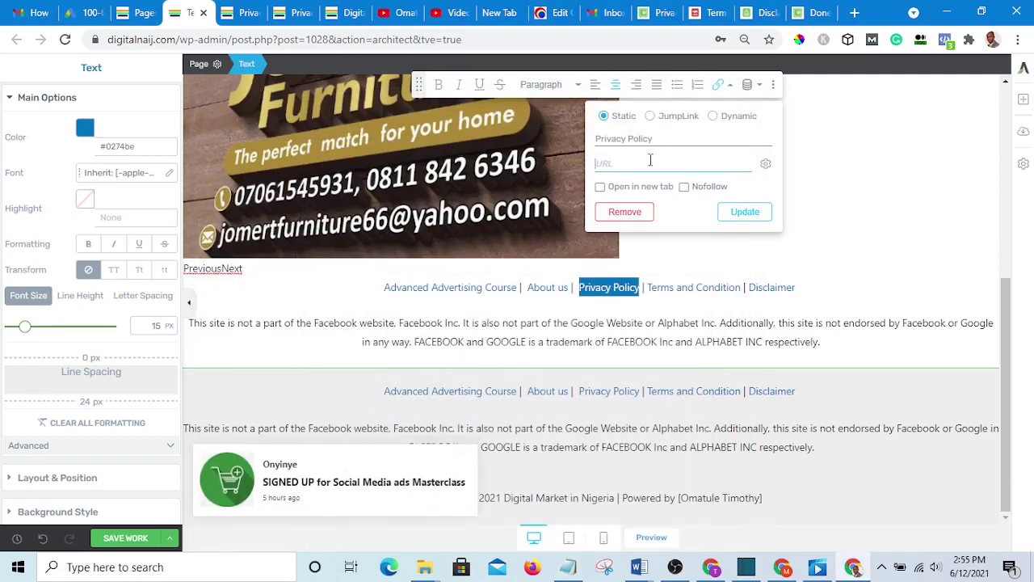
key(ctrl+v)
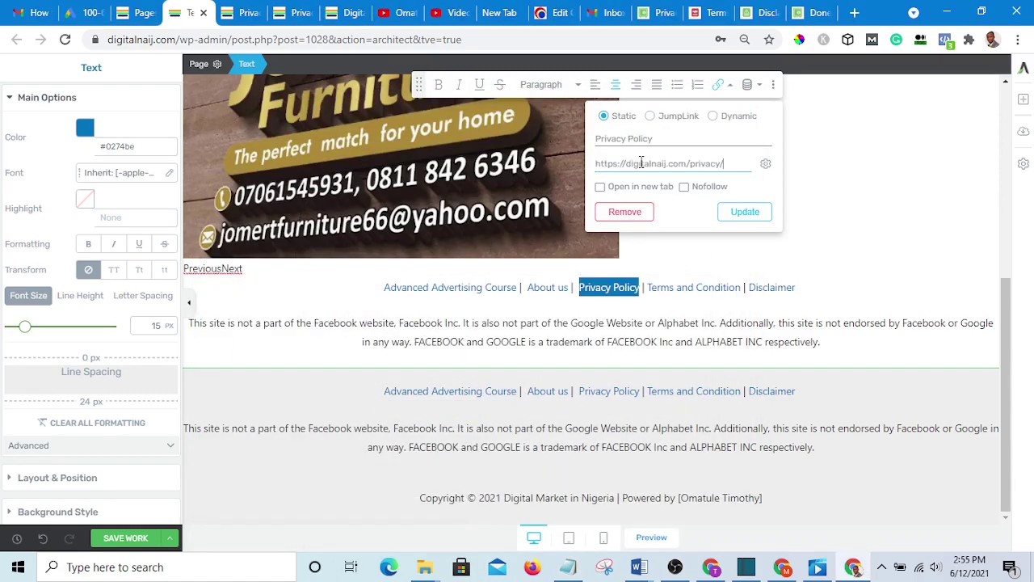
click(744, 214)
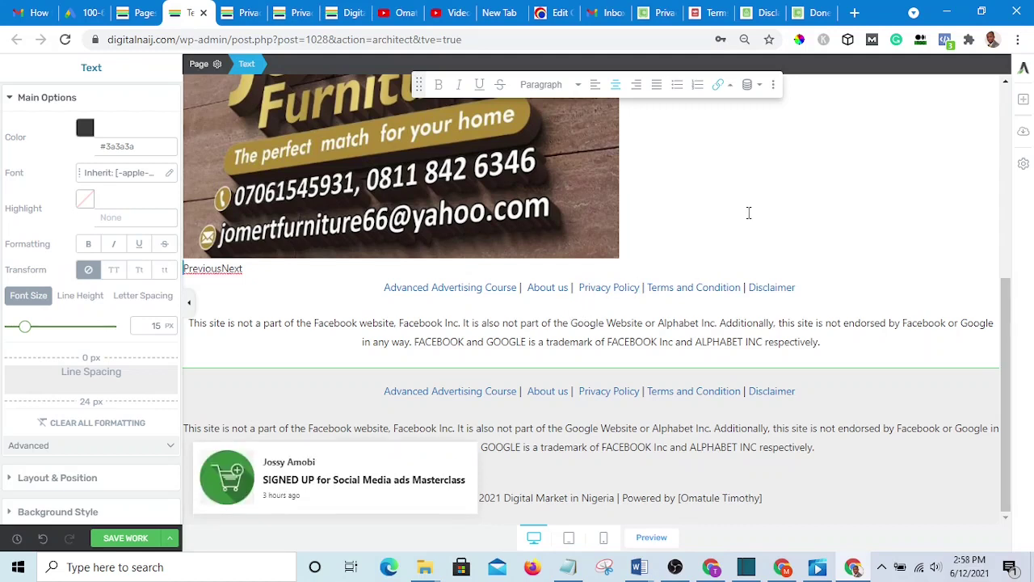
- Update the Terms and Condition link, removing its old address
drag(742, 287, 647, 287)
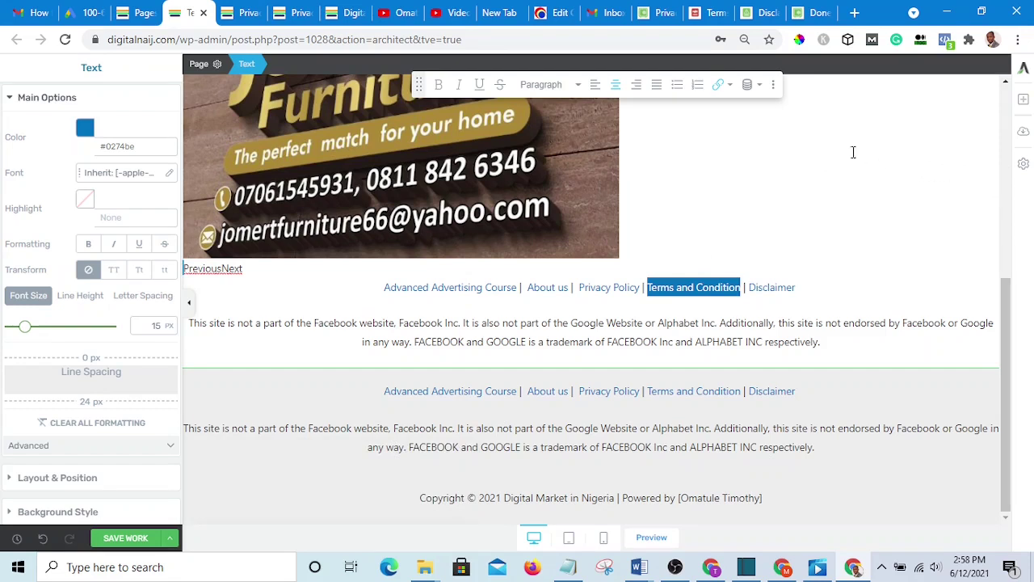
click(723, 86)
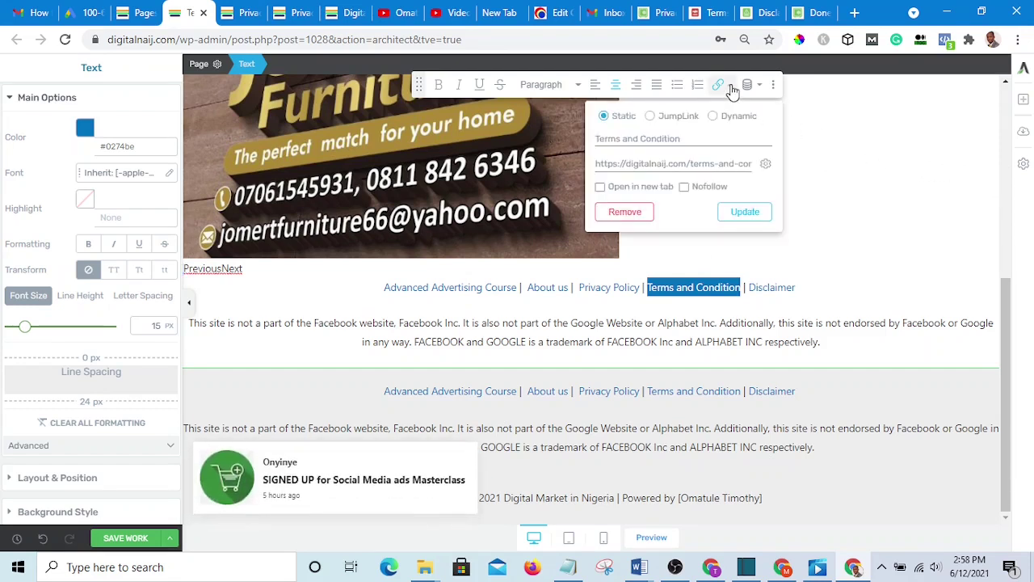
drag(751, 163, 522, 185)
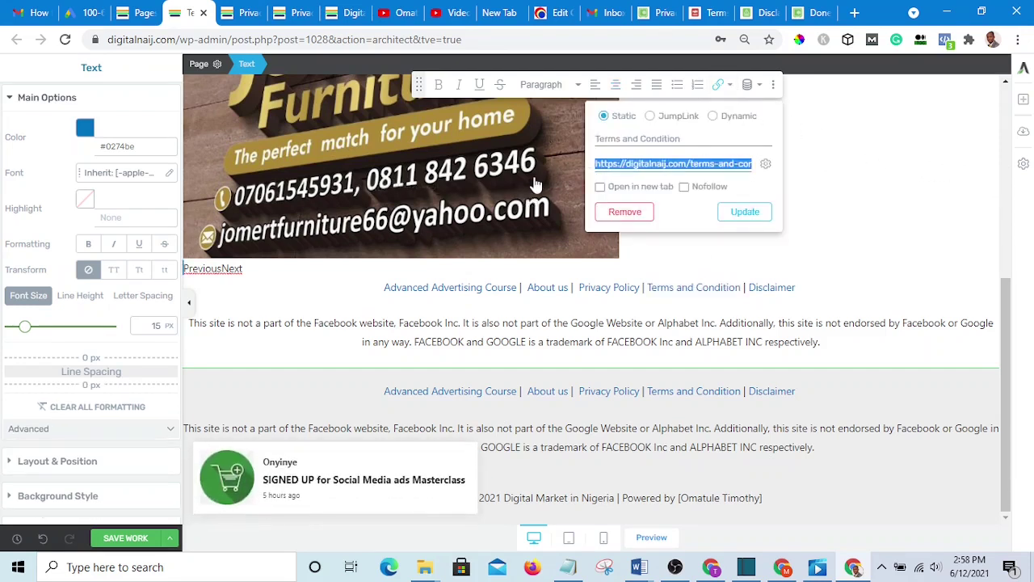
key(BackSpace)
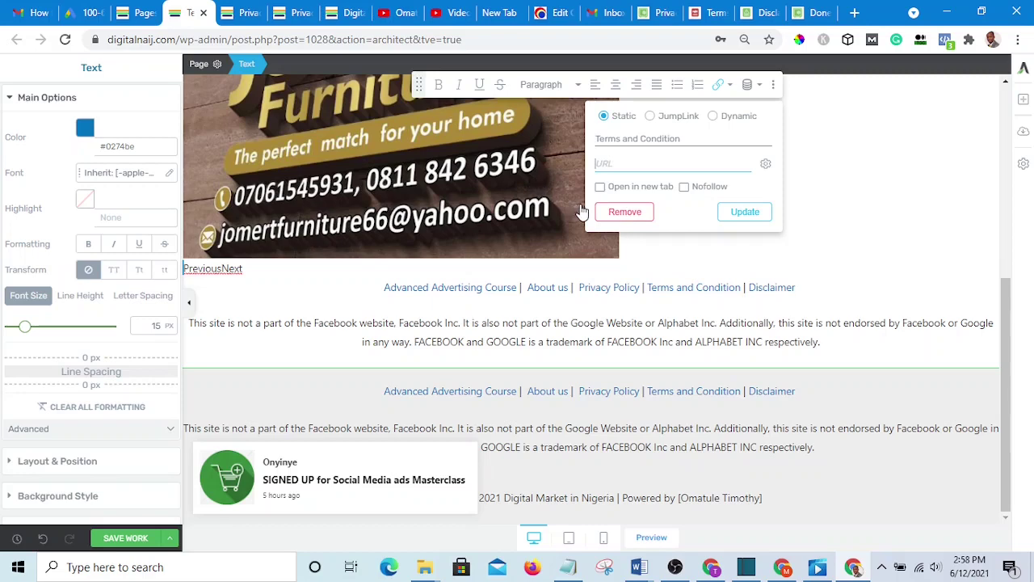
click(747, 215)
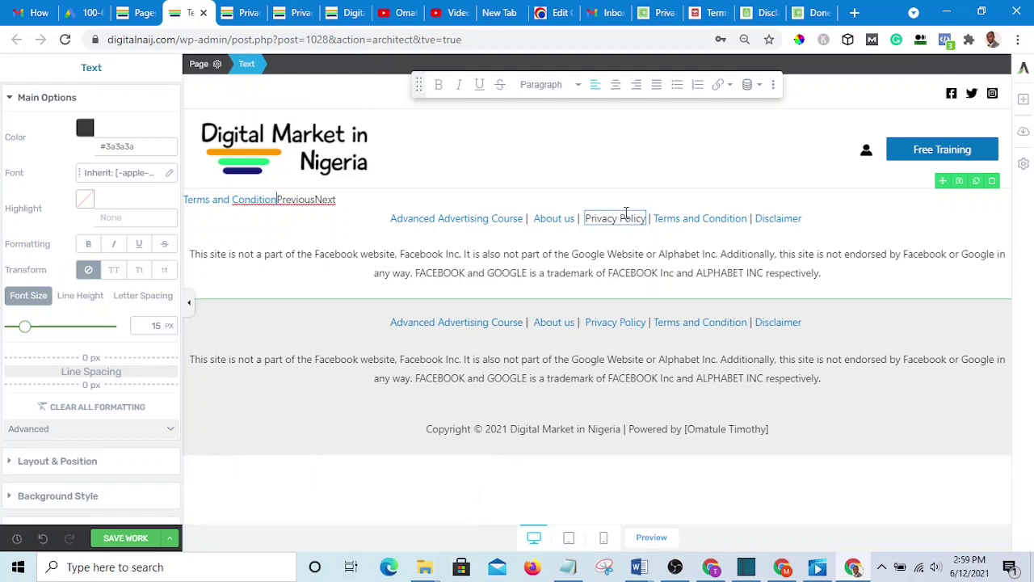
- Copy the privacy page URL from the Notepad notes and switch to Facebook in Chrome
click(569, 568)
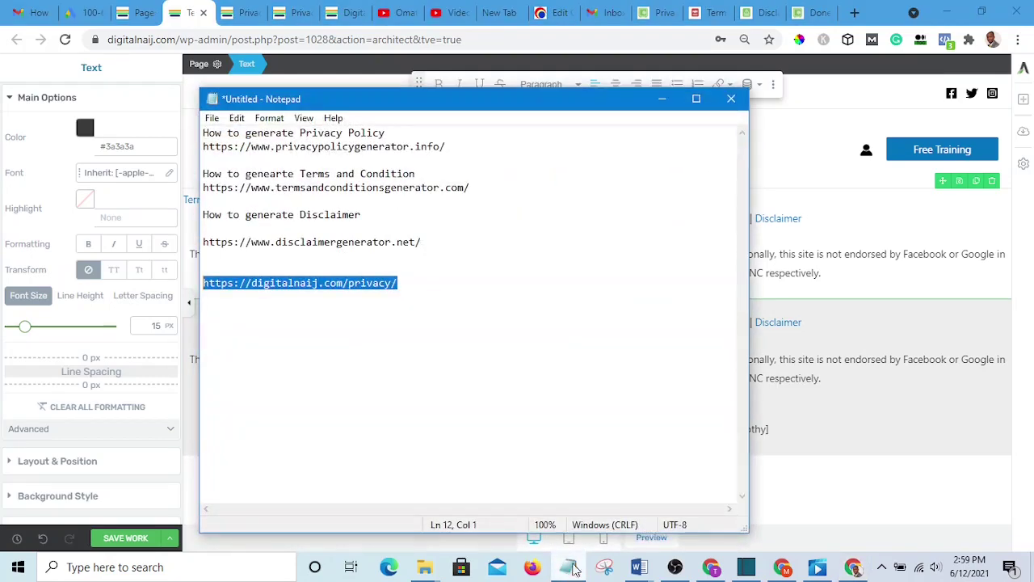
click(429, 283)
drag(453, 282, 183, 280)
right_click(253, 283)
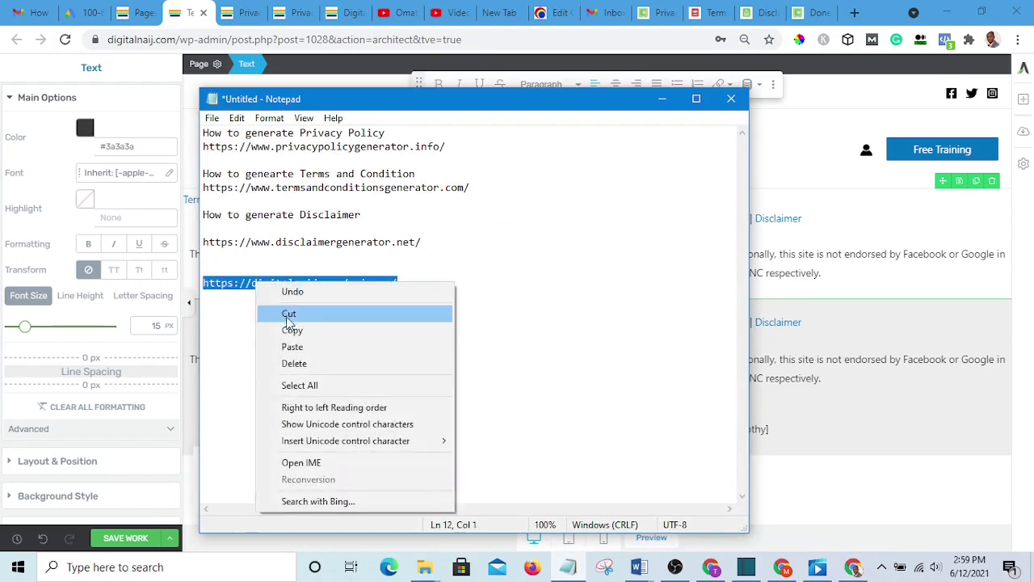
click(296, 332)
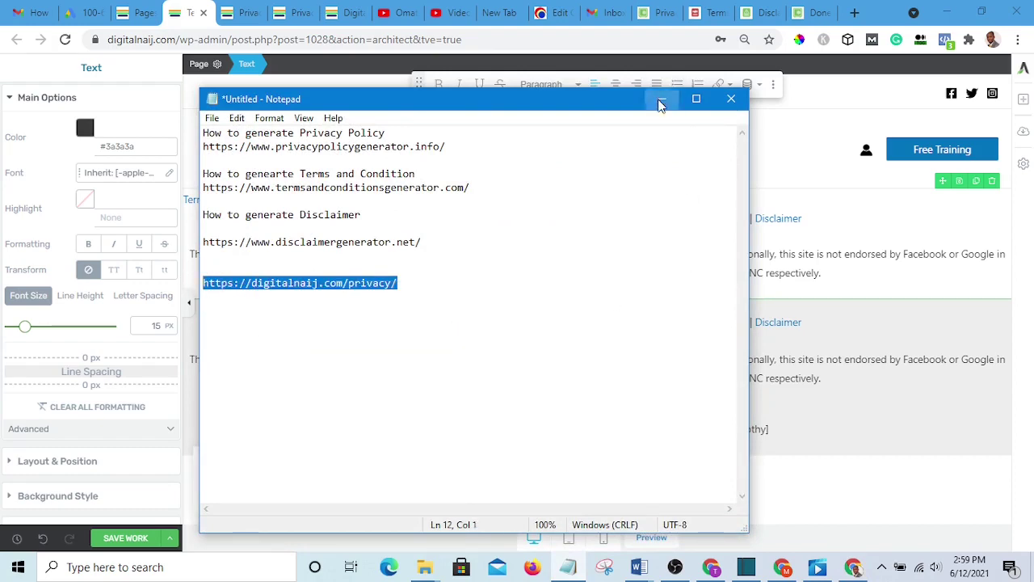
click(661, 99)
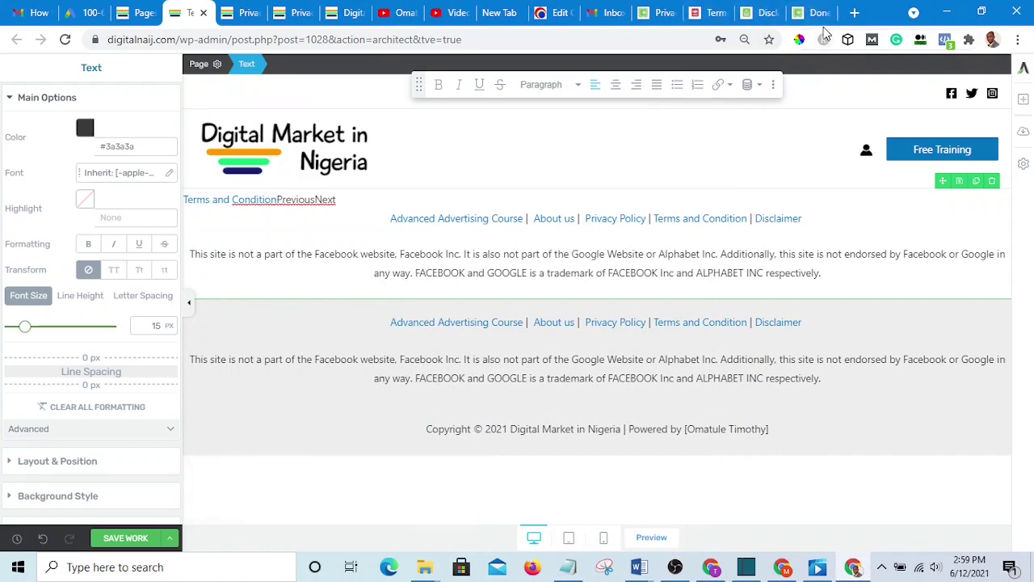
click(735, 570)
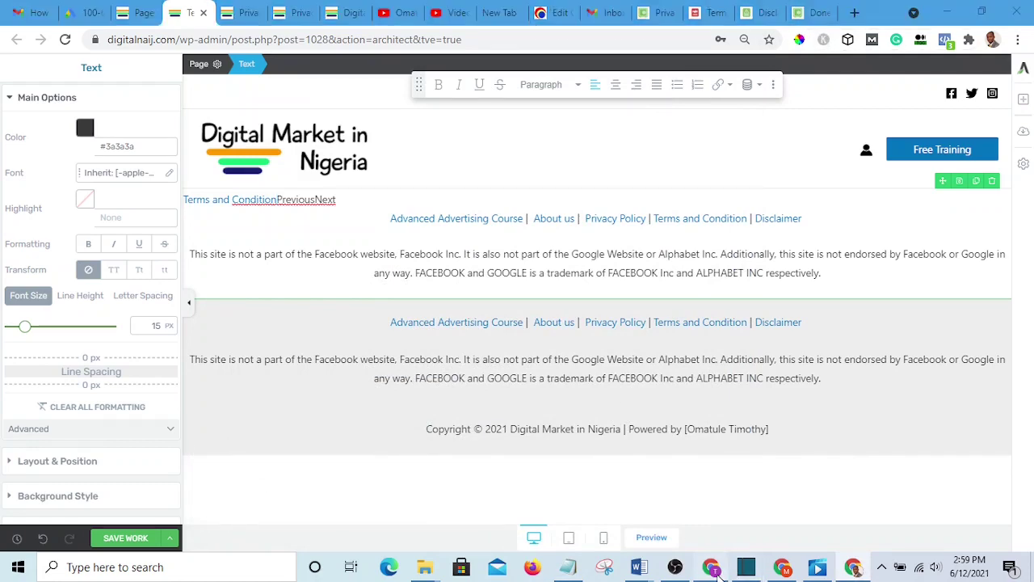
- Go to Pages in the Facebook sidebar and open a managed public-figure Page
scroll(595, 208, up, 4)
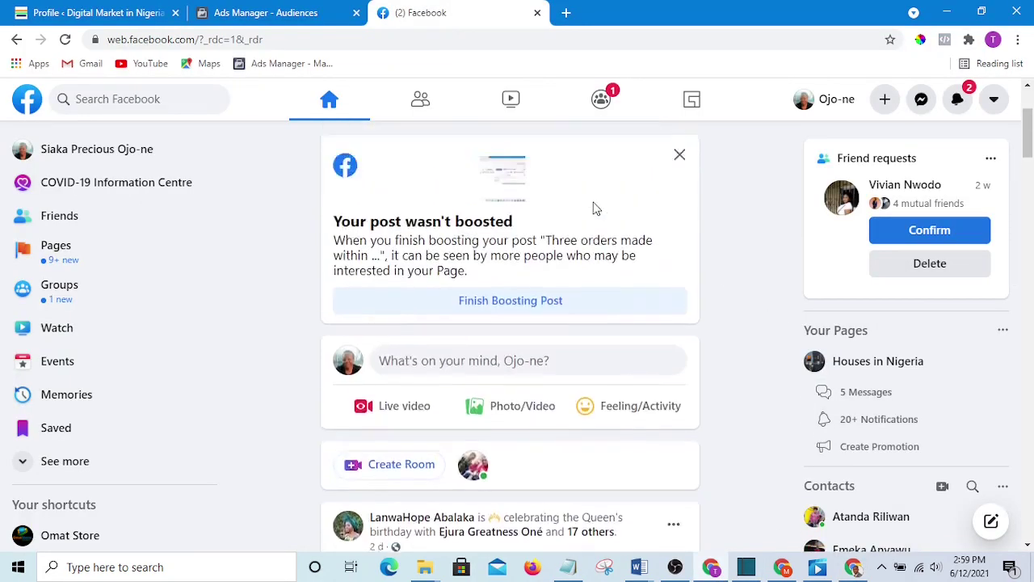
scroll(590, 194, down, 2)
scroll(583, 208, up, 2)
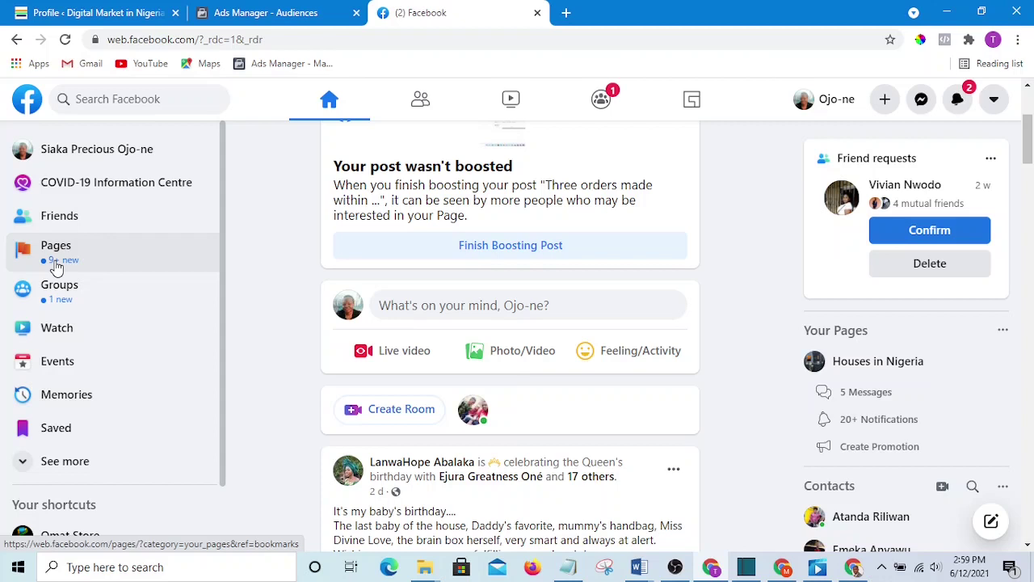
click(56, 260)
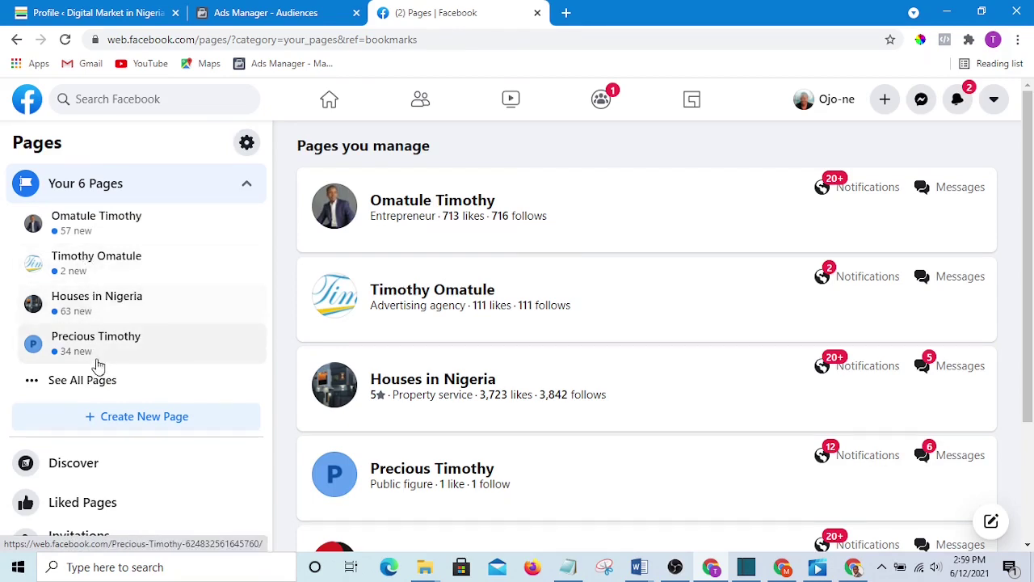
scroll(94, 341, down, 1)
click(95, 331)
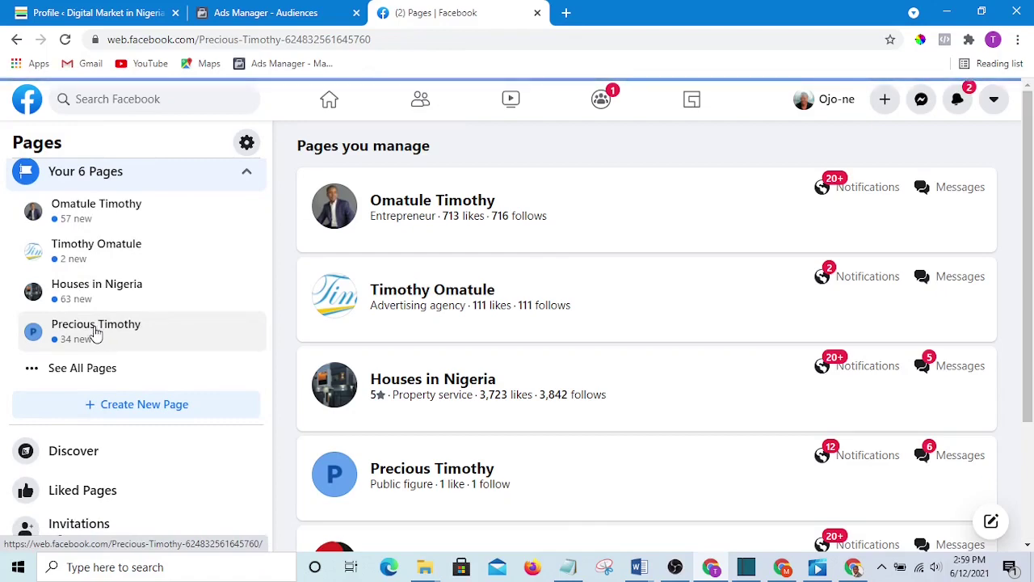
scroll(377, 297, down, 3)
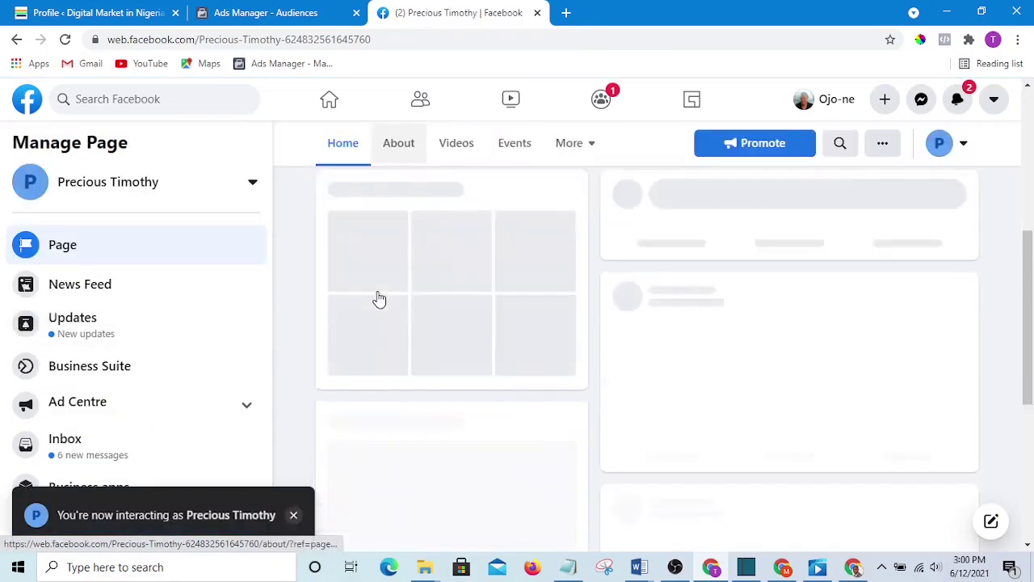
scroll(356, 300, down, 5)
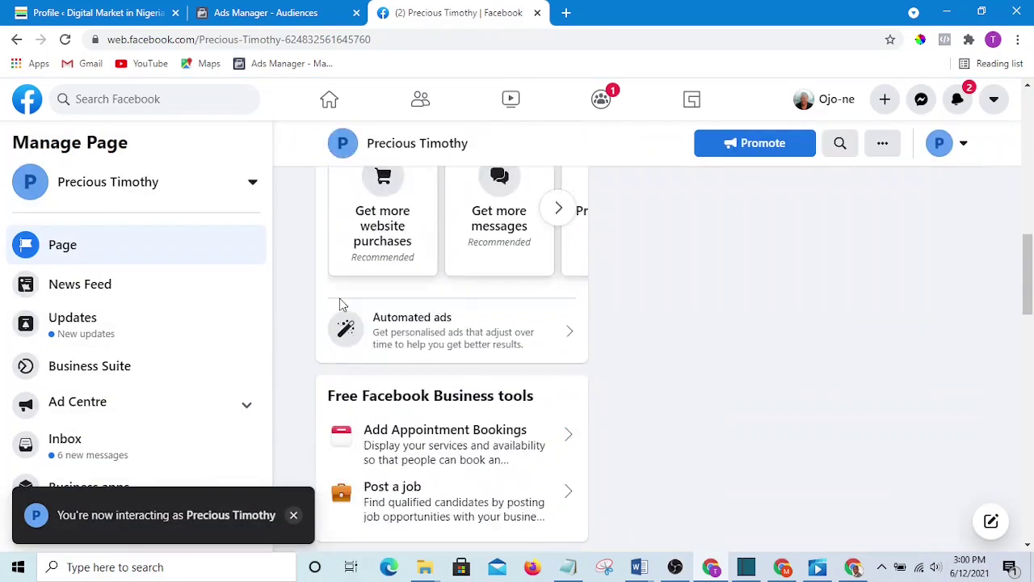
scroll(154, 372, down, 3)
scroll(154, 396, down, 2)
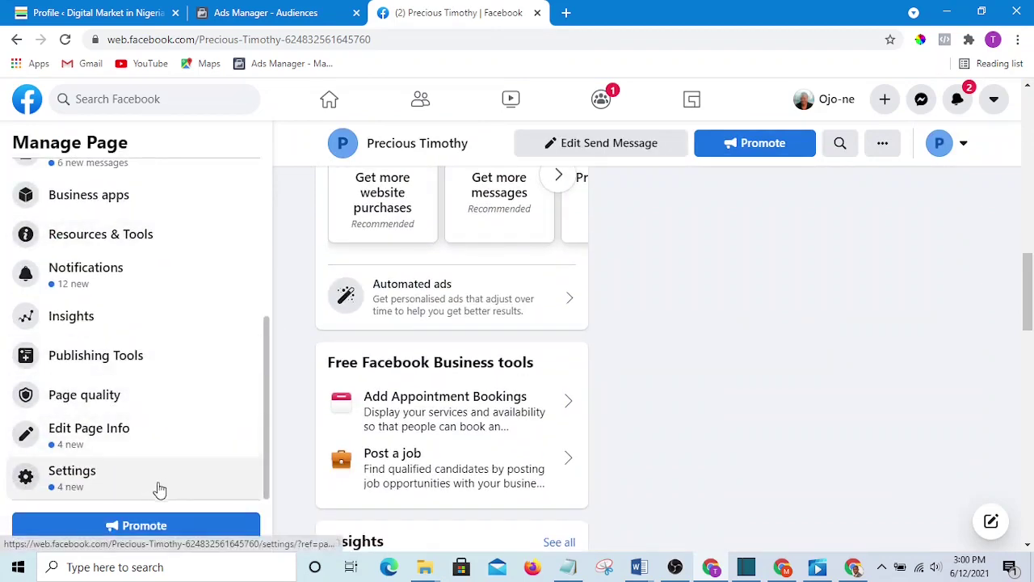
- Open the Page's Settings, then its Page info form, and scroll toward the More section
click(87, 482)
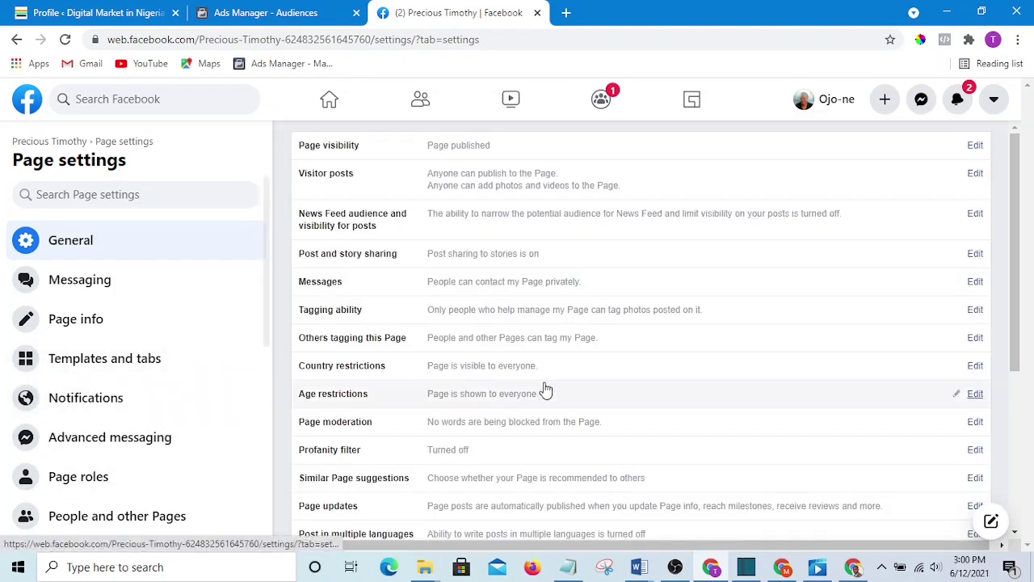
scroll(460, 296, down, 3)
scroll(430, 299, down, 1)
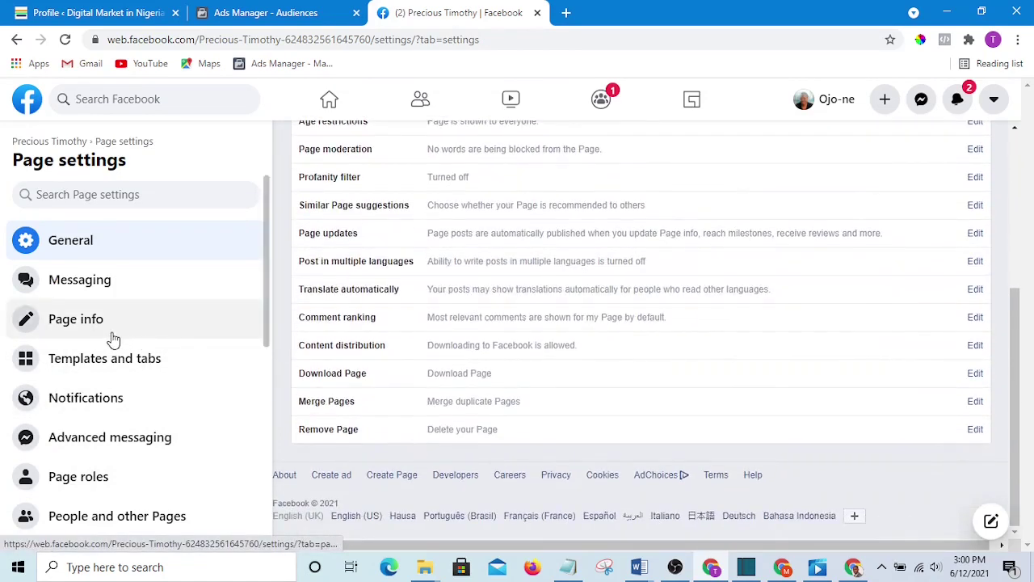
scroll(110, 339, down, 1)
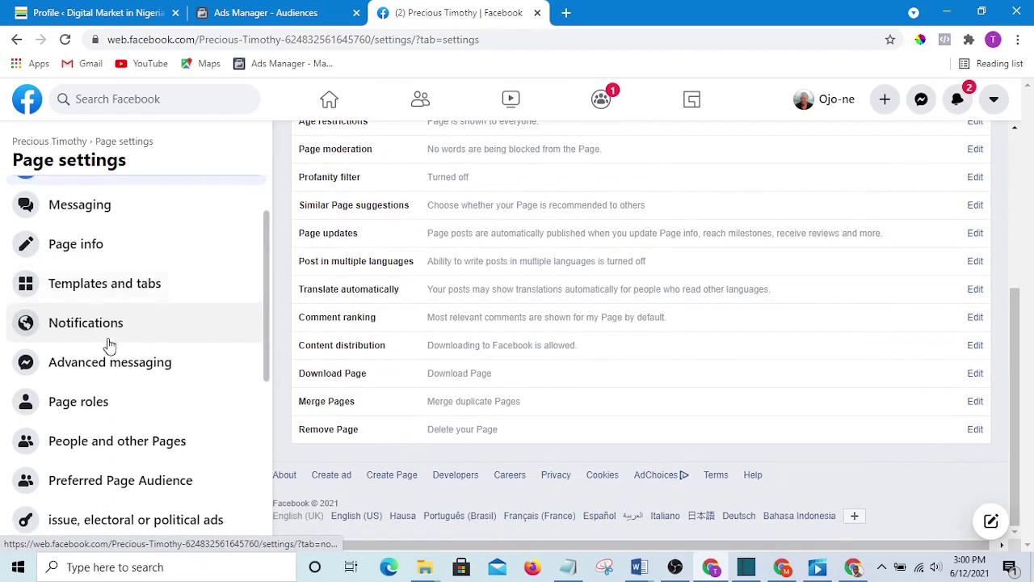
click(90, 252)
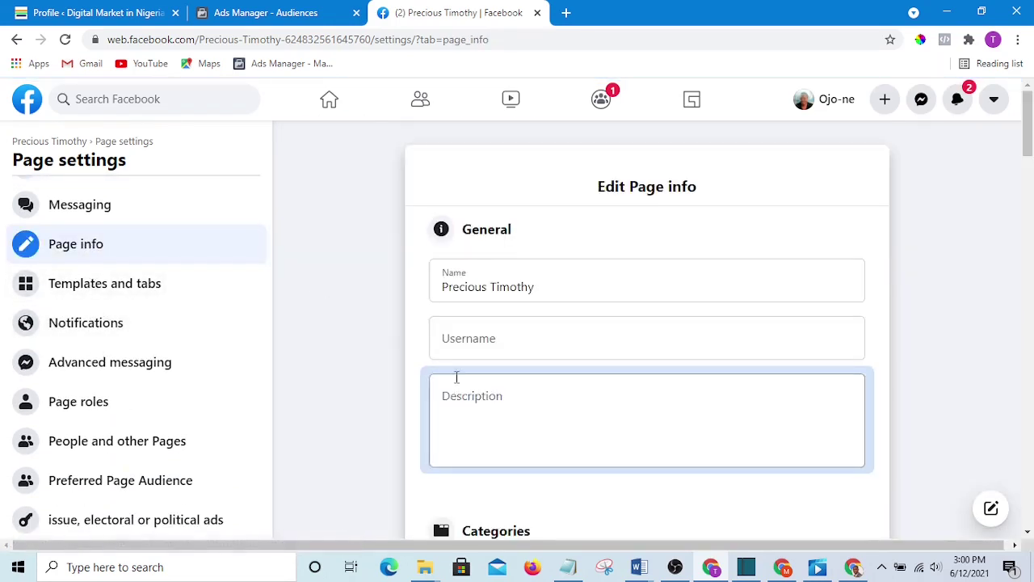
scroll(446, 363, down, 9)
scroll(447, 363, up, 5)
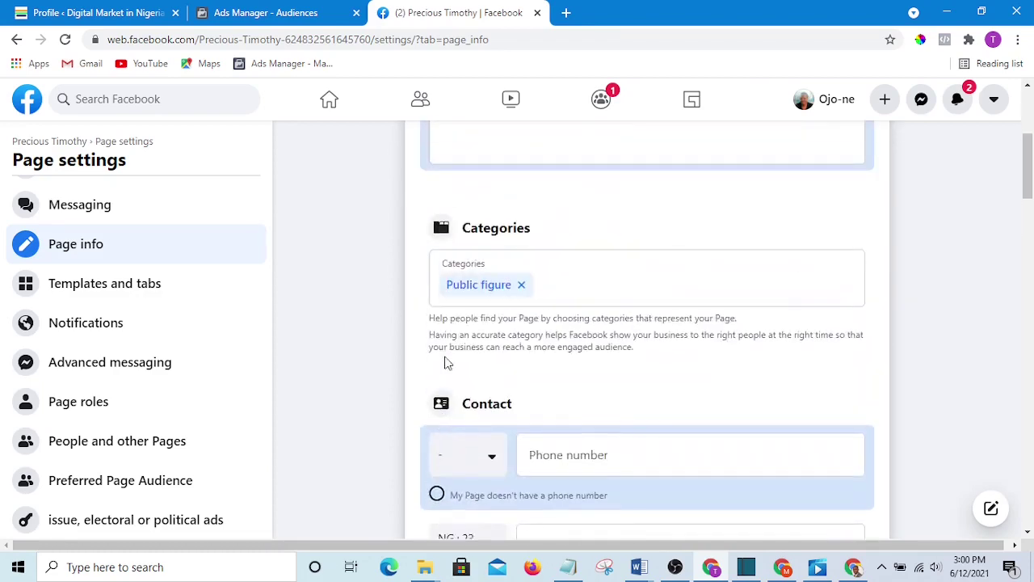
scroll(417, 311, down, 11)
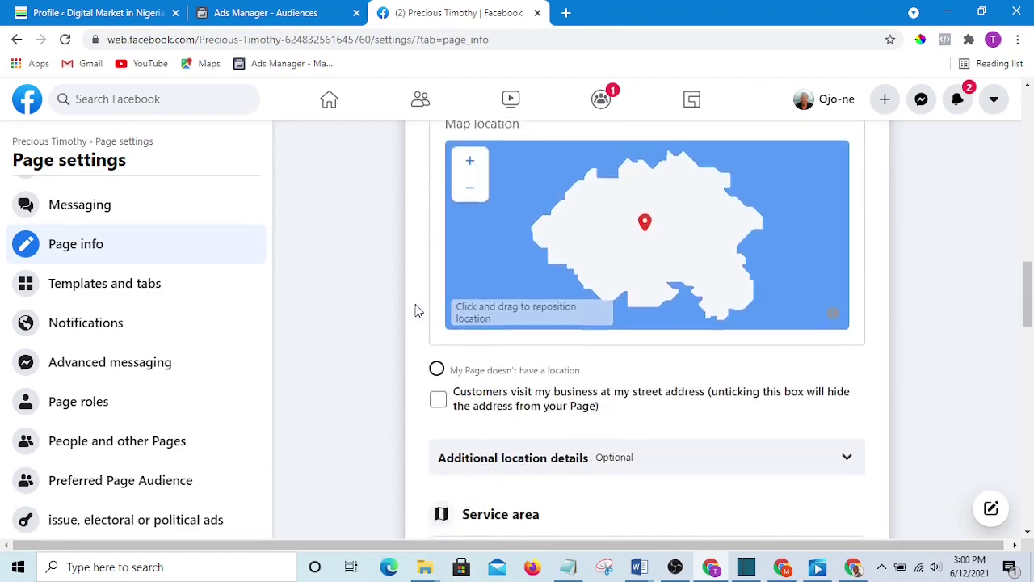
scroll(418, 311, up, 4)
scroll(429, 323, down, 6)
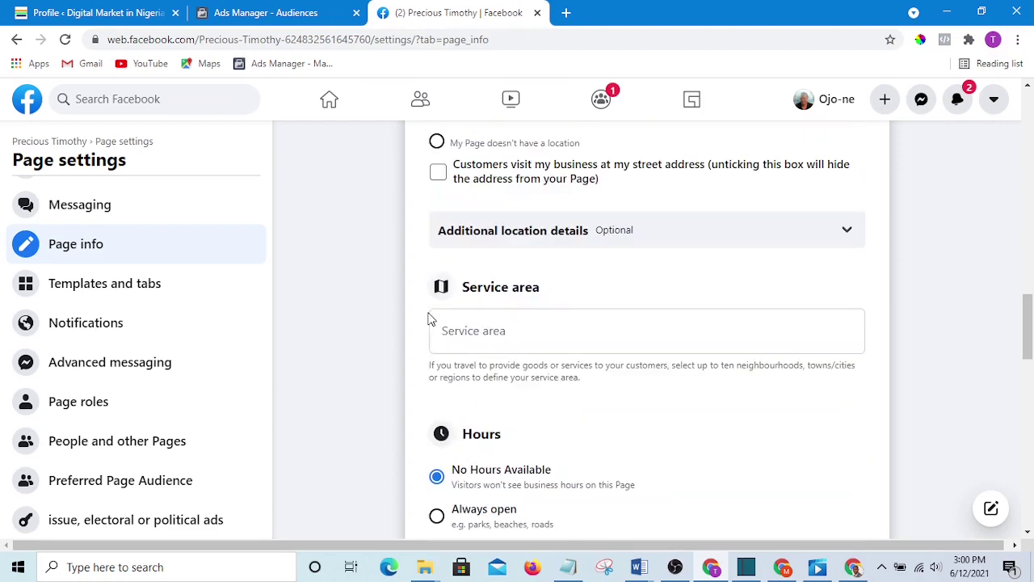
scroll(431, 324, down, 8)
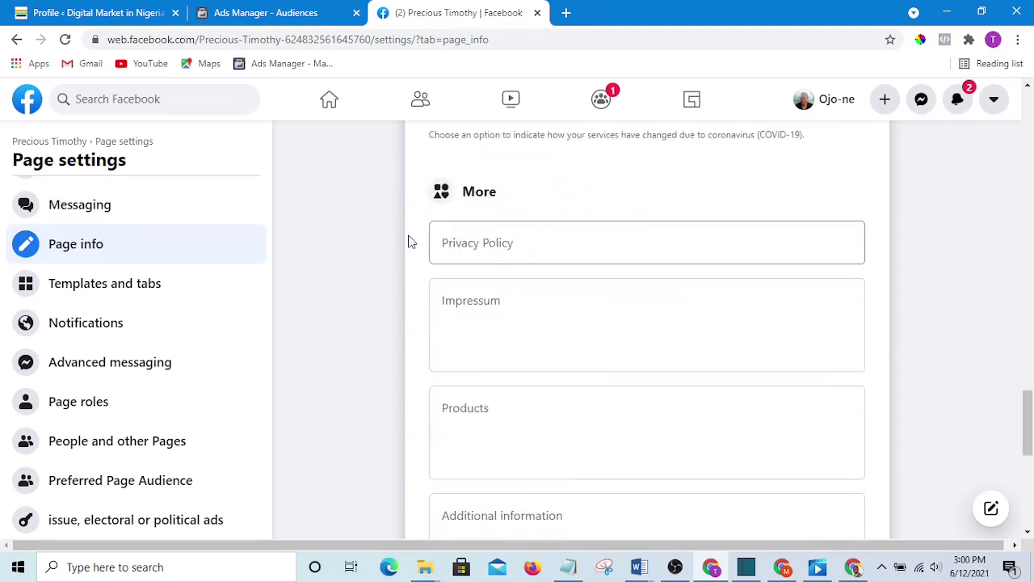
click(516, 242)
right_click(533, 244)
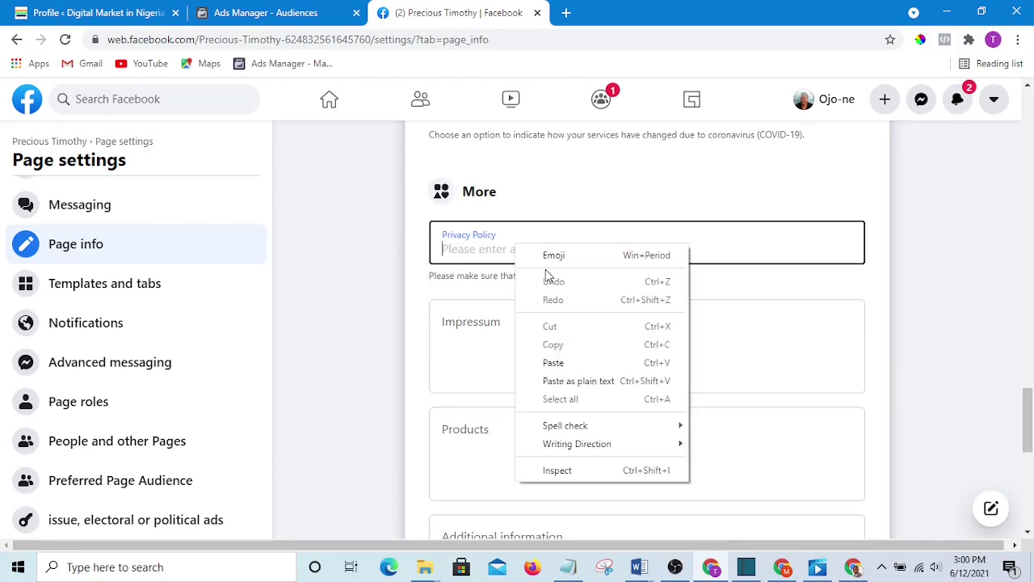
click(570, 367)
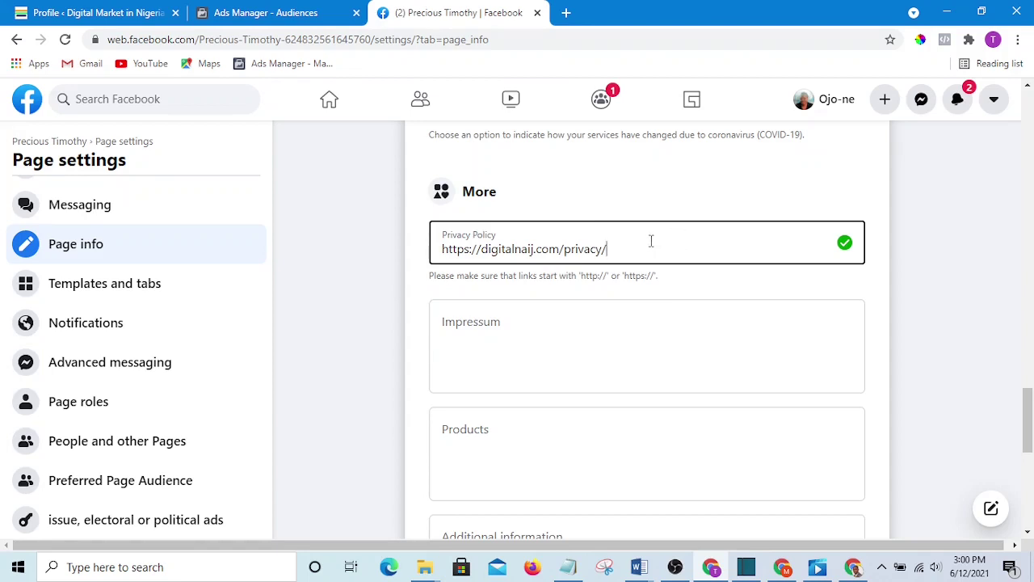
click(869, 269)
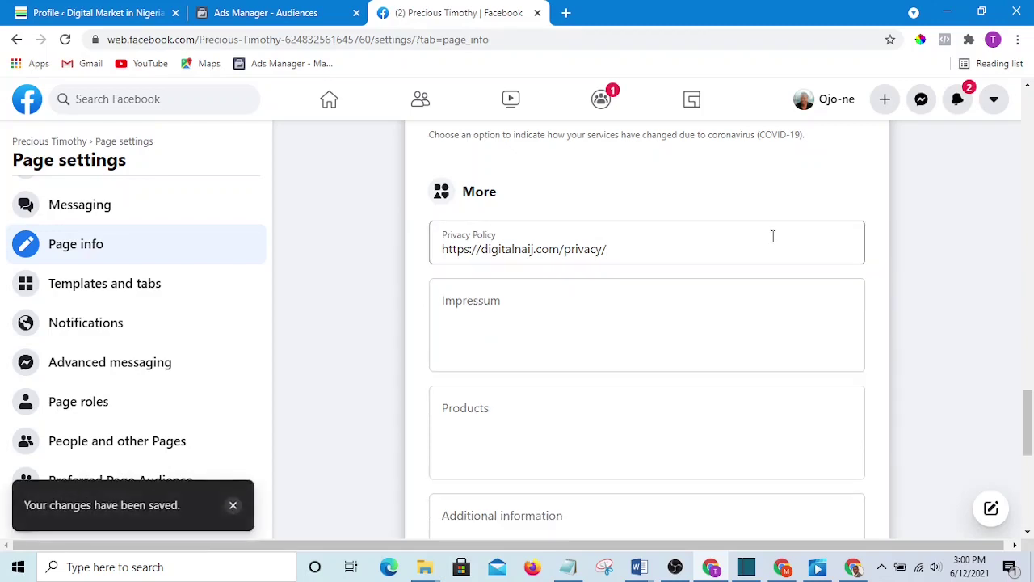
- Delete the URL from the Privacy Policy field, leaving it empty
drag(711, 250, 401, 261)
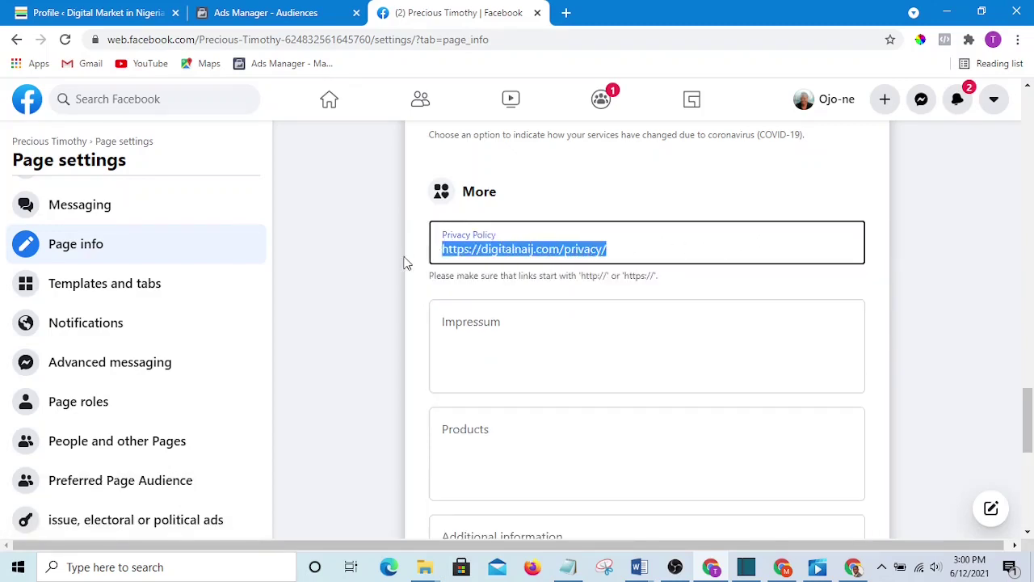
key(BackSpace)
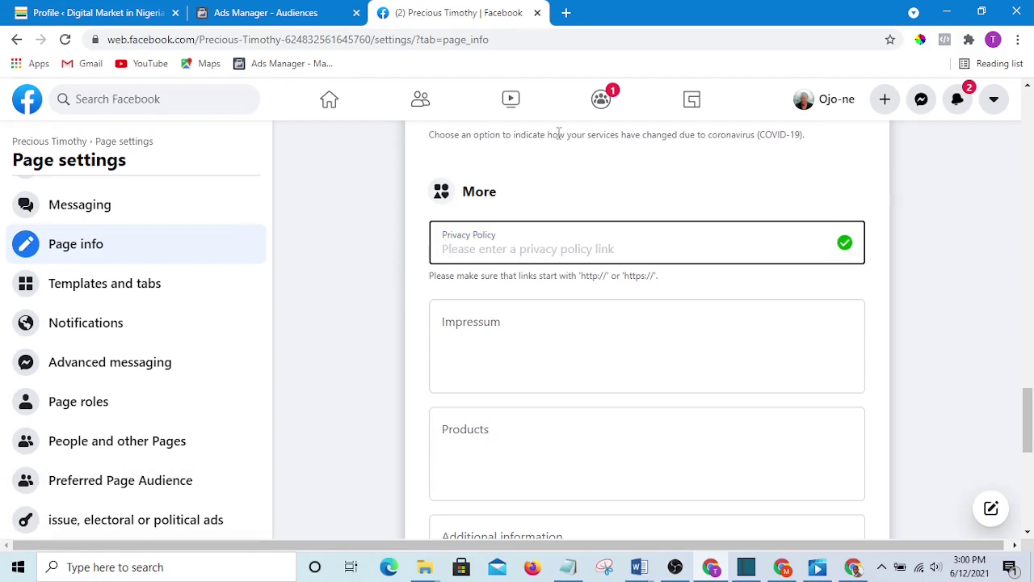
click(860, 188)
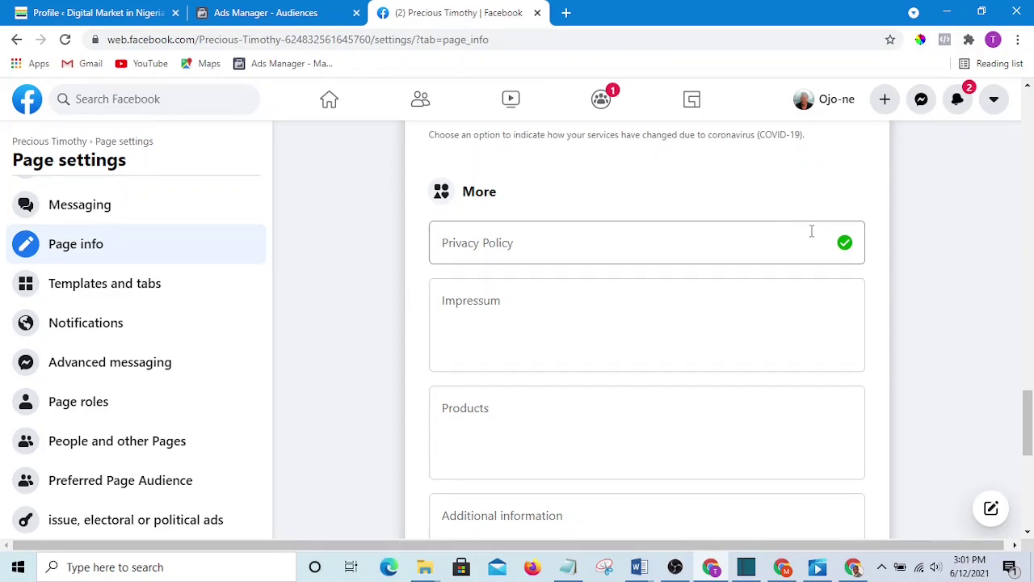
scroll(832, 283, down, 1)
scroll(840, 289, up, 2)
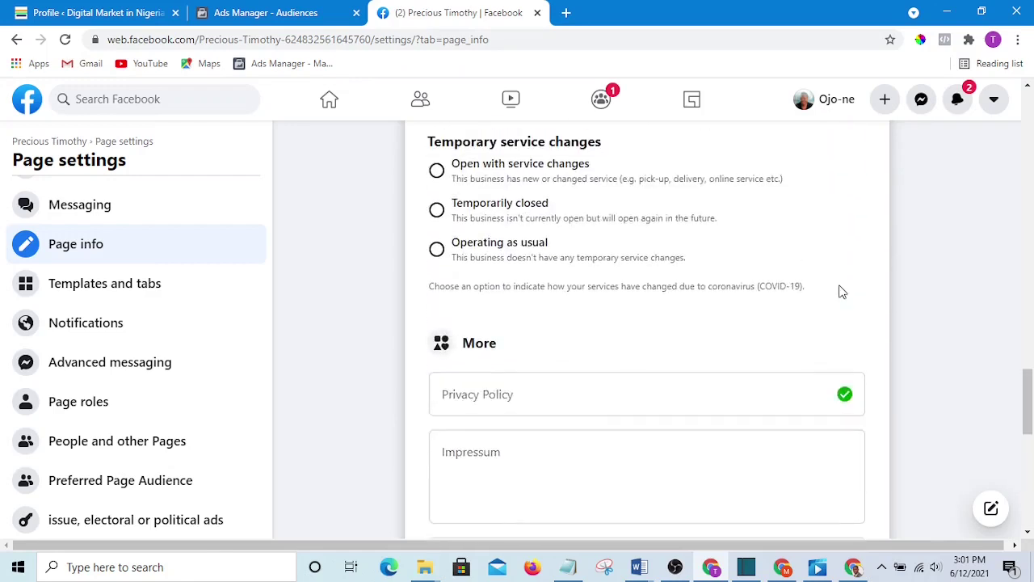
scroll(840, 289, down, 2)
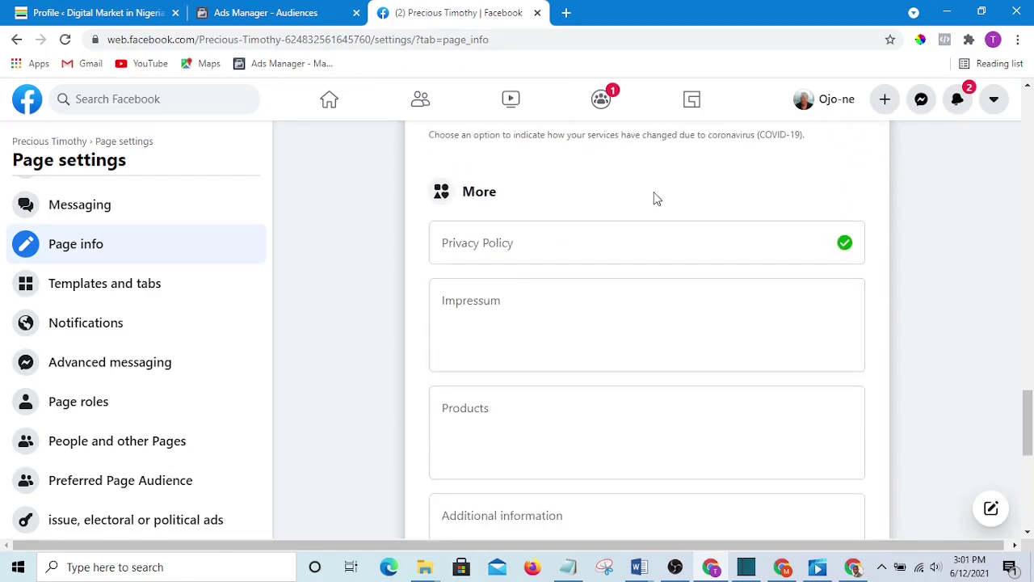
scroll(646, 231, up, 3)
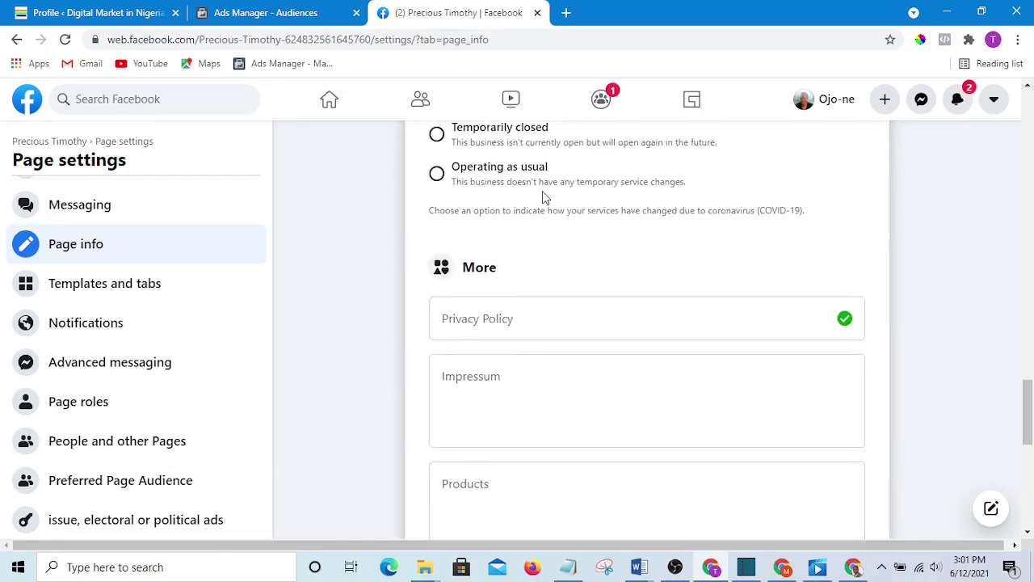